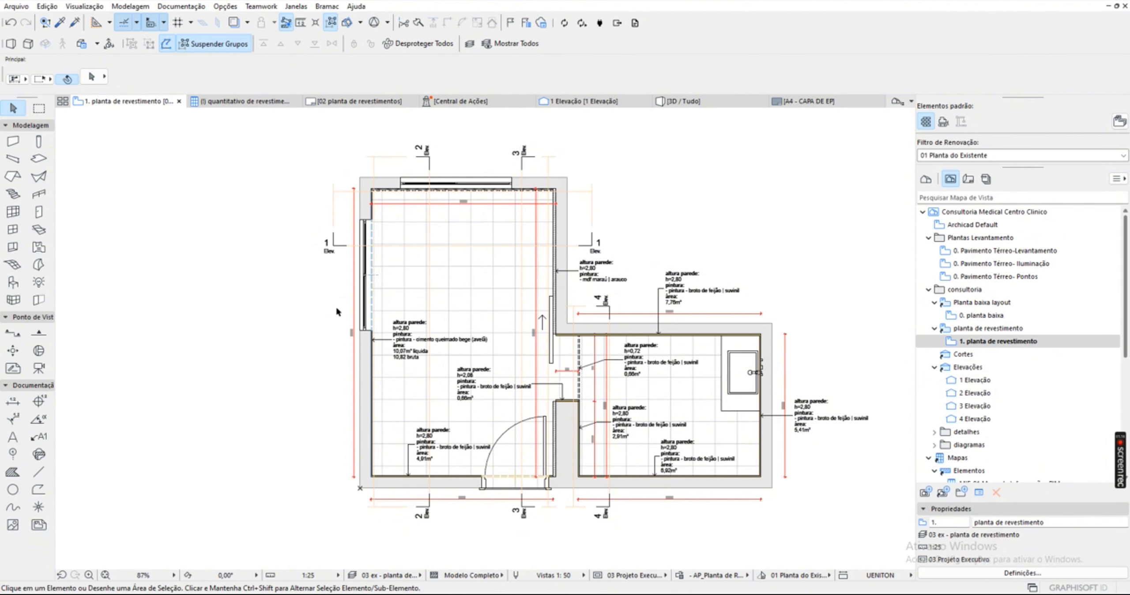
# Examine the wall coverings and their height, paint and area notes around both rooms of the covering plan.
pyautogui.scroll(5, 341, 318)
pyautogui.scroll(-3, 345, 301)
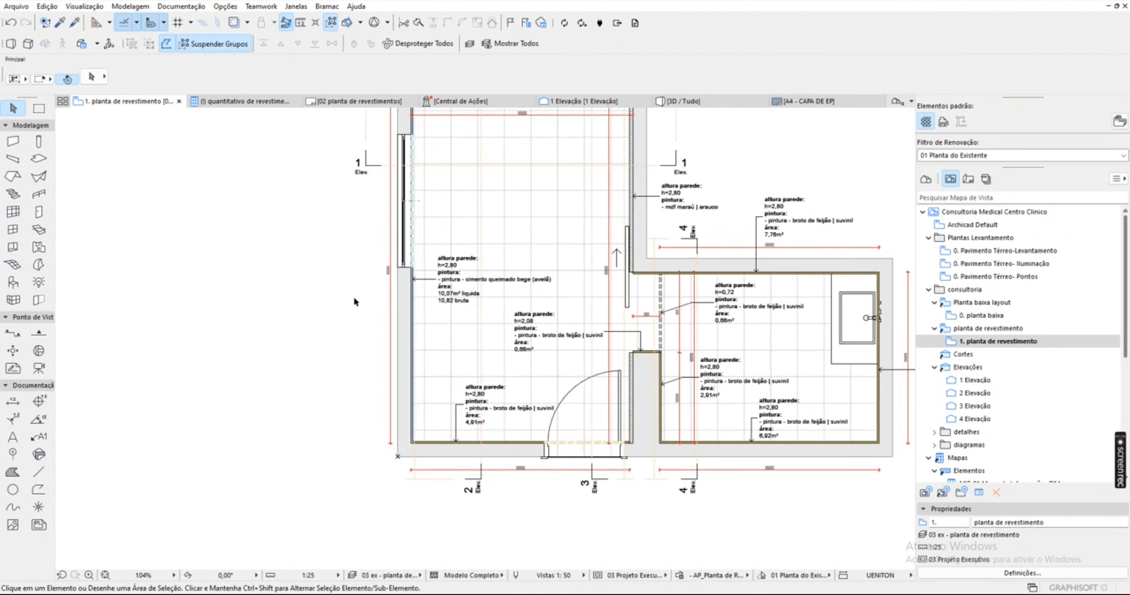
pyautogui.moveTo(367, 260); pyautogui.dragTo(370, 328, button='middle')
pyautogui.scroll(2, 433, 221)
pyautogui.moveTo(424, 384); pyautogui.dragTo(419, 274, button='middle')
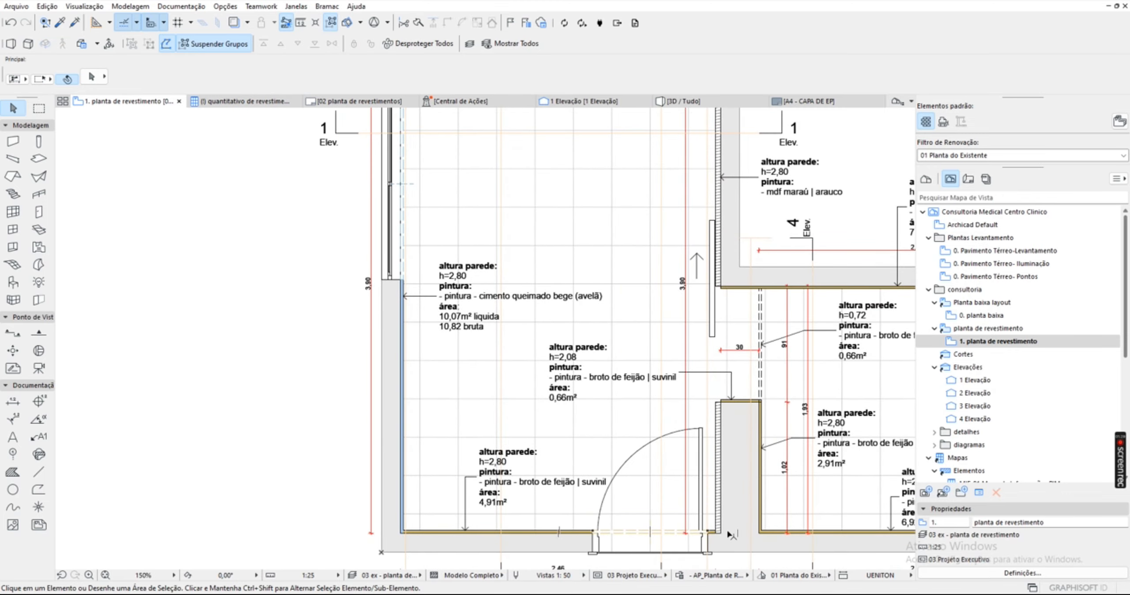
pyautogui.scroll(1, 756, 422)
pyautogui.scroll(-1, 769, 401)
pyautogui.moveTo(734, 407); pyautogui.dragTo(552, 360, button='middle')
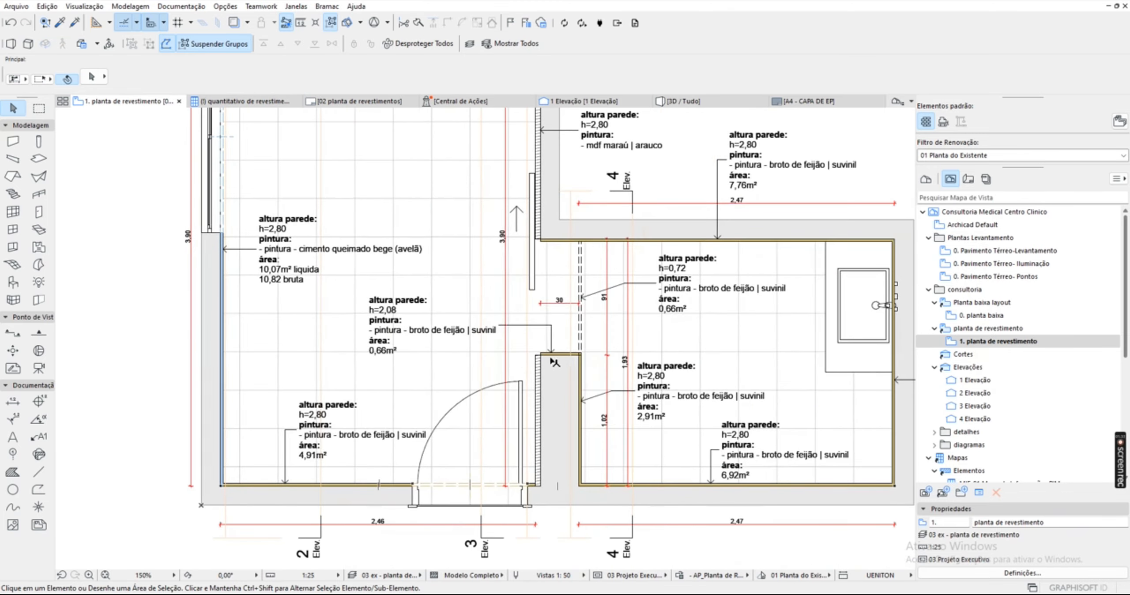
pyautogui.moveTo(506, 247); pyautogui.dragTo(735, 476, button='middle')
pyautogui.scroll(-1, 469, 269)
pyautogui.moveTo(470, 300); pyautogui.dragTo(450, 253, button='middle')
pyautogui.scroll(2, 441, 179)
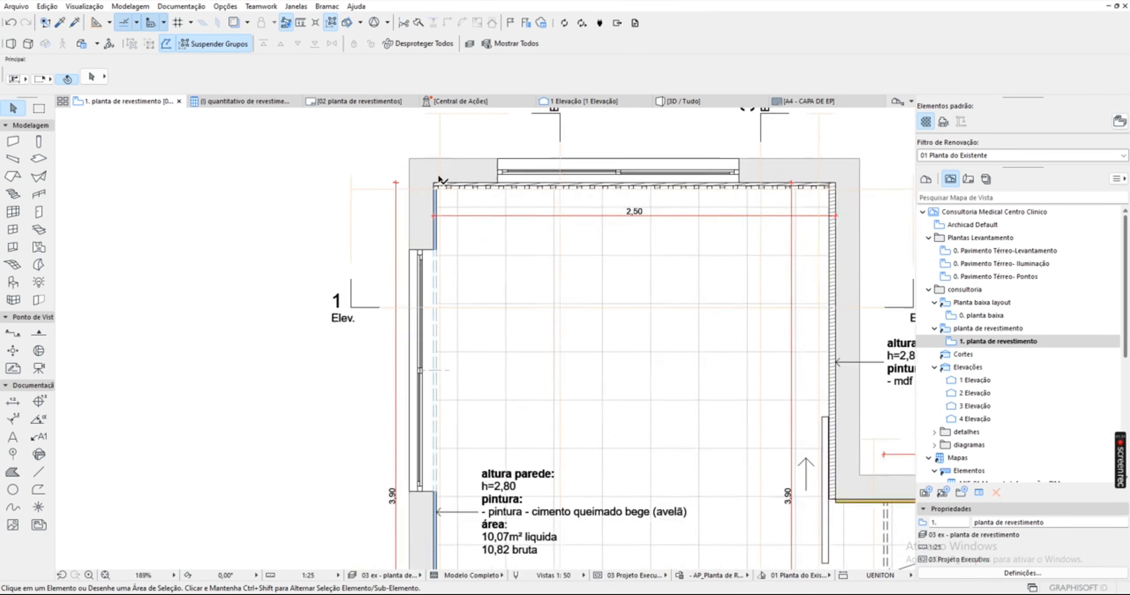
pyautogui.scroll(1, 440, 178)
pyautogui.scroll(-3, 874, 269)
pyautogui.moveTo(853, 399); pyautogui.dragTo(674, 290, button='middle')
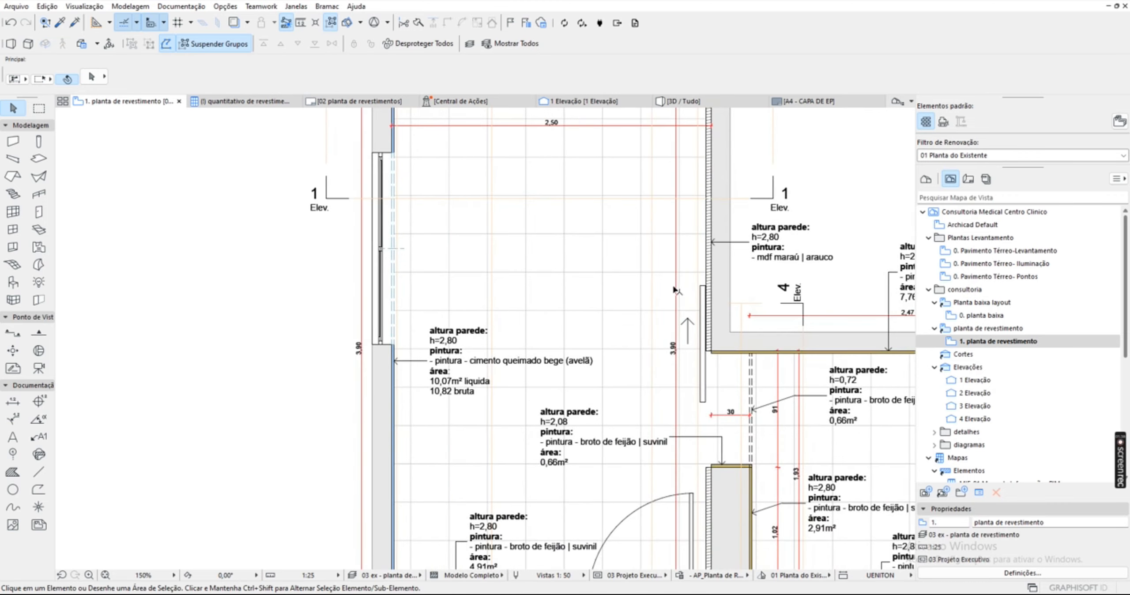
pyautogui.moveTo(622, 408); pyautogui.dragTo(725, 304, button='middle')
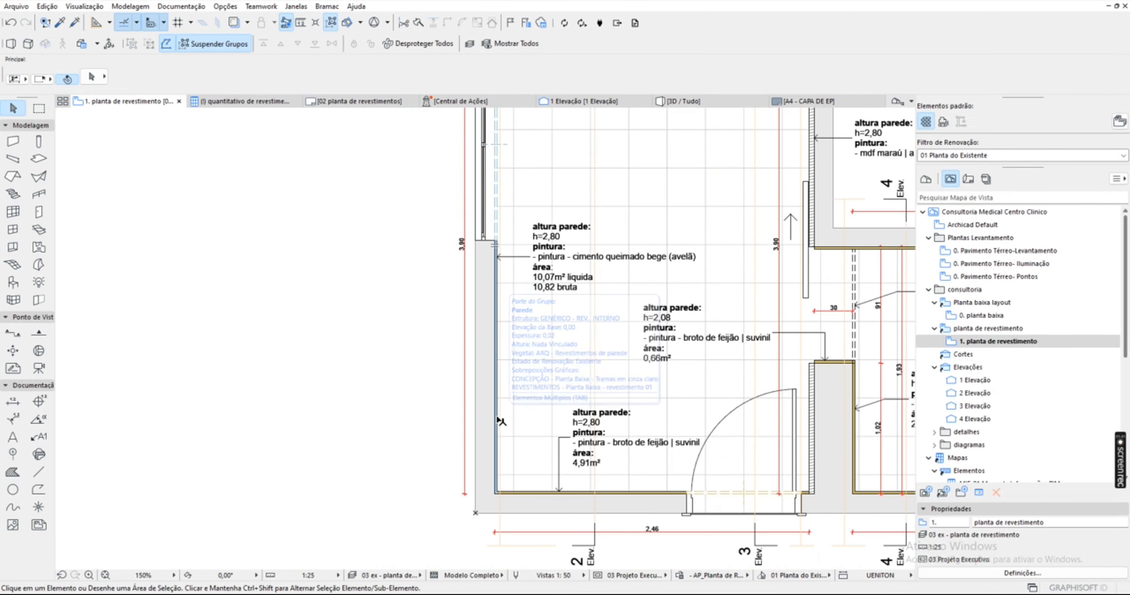
pyautogui.moveTo(500, 421)
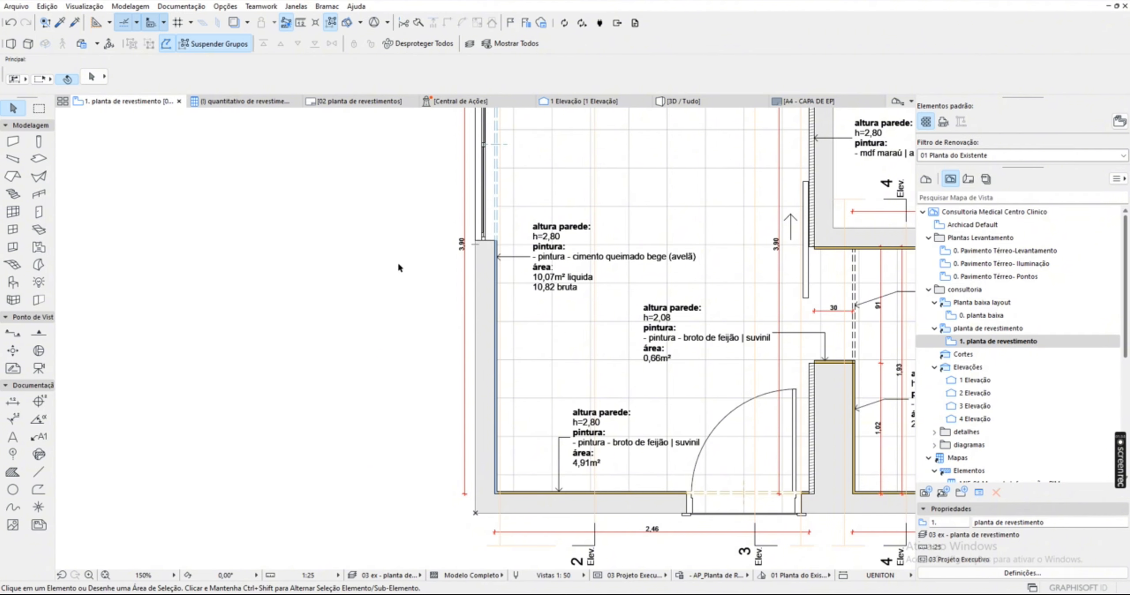
# Pick up the settings of the blue covering on the main room's window-side wall for a new wall.
pyautogui.moveTo(398, 277); pyautogui.dragTo(424, 328, button='middle')
pyautogui.scroll(1, 537, 411)
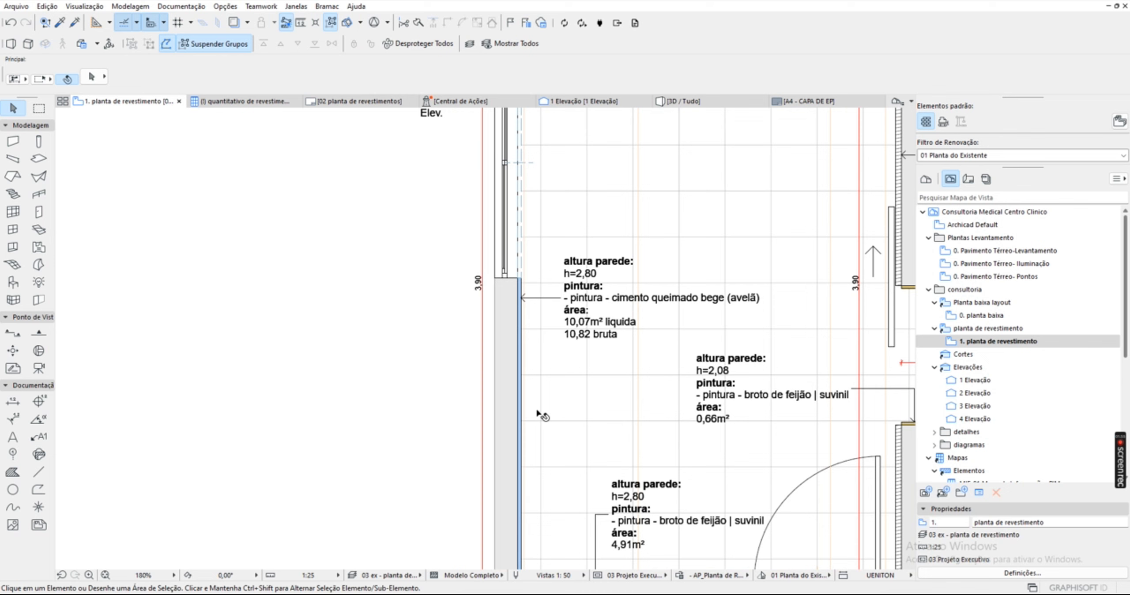
pyautogui.keyDown('alt'); pyautogui.click(522, 327); pyautogui.keyUp('alt')
pyautogui.keyDown('alt'); pyautogui.click(521, 314); pyautogui.keyUp('alt')
# Look over the whole covering plan and the mdf marau note beside the main room.
pyautogui.scroll(-5, 521, 316)
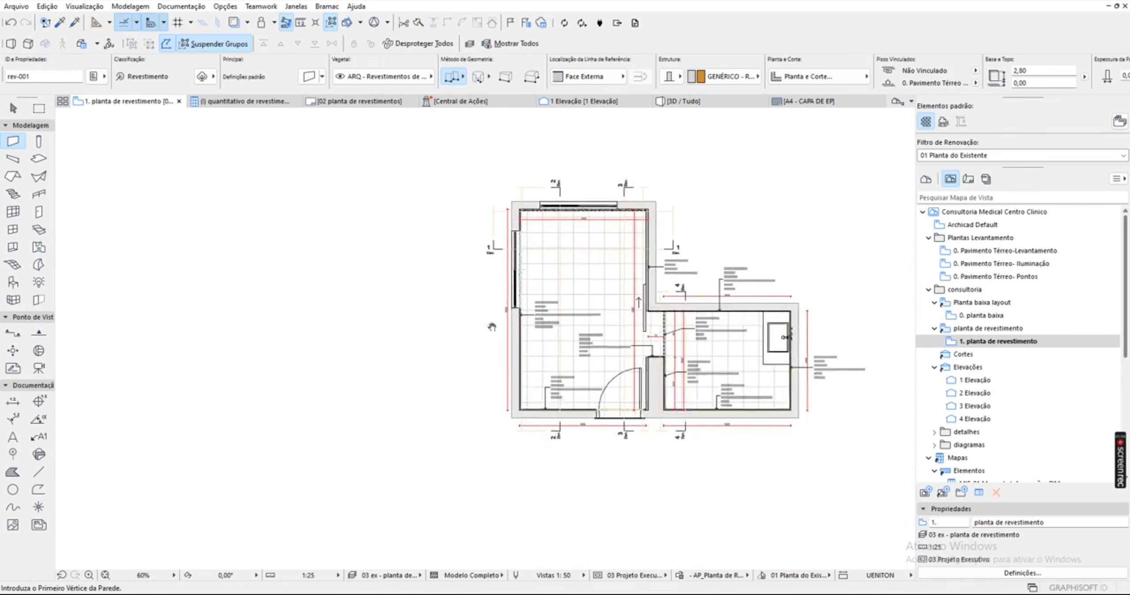
pyautogui.moveTo(608, 173); pyautogui.dragTo(626, 177, button='middle')
pyautogui.scroll(1, 626, 176)
pyautogui.scroll(2, 626, 177)
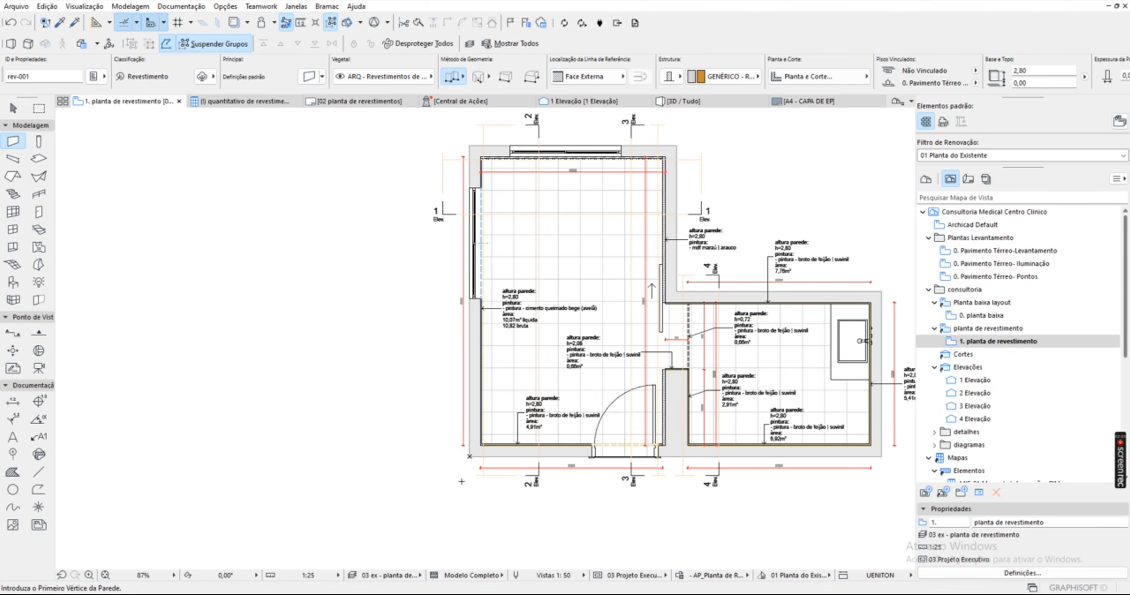
pyautogui.moveTo(349, 307); pyautogui.dragTo(475, 314, button='middle')
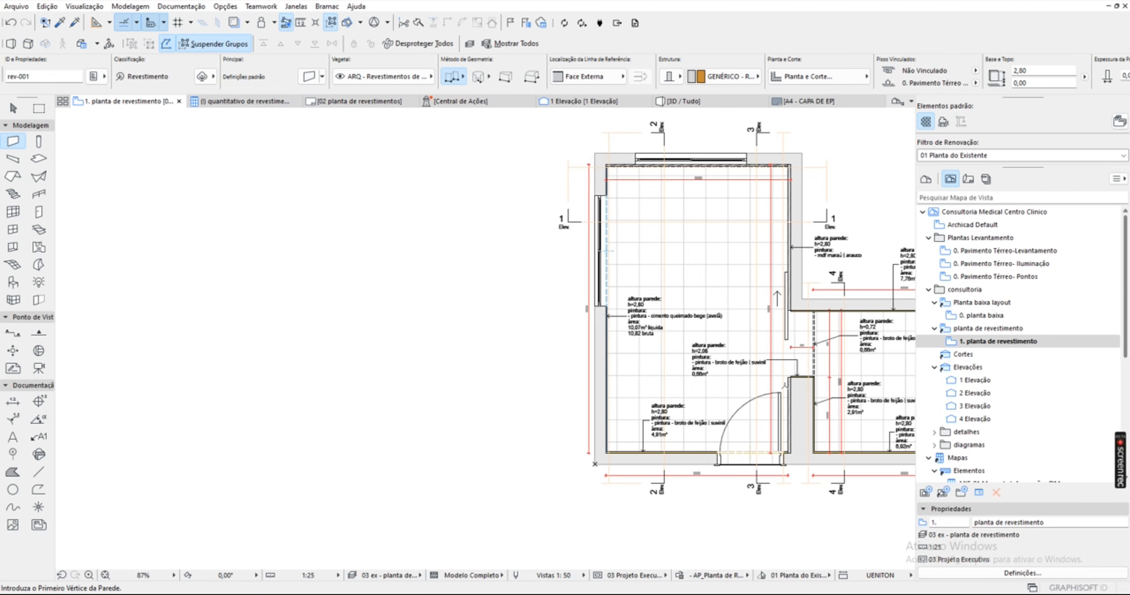
pyautogui.scroll(6, 873, 220)
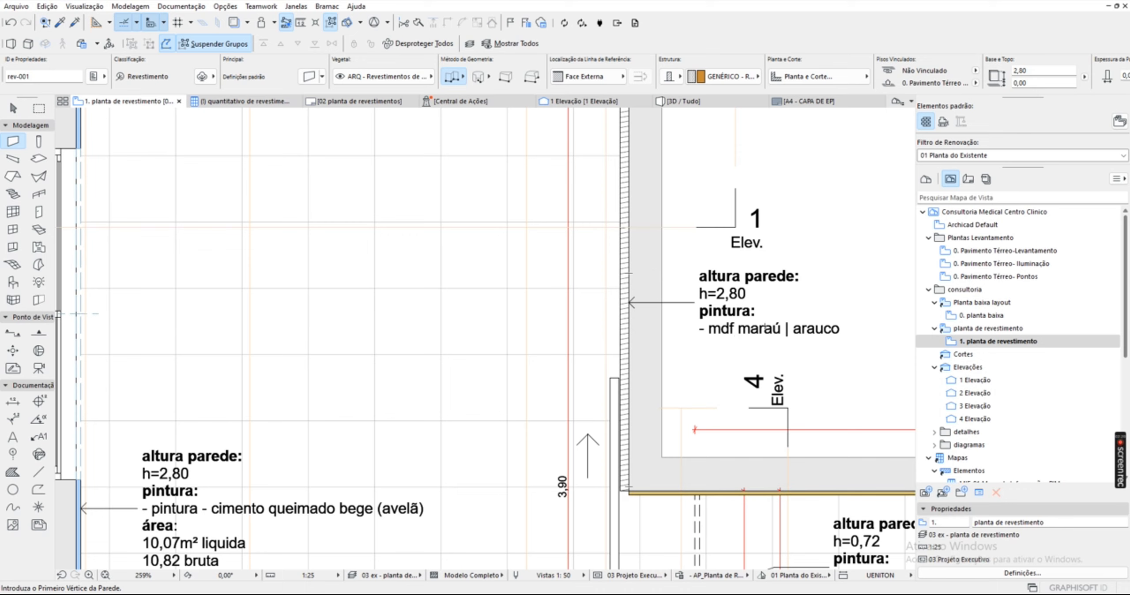
pyautogui.scroll(-4, 729, 311)
# Draw a short horizontal covering wall in the empty area to the left of the plan.
pyautogui.moveTo(214, 401); pyautogui.dragTo(357, 381, button='middle')
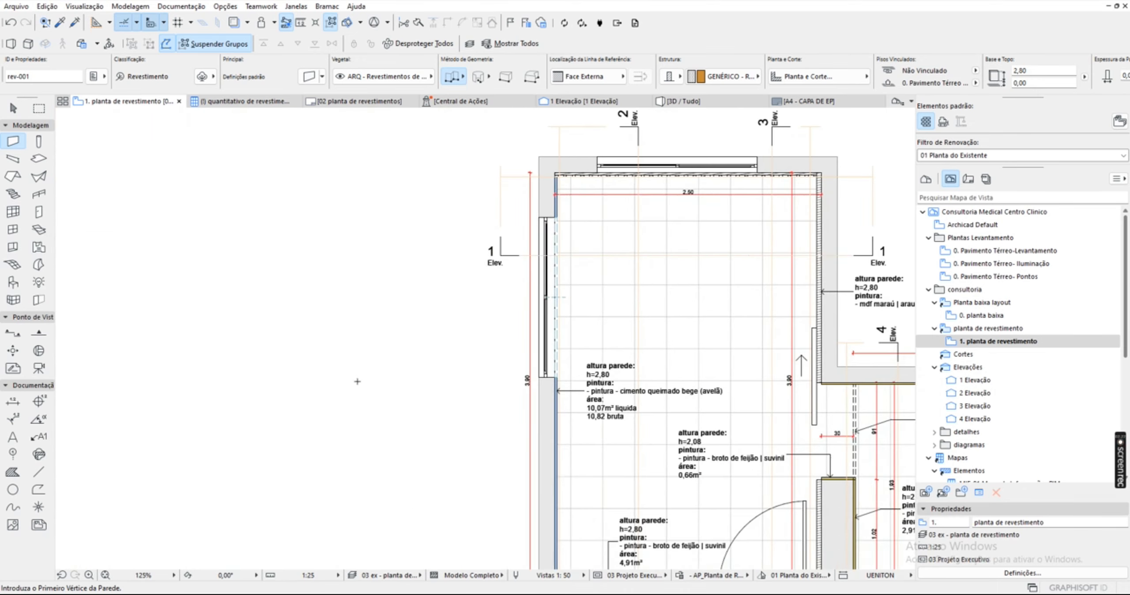
pyautogui.moveTo(226, 378); pyautogui.dragTo(394, 357, button='middle')
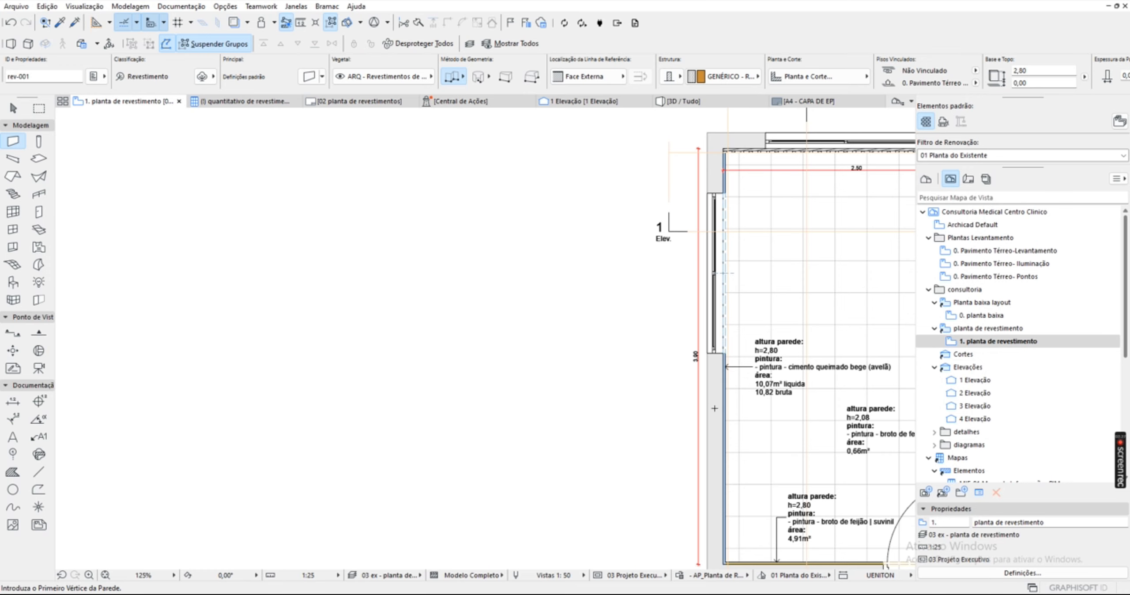
pyautogui.click(320, 343)
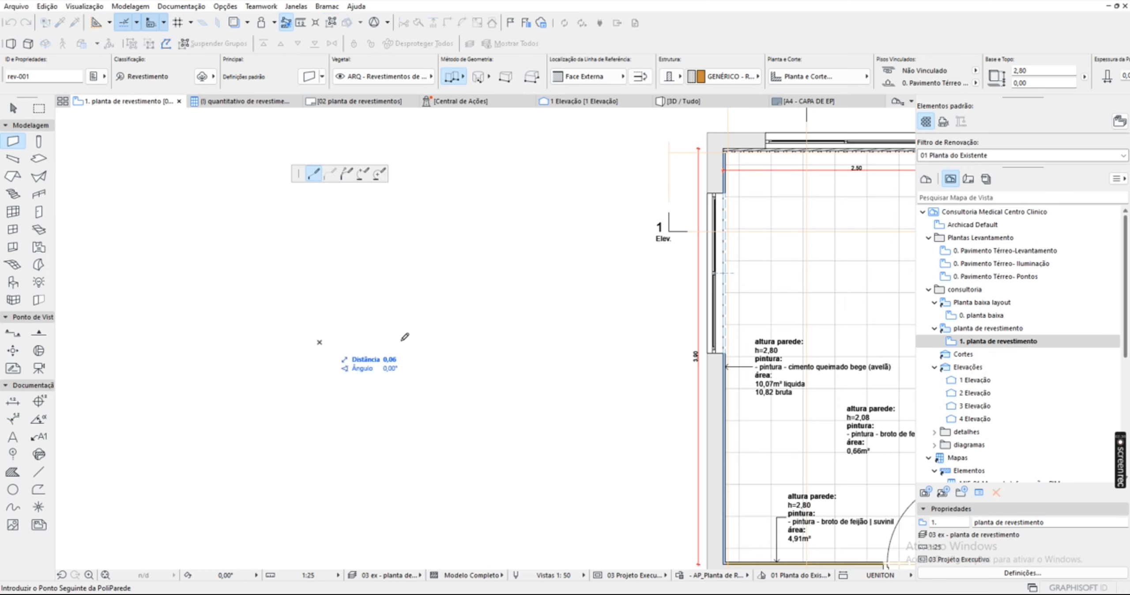
pyautogui.rightClick(441, 342)
pyautogui.click(464, 433)
pyautogui.press('Escape')
# Examine the height and thickness settings of the newly drawn covering wall.
pyautogui.scroll(7, 397, 346)
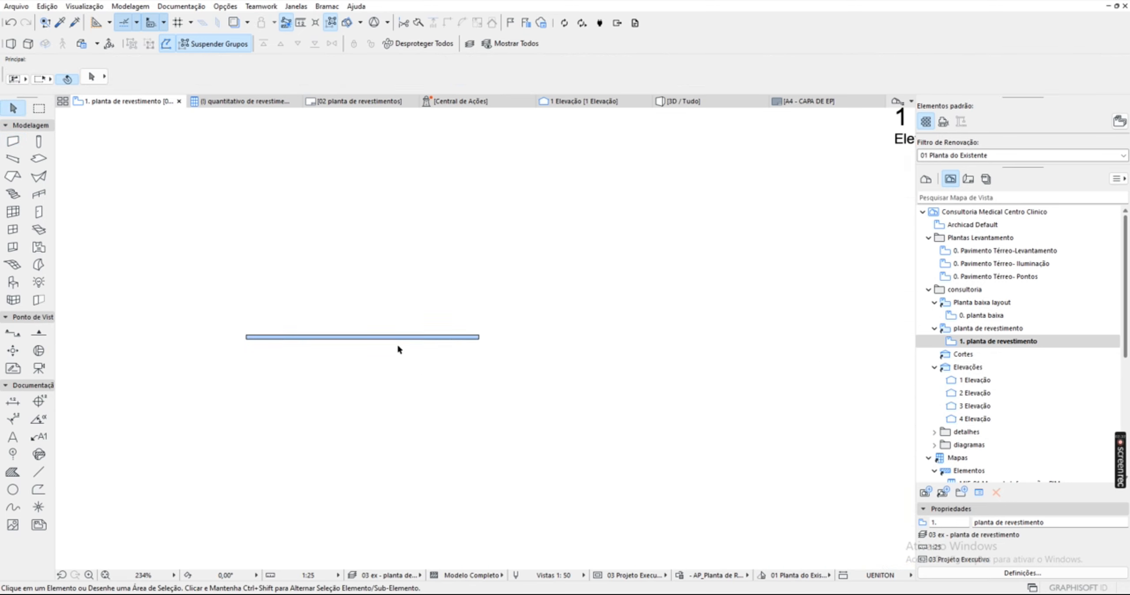
pyautogui.click(353, 330)
pyautogui.scroll(1, 399, 391)
pyautogui.moveTo(417, 395); pyautogui.dragTo(518, 402, button='middle')
pyautogui.scroll(-1, 343, 374)
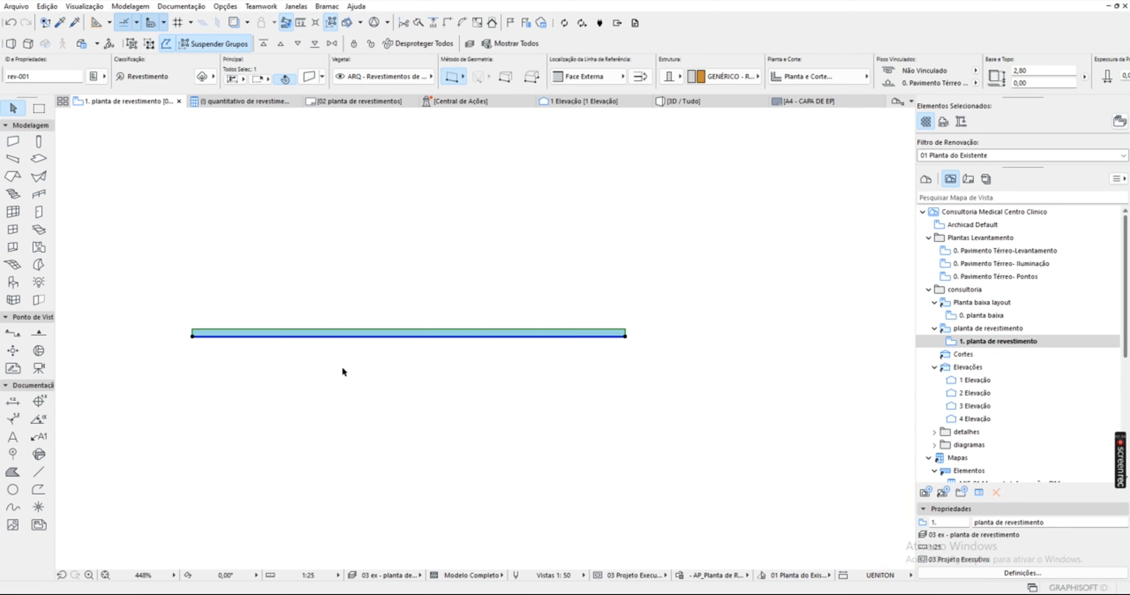
pyautogui.scroll(-3, 1040, 73)
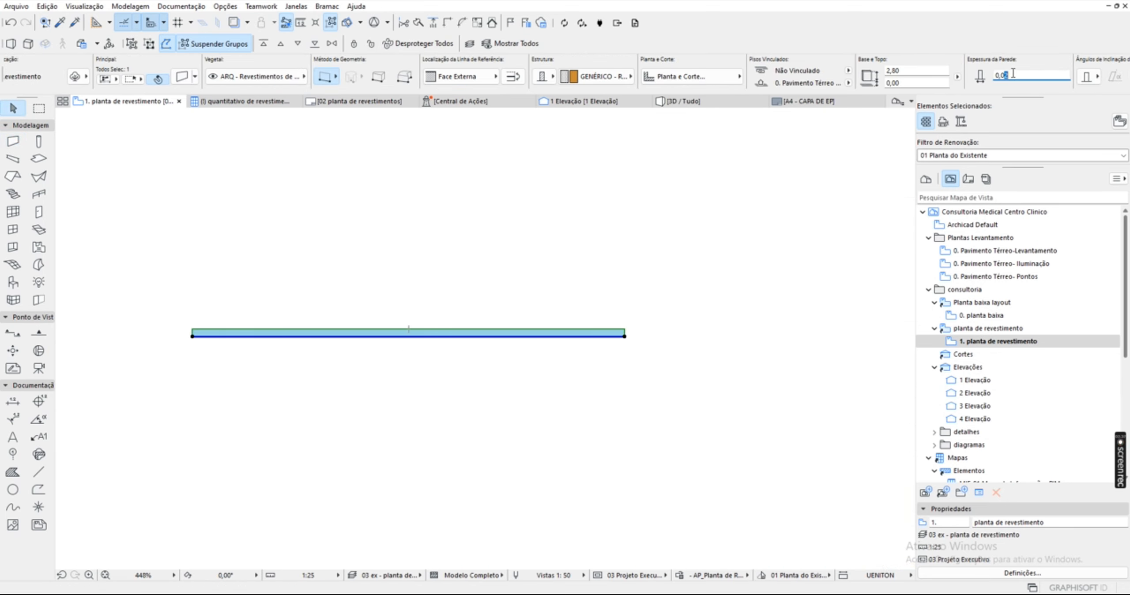
pyautogui.click(903, 70)
pyautogui.click(845, 242)
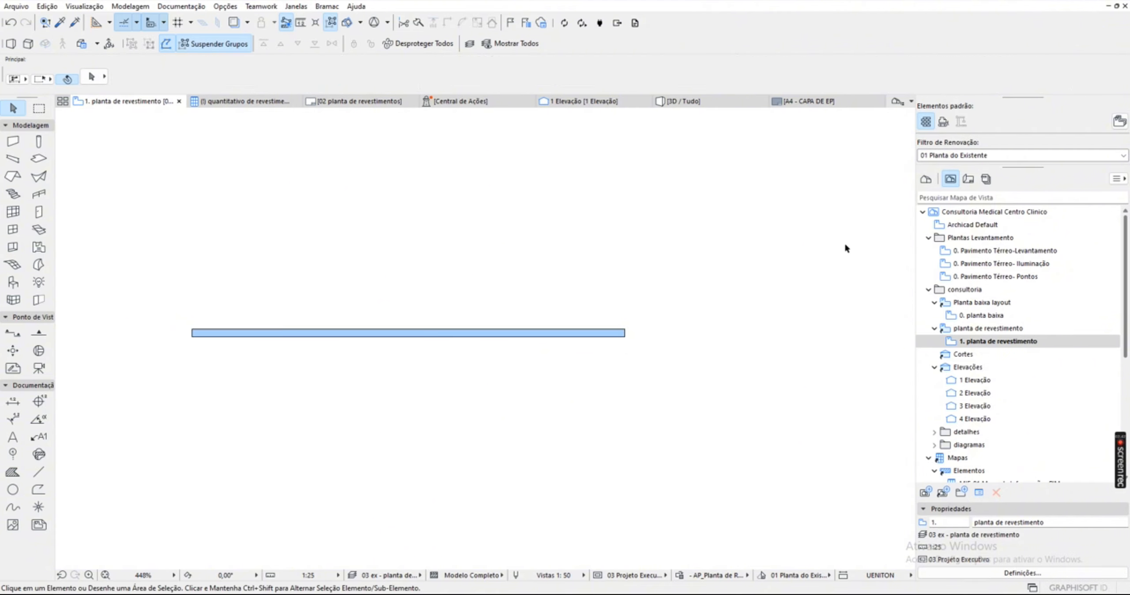
# Examine the new covering wall's layer, classification and ID settings.
pyautogui.click(540, 333)
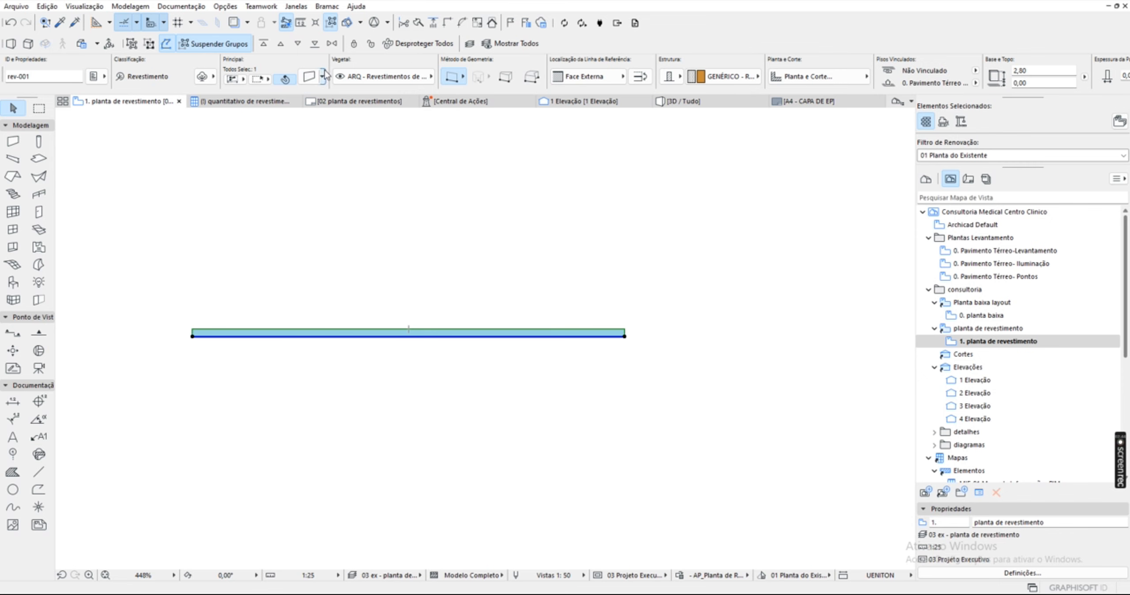
pyautogui.click(382, 76)
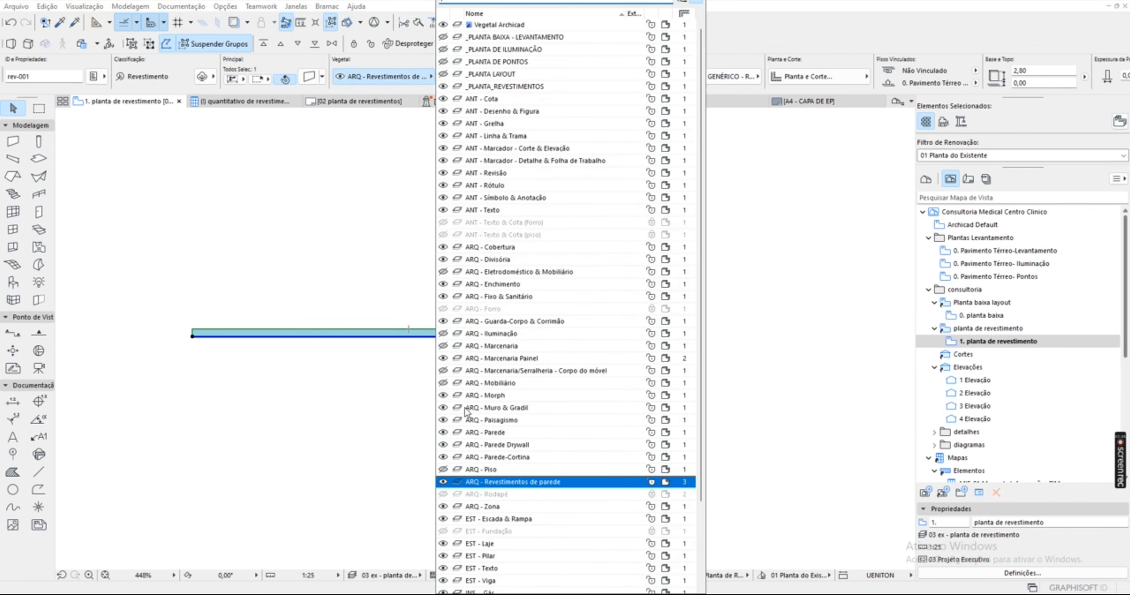
pyautogui.click(172, 83)
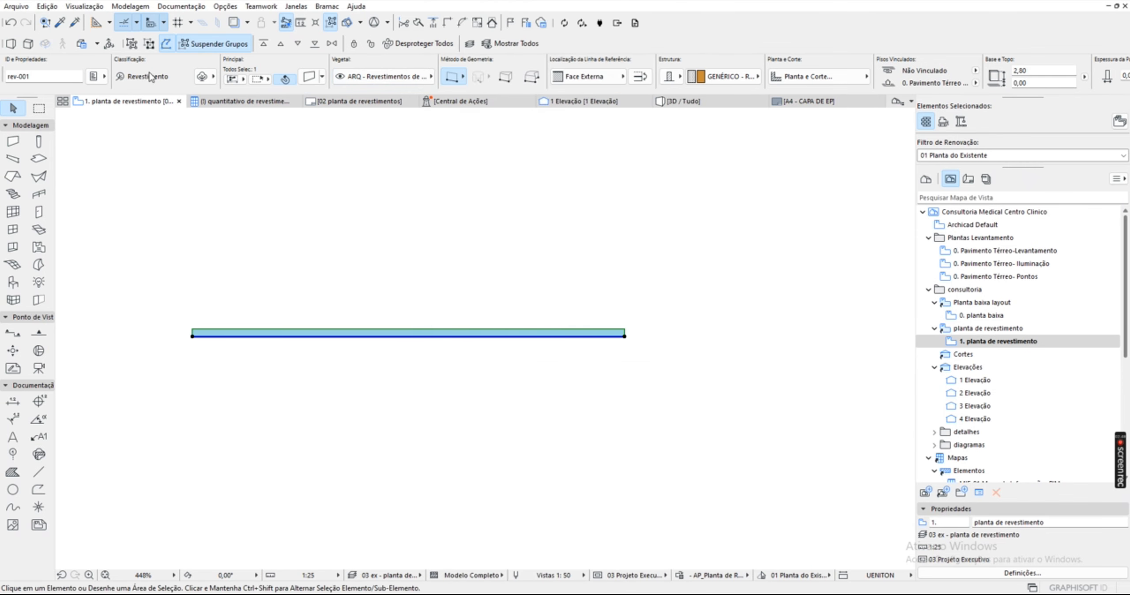
pyautogui.moveTo(9, 78); pyautogui.dragTo(28, 77)
pyautogui.click(416, 252)
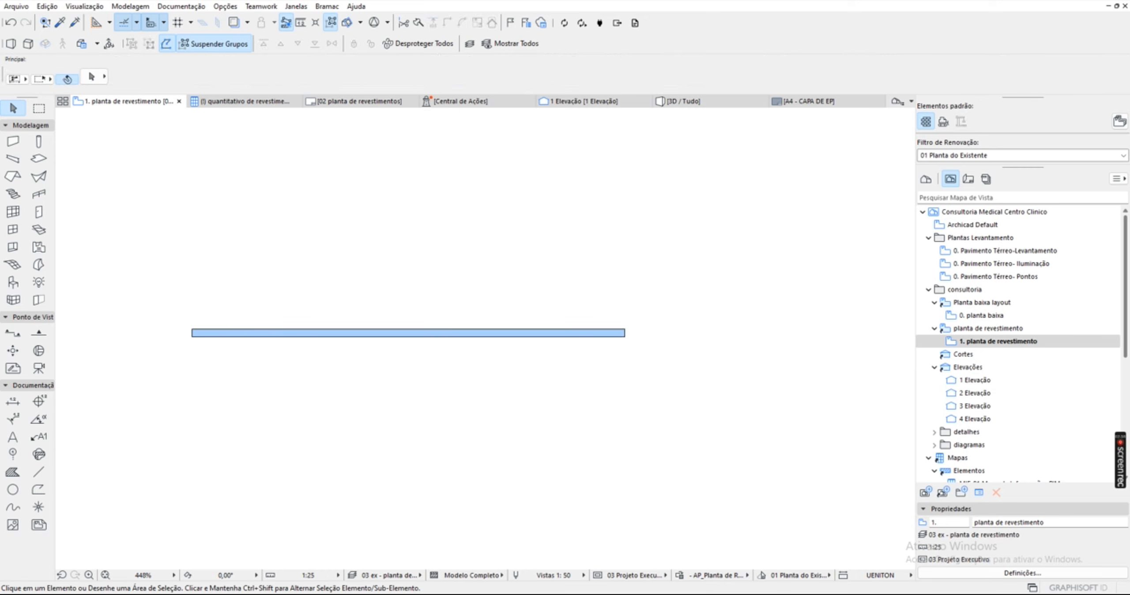
# Stretch the new covering wall's plan-side end into the main room's exterior wall at the window, about 3.65 m long overall.
pyautogui.click(280, 332)
pyautogui.moveTo(319, 269); pyautogui.dragTo(406, 271, button='middle')
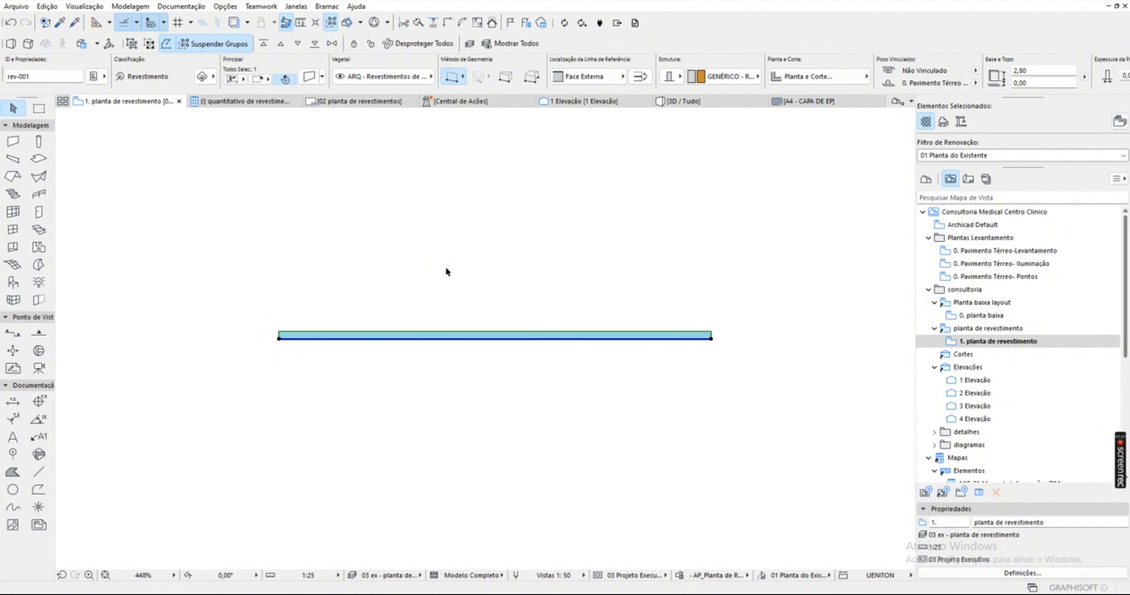
pyautogui.scroll(-2, 521, 366)
pyautogui.moveTo(521, 365); pyautogui.dragTo(216, 339, button='middle')
pyautogui.scroll(-5, 216, 340)
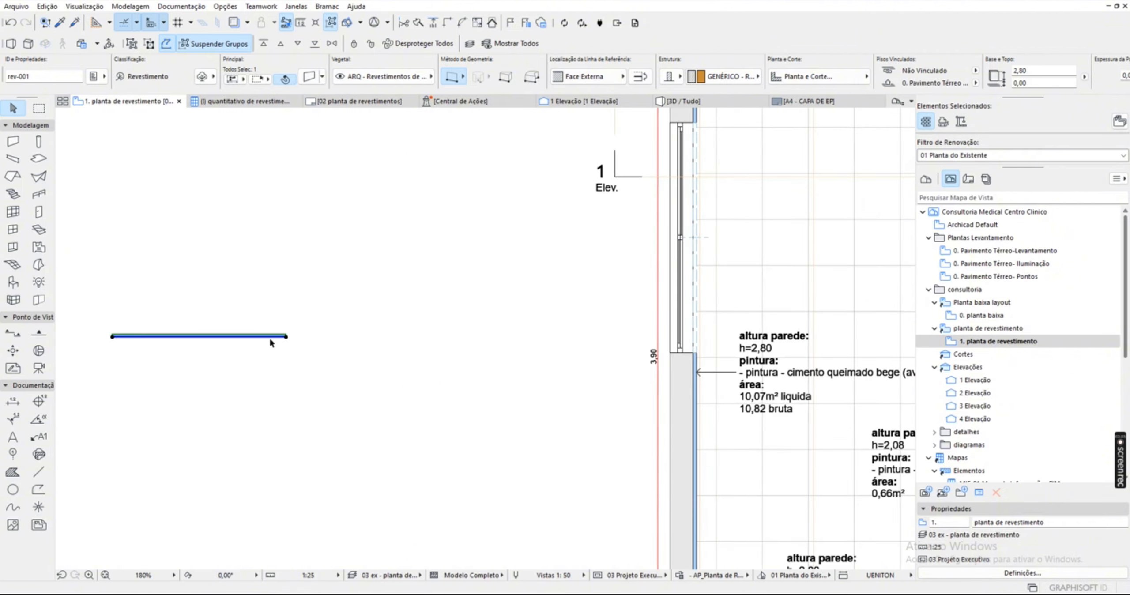
pyautogui.click(287, 337)
pyautogui.scroll(2, 651, 348)
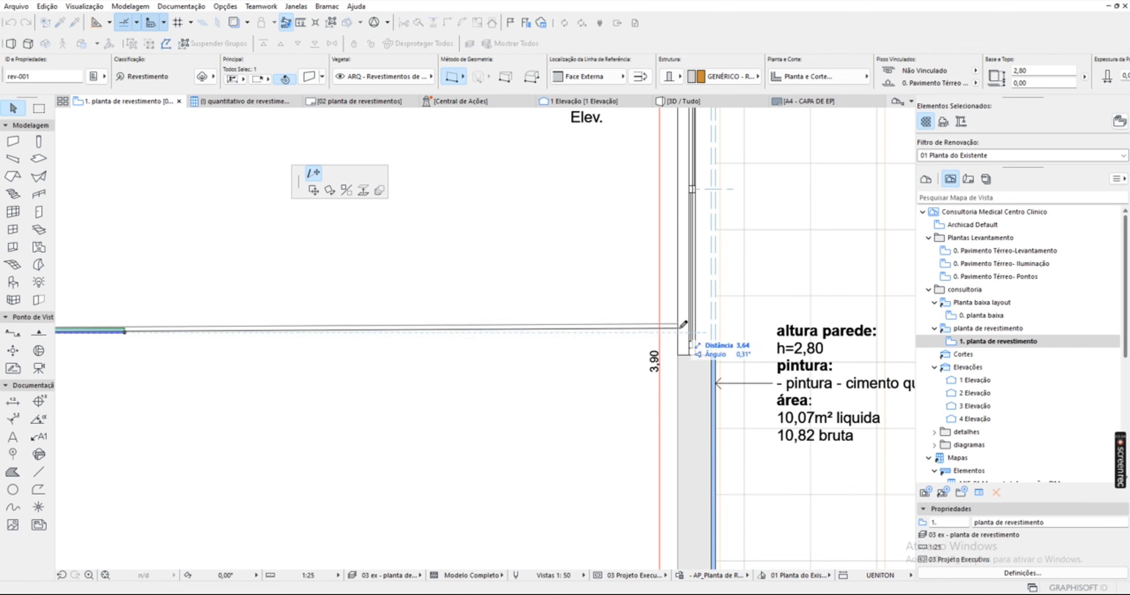
pyautogui.scroll(2, 688, 331)
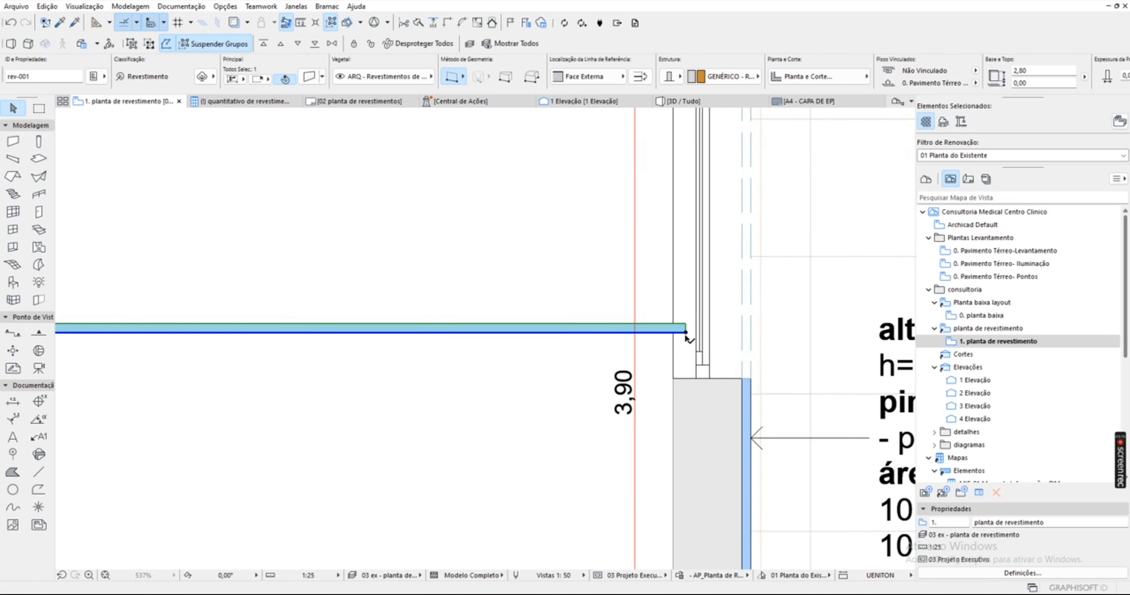
pyautogui.click(721, 330)
pyautogui.click(720, 329)
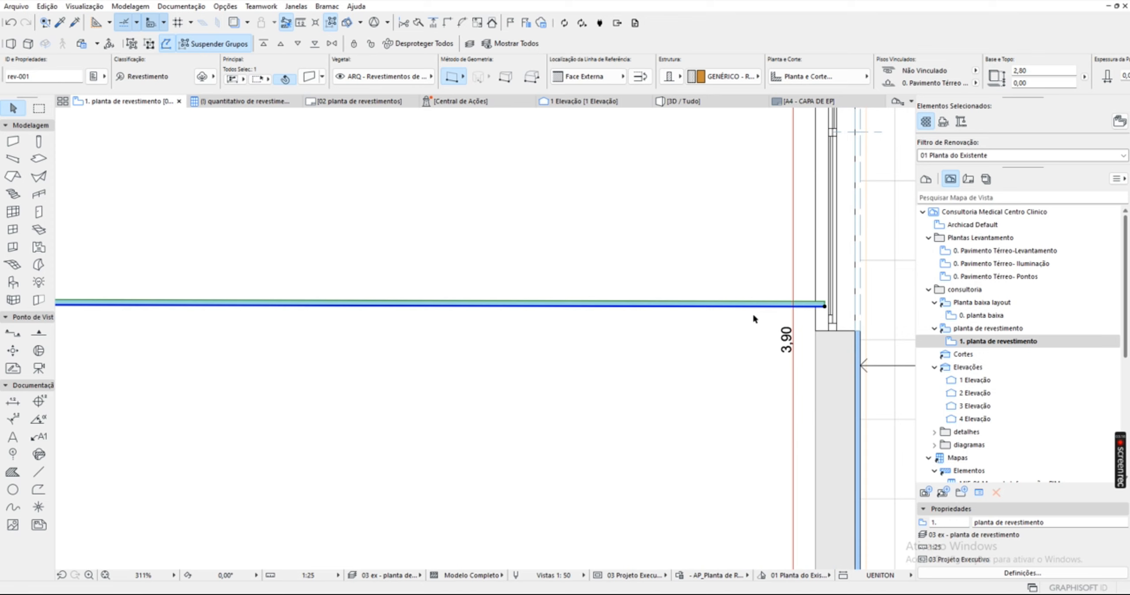
# Move the covering wall down so its end overlaps the solid part of the exterior wall below the window.
pyautogui.hotkey('ctrl', 'd')
pyautogui.click(719, 333)
pyautogui.click(716, 397)
pyautogui.press('Escape')
# Change the layer of the horizontal covering wall to ARQ - Parede.
pyautogui.scroll(5, 832, 372)
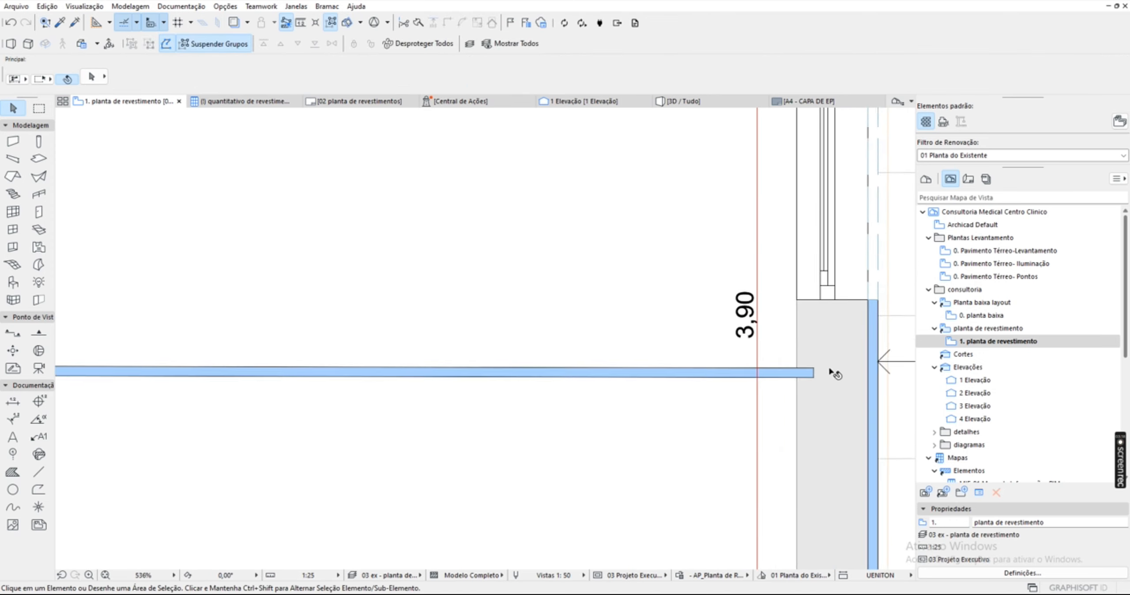
pyautogui.click(770, 382)
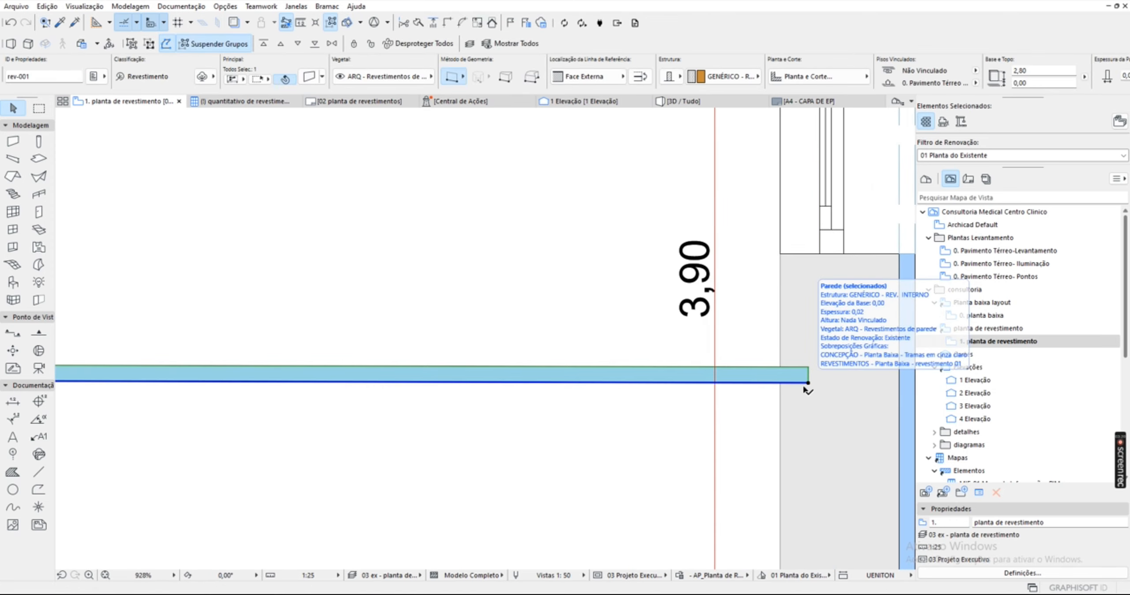
pyautogui.scroll(-2, 599, 375)
pyautogui.click(373, 78)
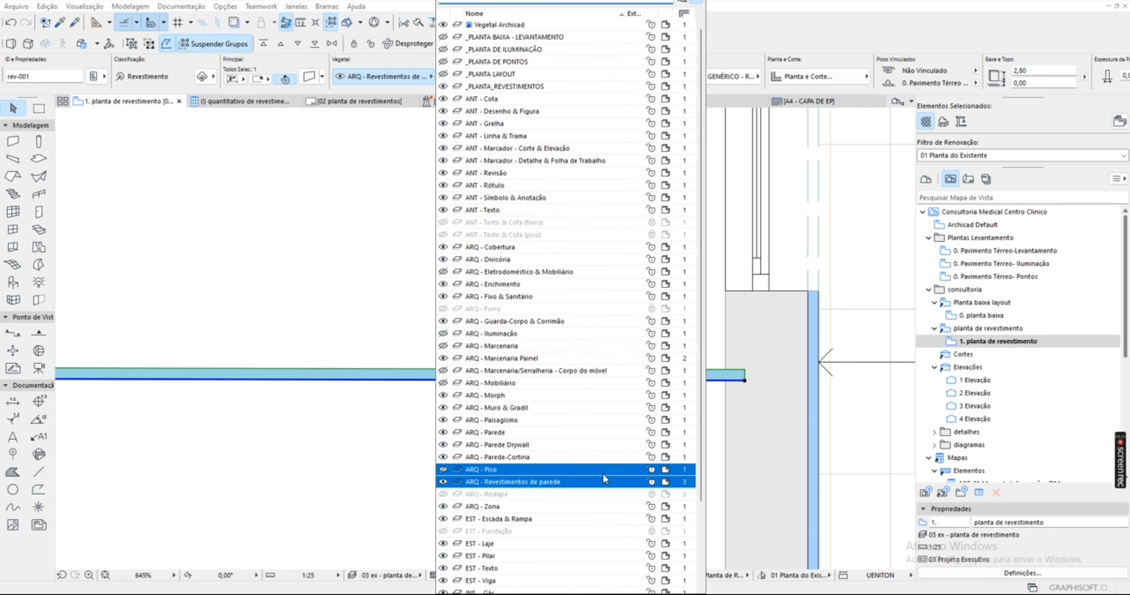
pyautogui.click(508, 434)
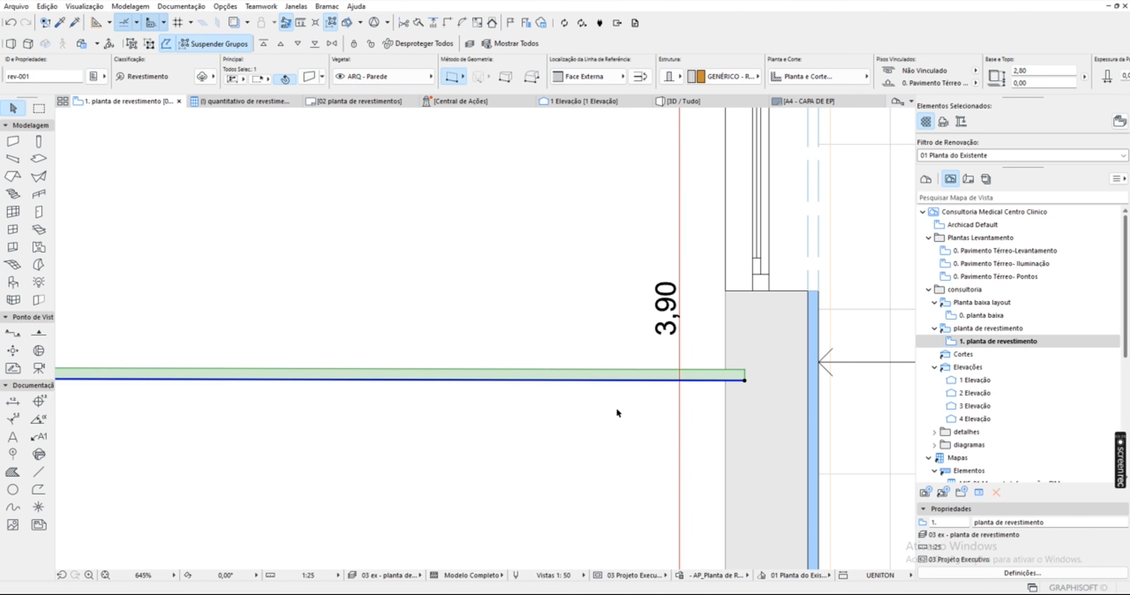
pyautogui.press('Escape')
# Stretch the horizontal wall's end to the exterior wall's outer face and on to its inner face at the blue covering.
pyautogui.scroll(4, 687, 376)
pyautogui.click(752, 382)
pyautogui.click(814, 385)
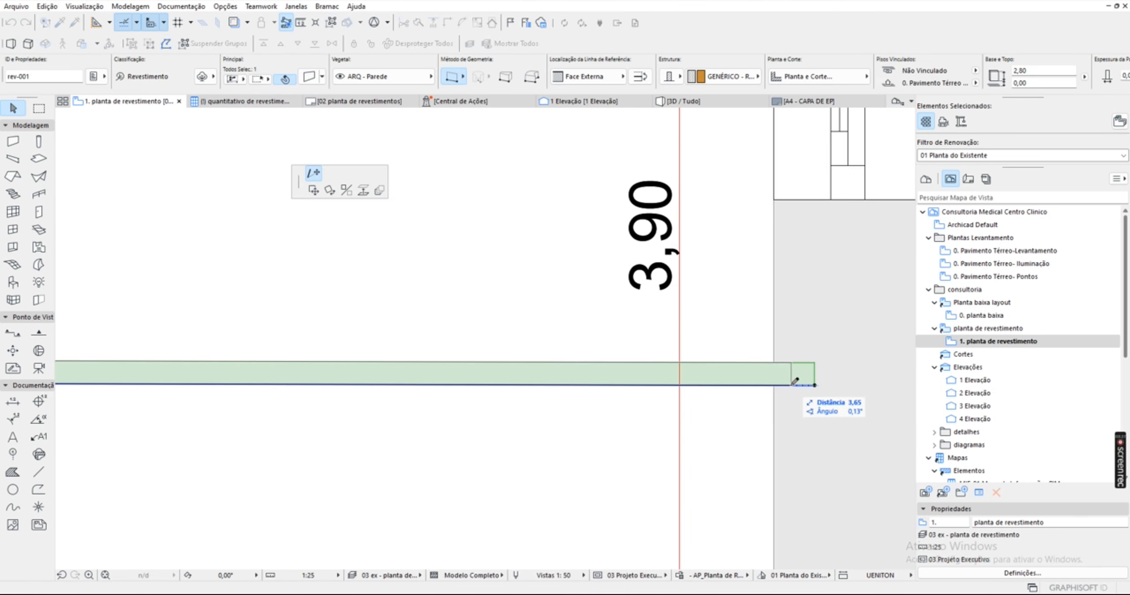
pyautogui.click(774, 386)
pyautogui.scroll(-2, 750, 413)
pyautogui.click(765, 394)
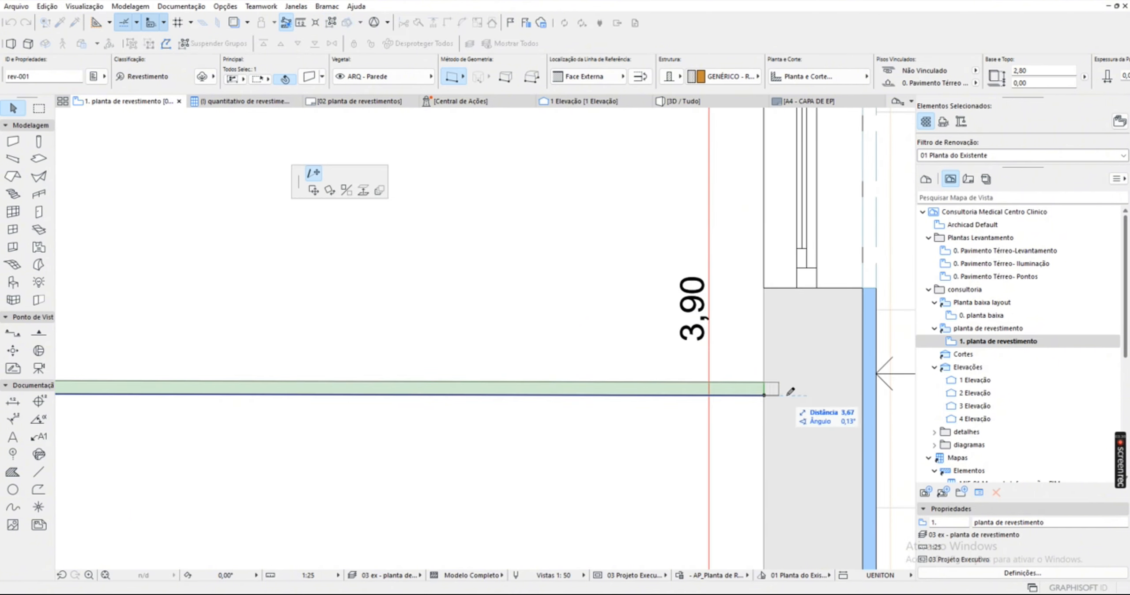
pyautogui.click(863, 396)
pyautogui.press('Escape')
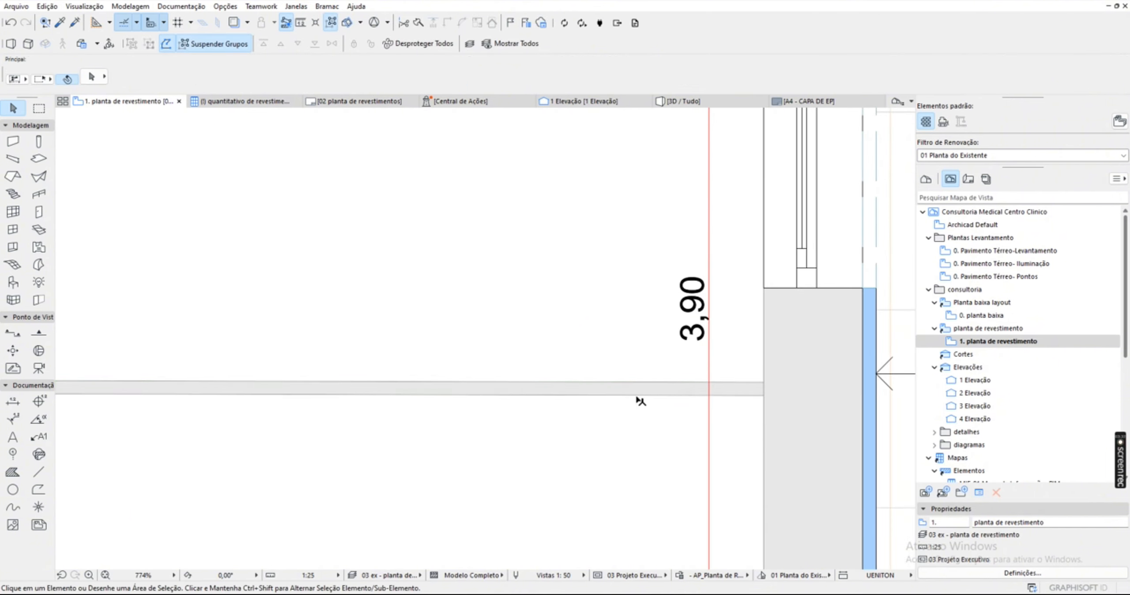
# Try to stretch the horizontal covering wall's end through the exterior wall to the inner face of the blue covering.
pyautogui.scroll(-1, 784, 392)
pyautogui.scroll(-2, 784, 392)
pyautogui.click(768, 394)
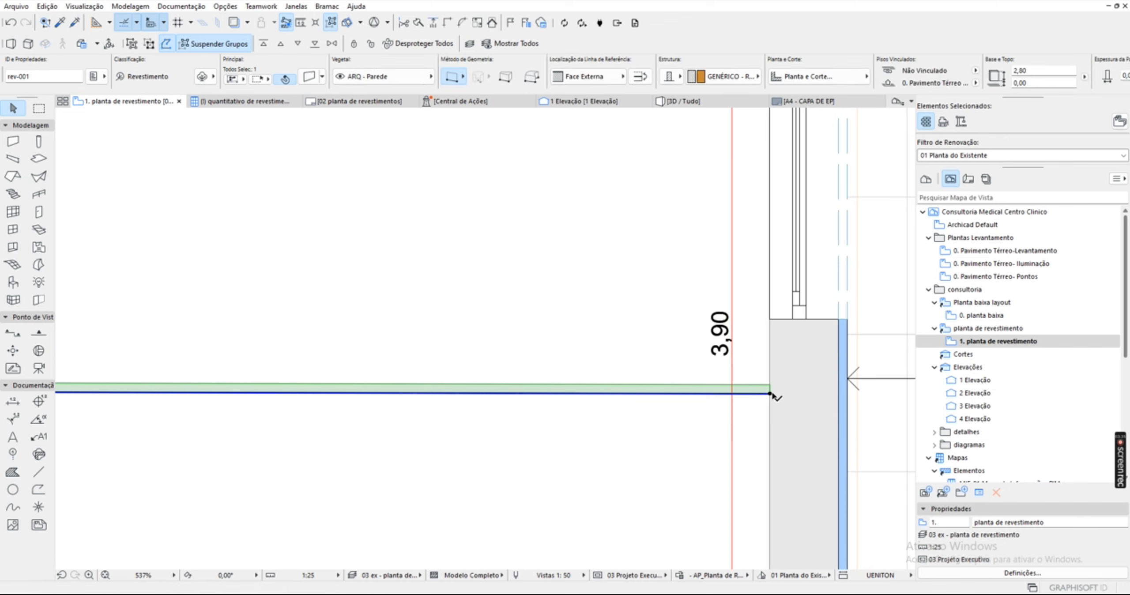
pyautogui.click(770, 394)
pyautogui.click(839, 394)
pyautogui.click(774, 353)
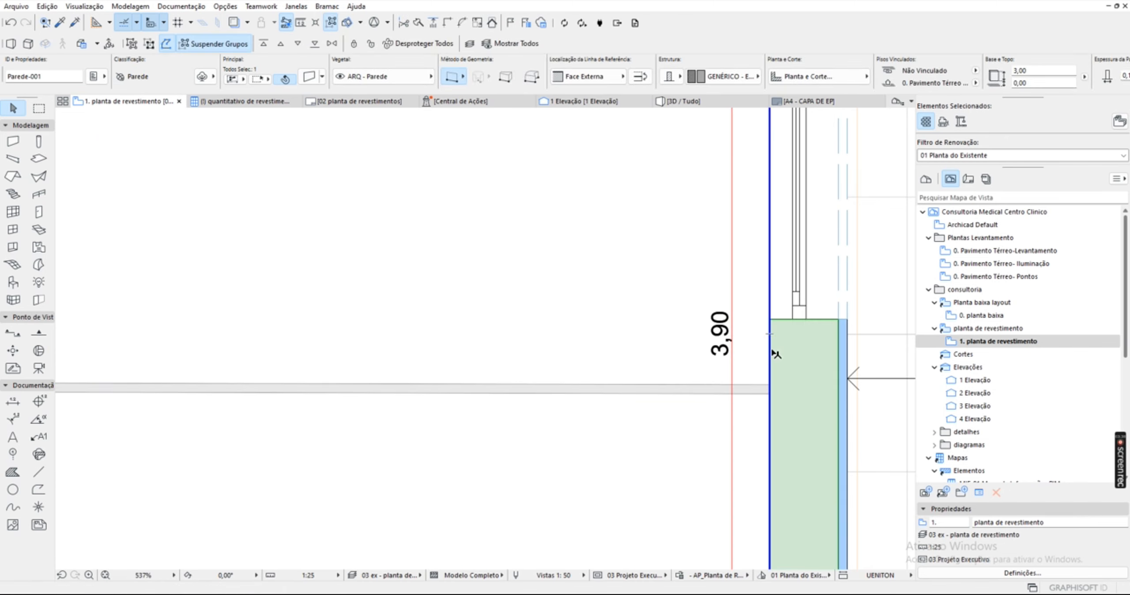
pyautogui.click(613, 371)
# Set the horizontal wall's layer to ARQ - Revestimentos de parede and check that layer's intersection group number.
pyautogui.scroll(-3, 714, 391)
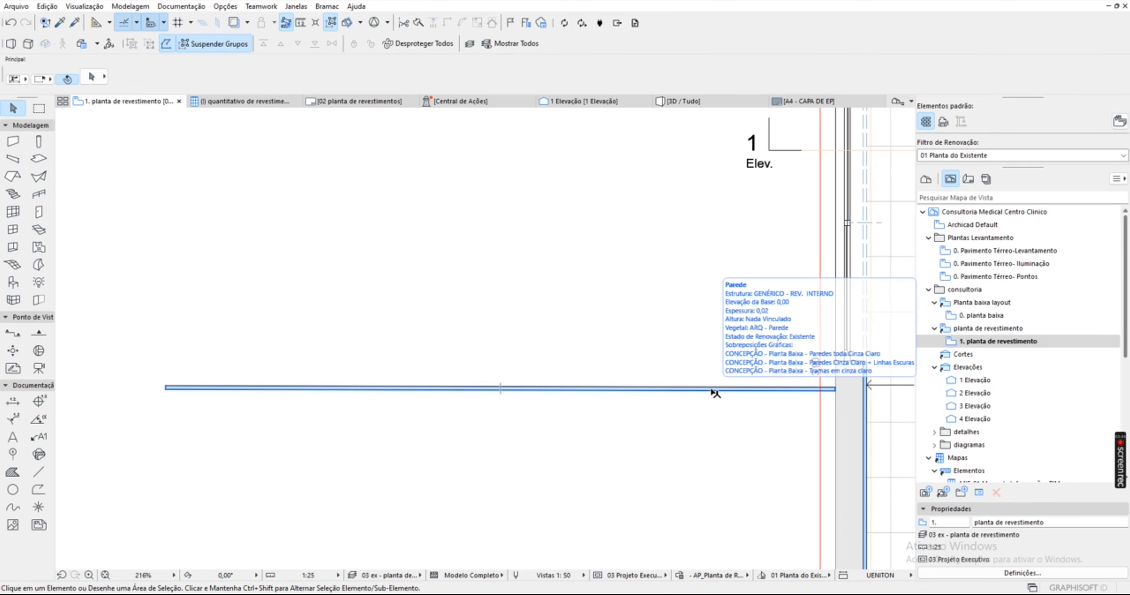
pyautogui.click(714, 390)
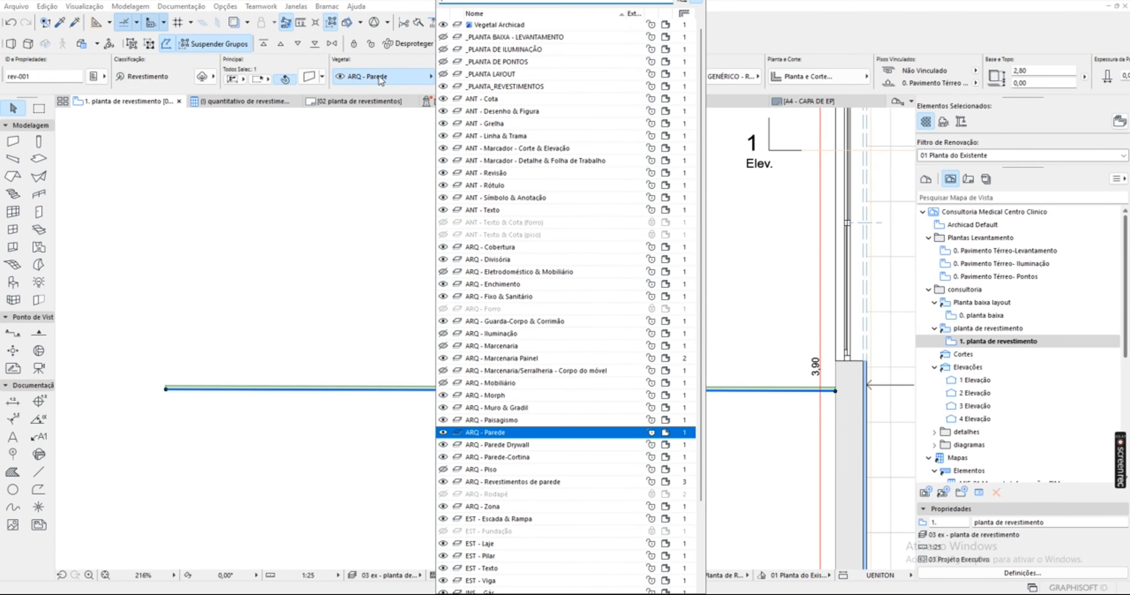
pyautogui.click(372, 78)
pyautogui.click(503, 483)
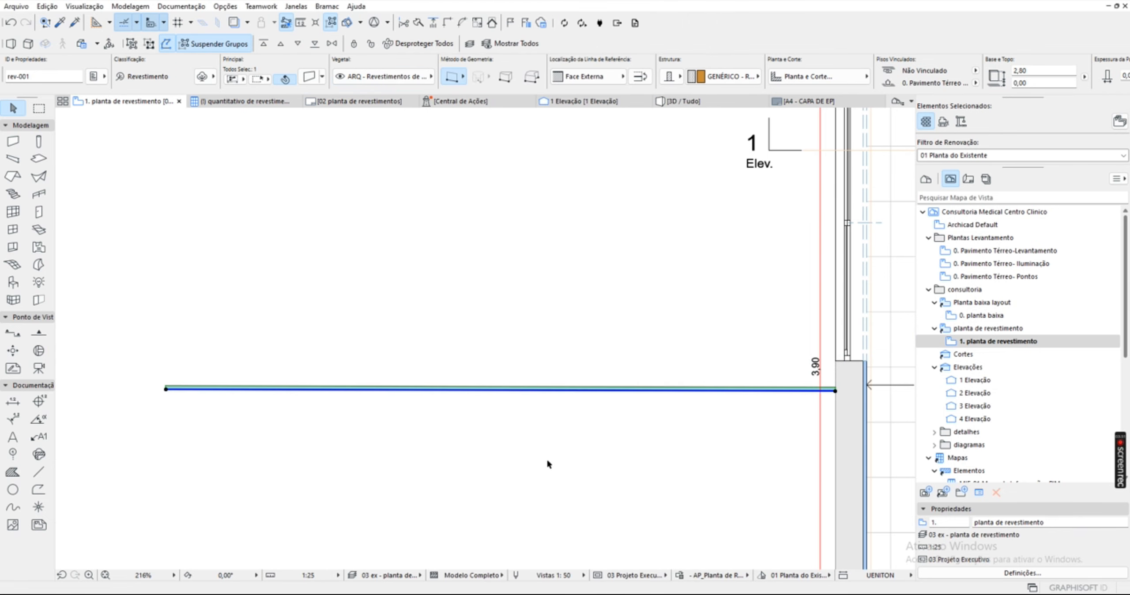
pyautogui.click(382, 76)
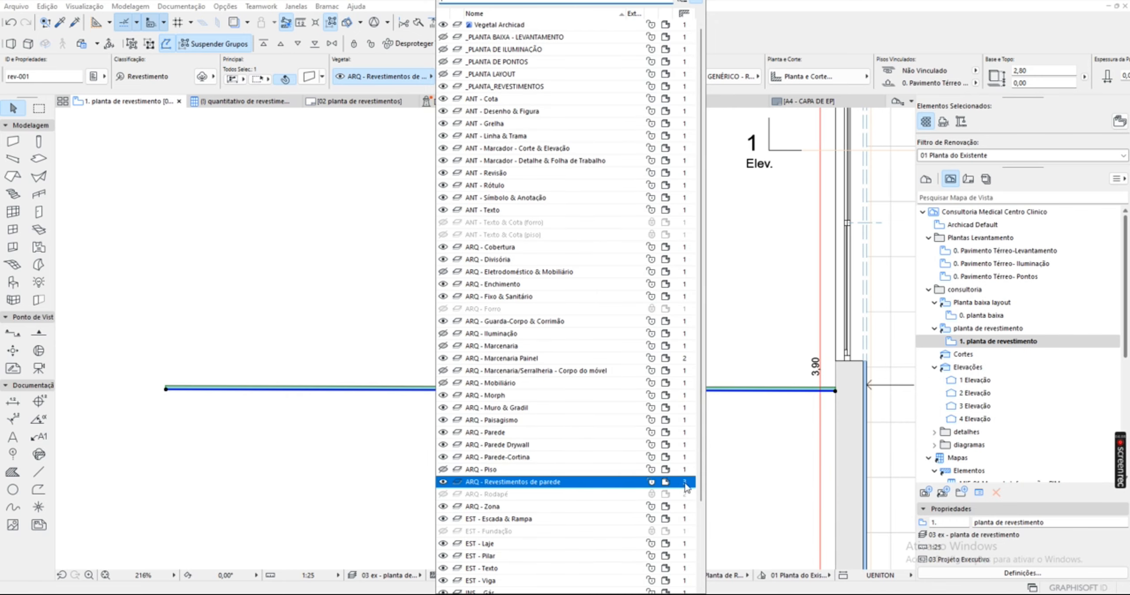
pyautogui.click(755, 320)
# Stretch the horizontal covering wall's end past the exterior wall's inner face into the wall's thickness.
pyautogui.scroll(3, 753, 388)
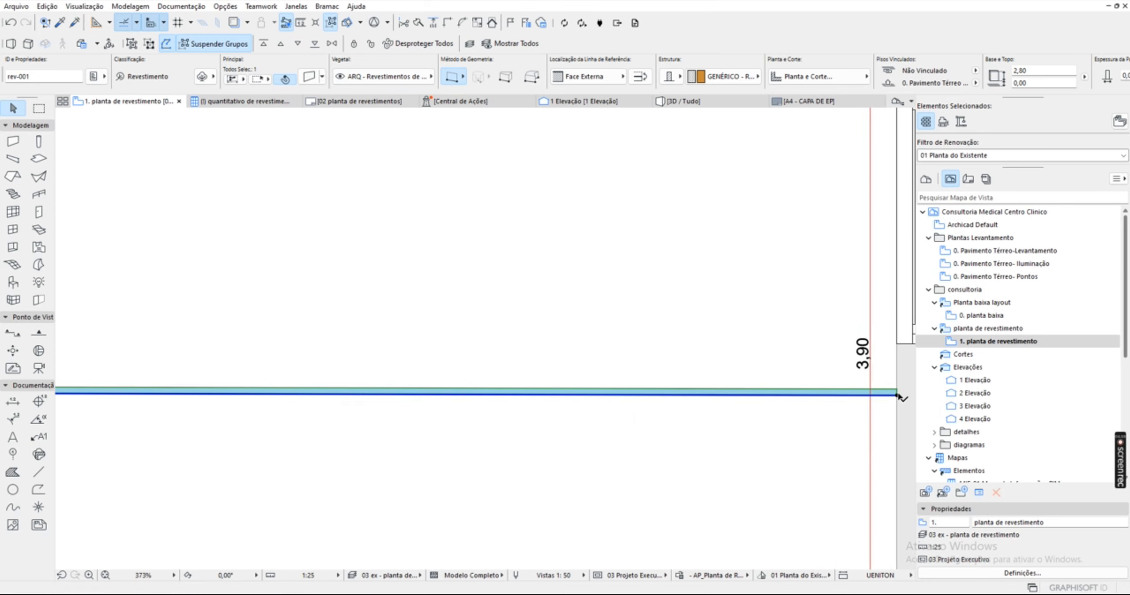
pyautogui.click(898, 395)
pyautogui.moveTo(898, 395); pyautogui.dragTo(745, 395, button='middle')
pyautogui.click(764, 395)
pyautogui.click(764, 396)
pyautogui.click(775, 396)
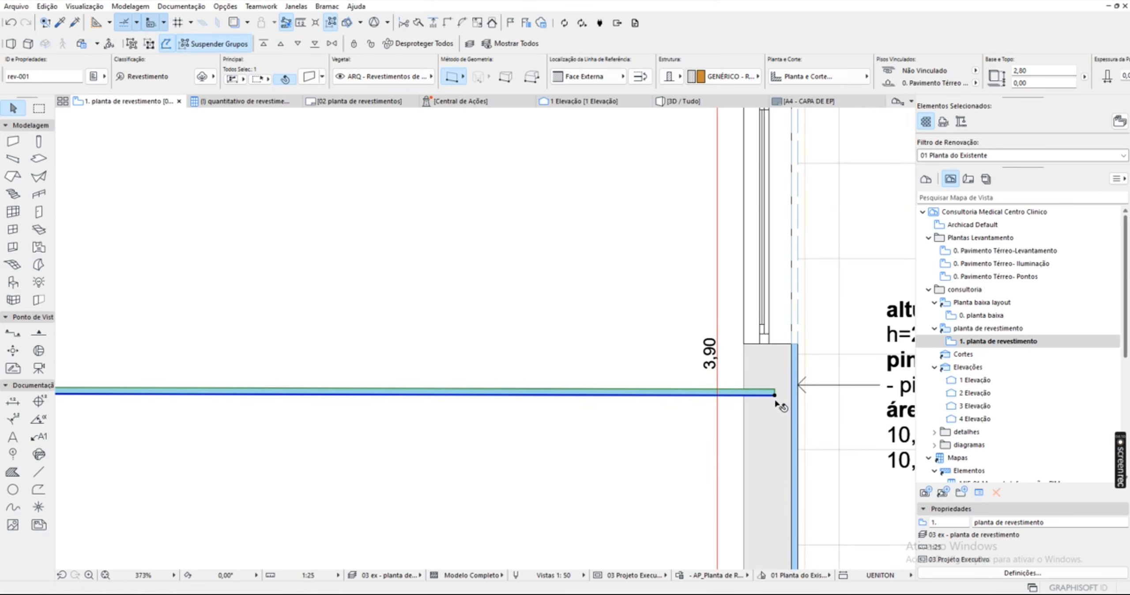
# Shorten the horizontal covering wall to about 1.22 m by pulling its end back out of the exterior wall.
pyautogui.click(775, 395)
pyautogui.moveTo(532, 402); pyautogui.dragTo(782, 418, button='middle')
pyautogui.scroll(-3, 782, 418)
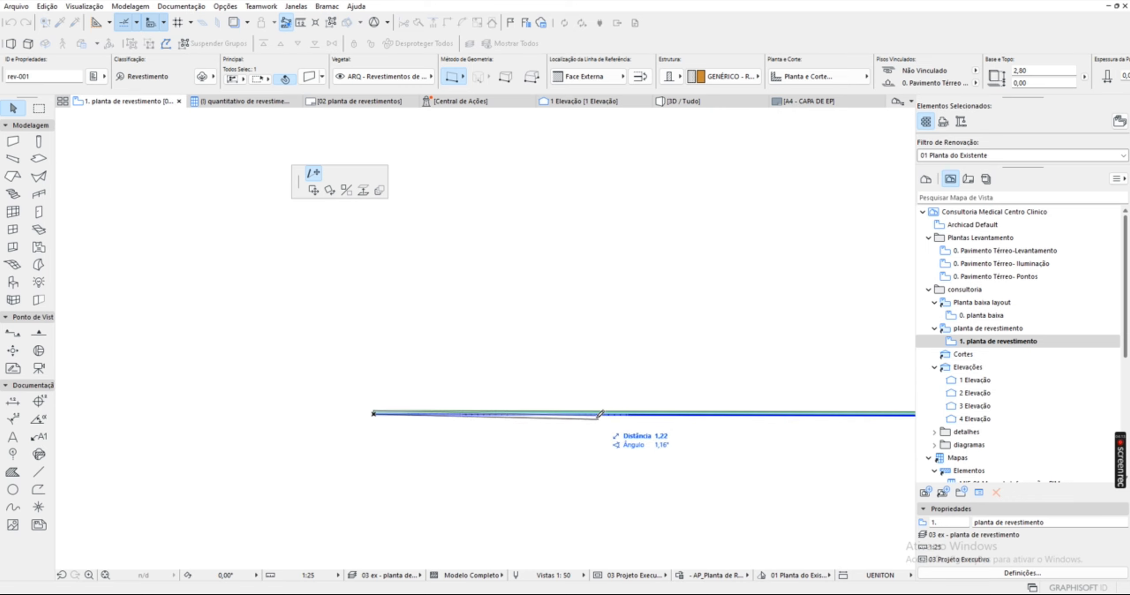
pyautogui.click(600, 414)
pyautogui.scroll(2, 507, 436)
pyautogui.click(608, 467)
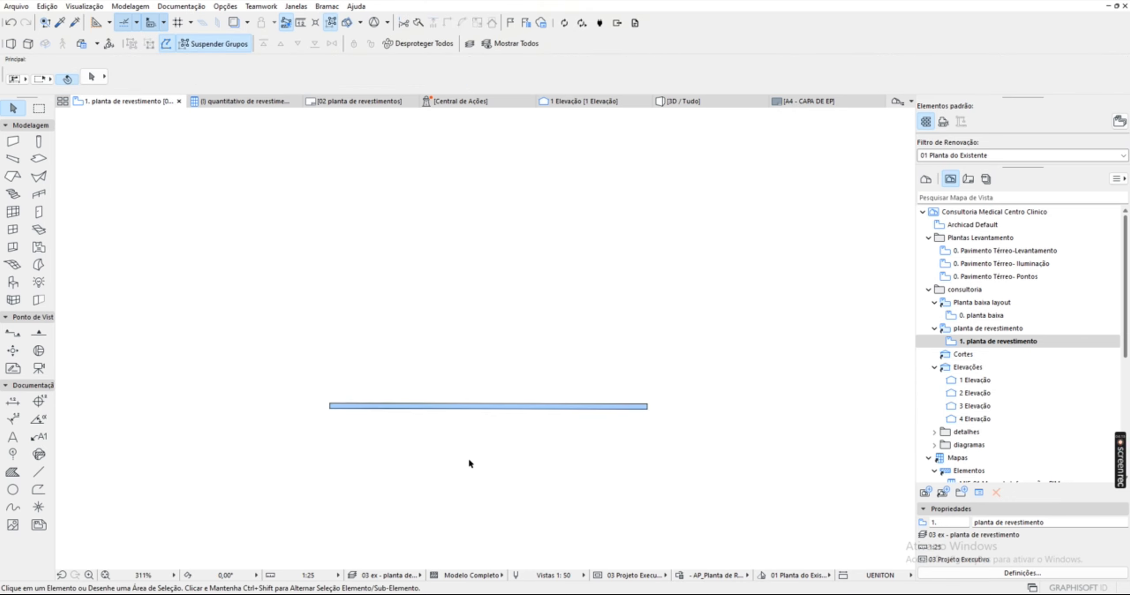
pyautogui.scroll(-1, 425, 447)
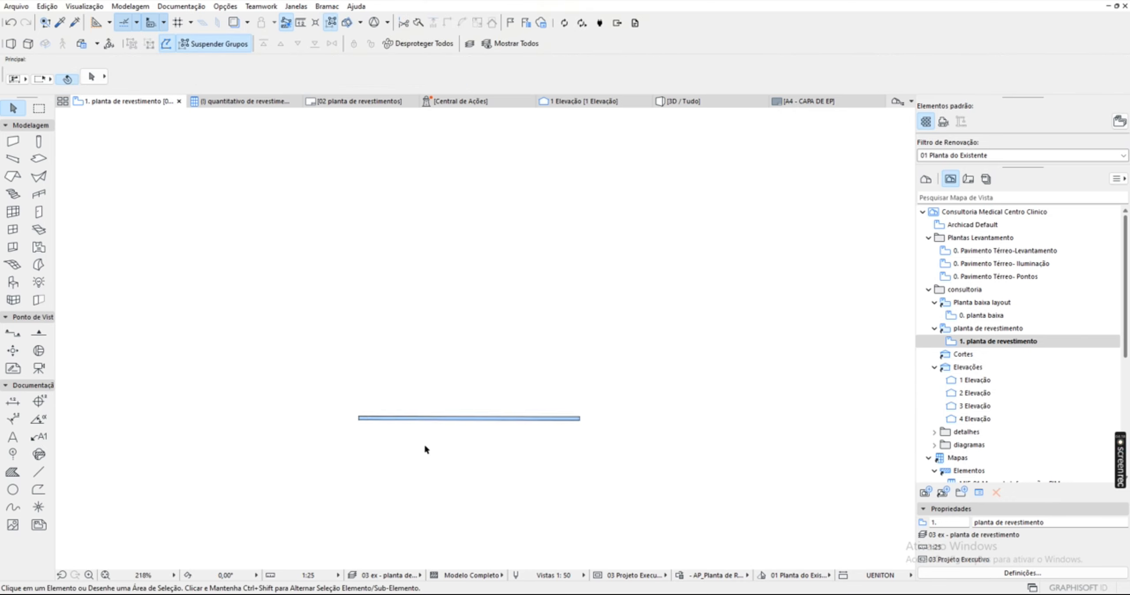
pyautogui.scroll(3, 424, 447)
pyautogui.click(416, 392)
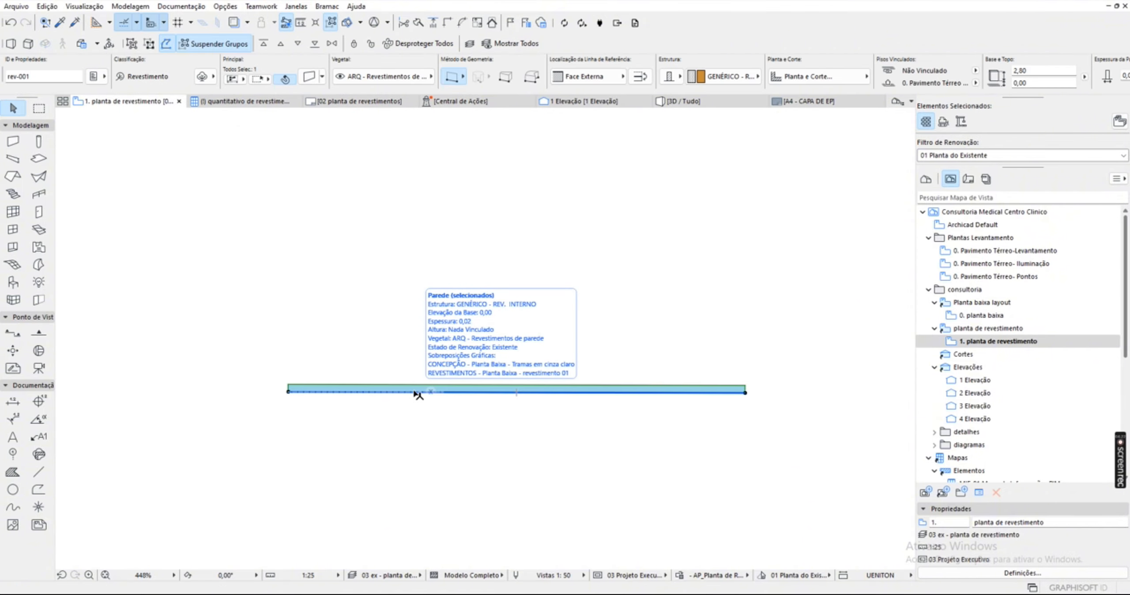
pyautogui.click(400, 261)
pyautogui.scroll(-2, 454, 317)
pyautogui.scroll(4, 492, 372)
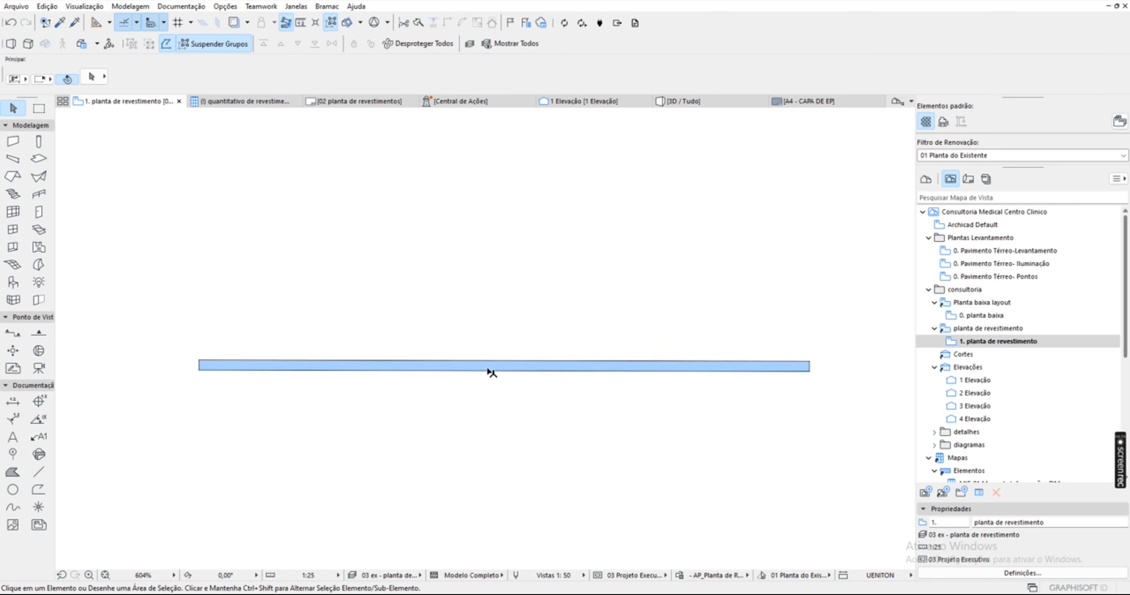
pyautogui.scroll(1, 492, 372)
# Review the shortened covering wall's building material and surface choices, keeping both settings as they are.
pyautogui.click(422, 369)
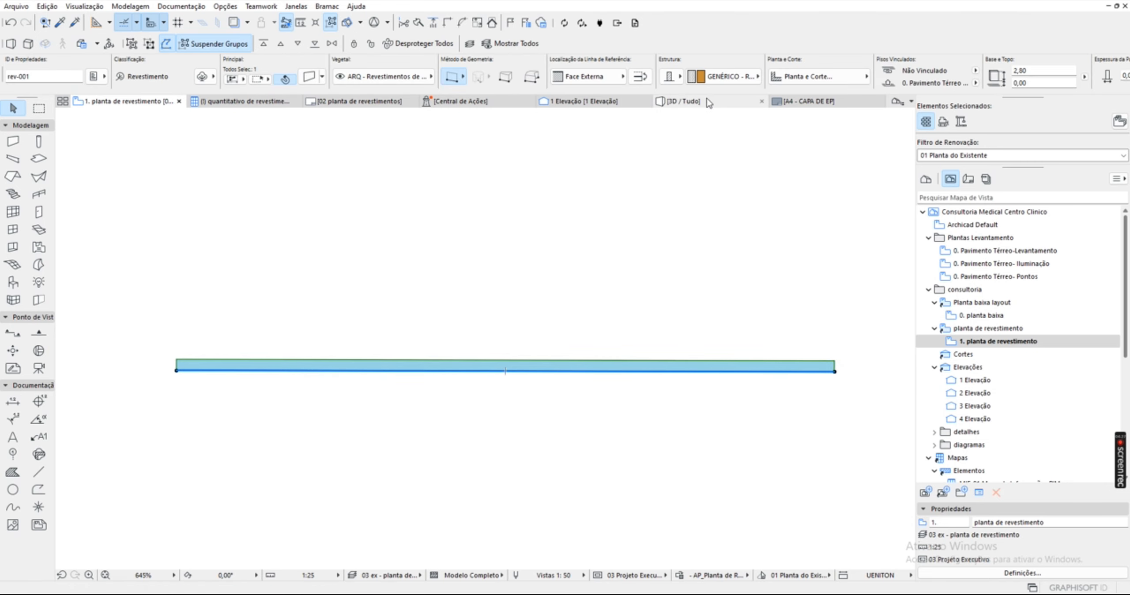
pyautogui.click(727, 78)
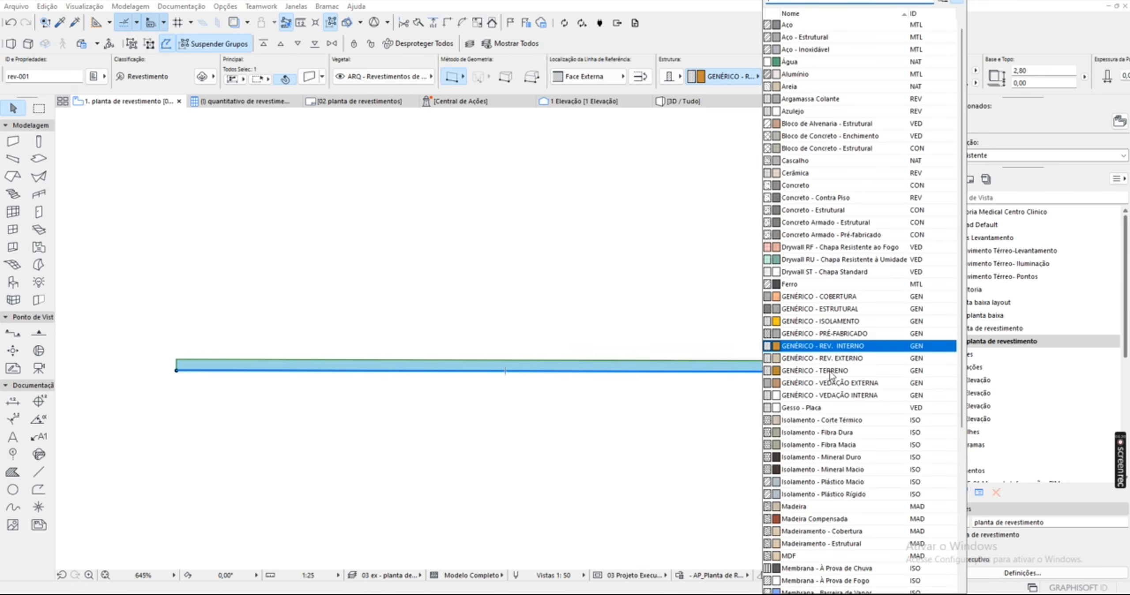
pyautogui.click(740, 53)
pyautogui.scroll(-2, 742, 64)
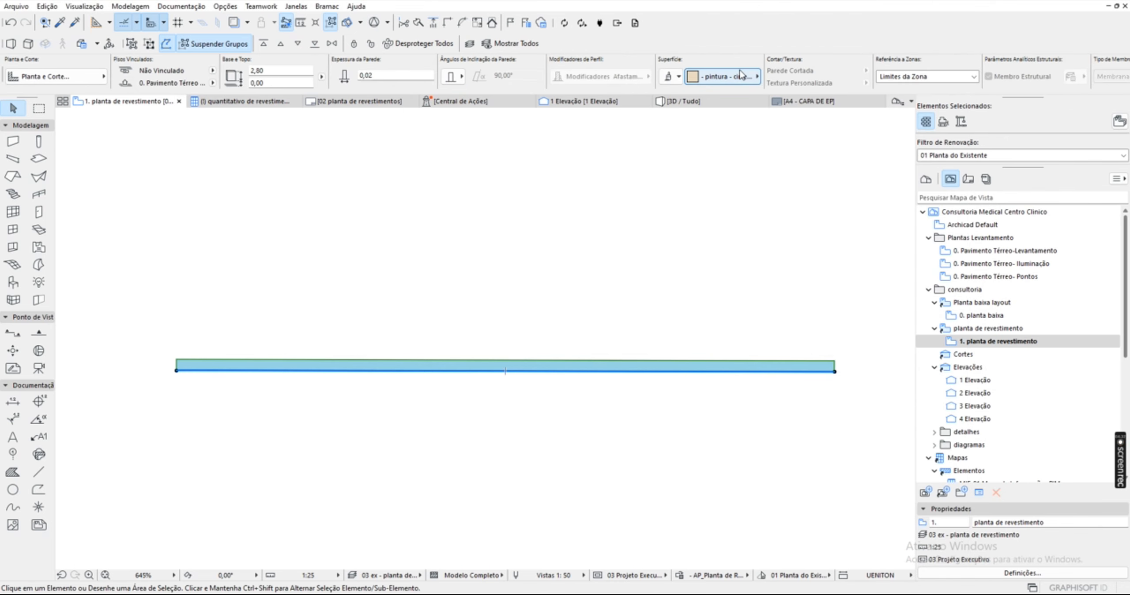
pyautogui.click(747, 78)
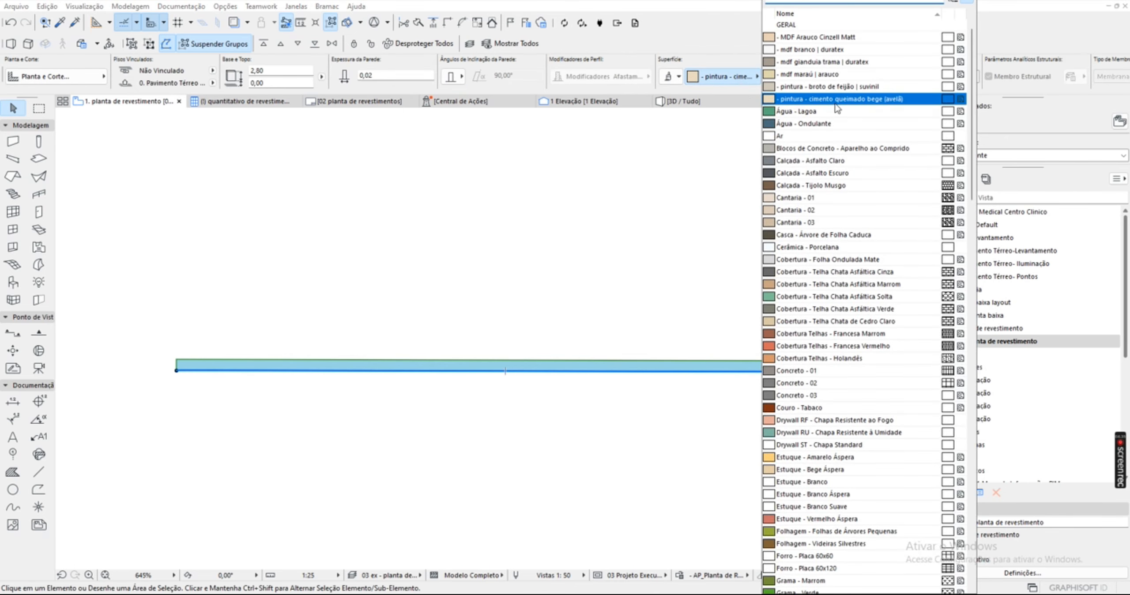
pyautogui.click(657, 265)
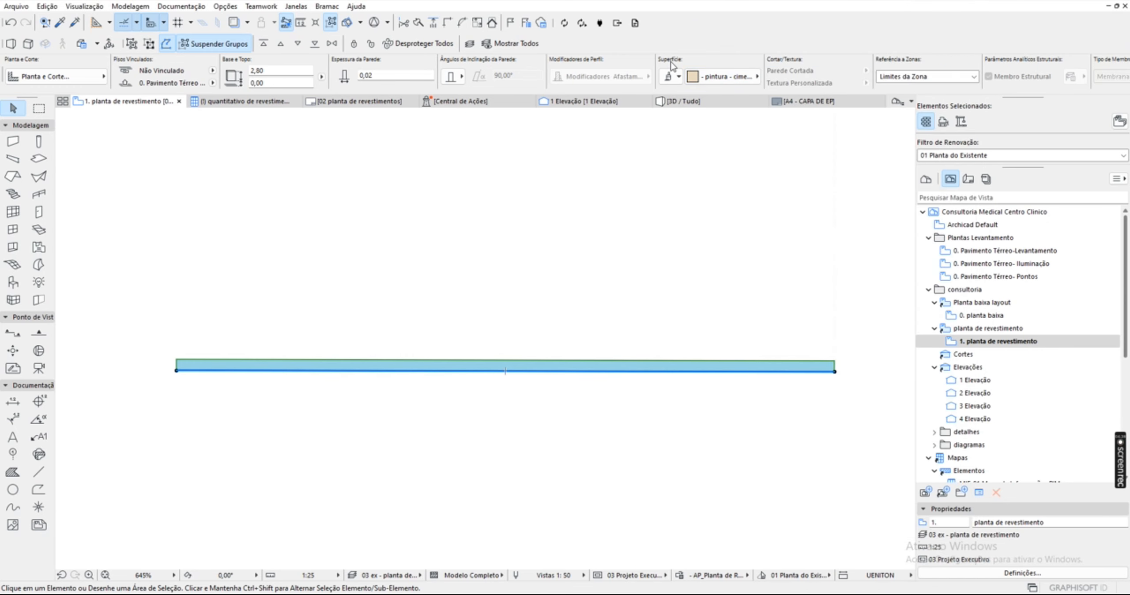
pyautogui.click(648, 274)
# Examine the covering wall's information and its element ID.
pyautogui.scroll(-5, 663, 278)
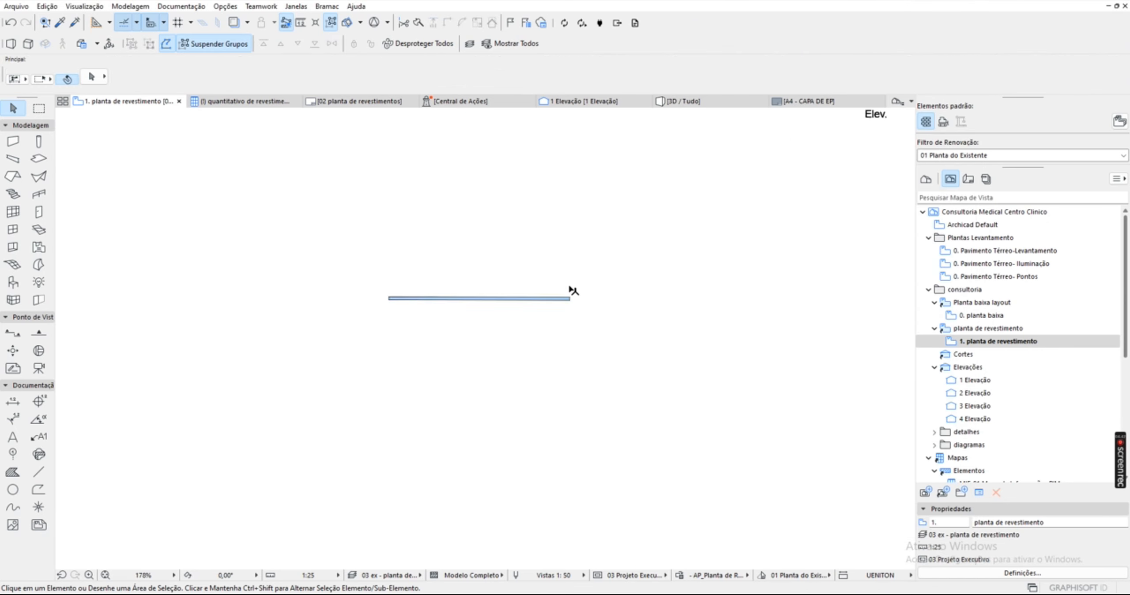
pyautogui.scroll(2, 573, 290)
pyautogui.scroll(2, 573, 291)
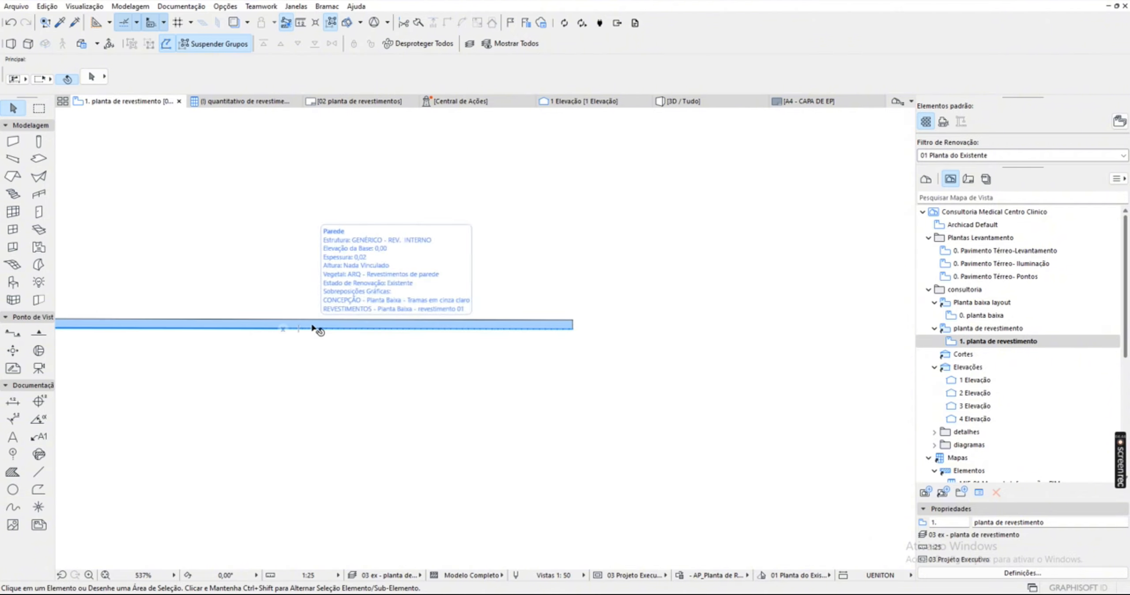
pyautogui.click(430, 332)
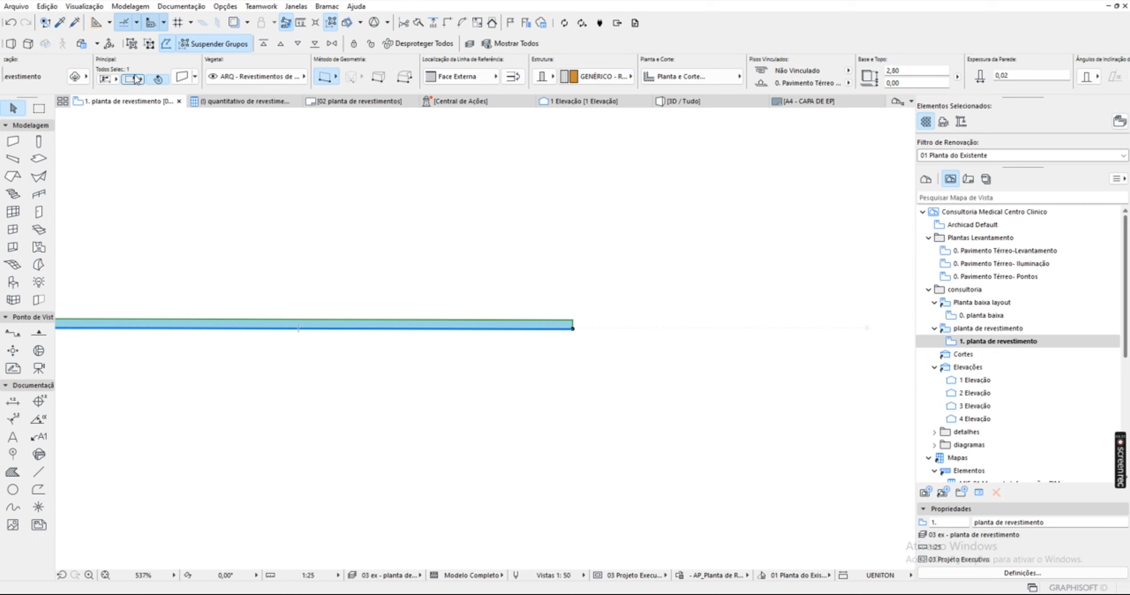
pyautogui.scroll(3, 133, 79)
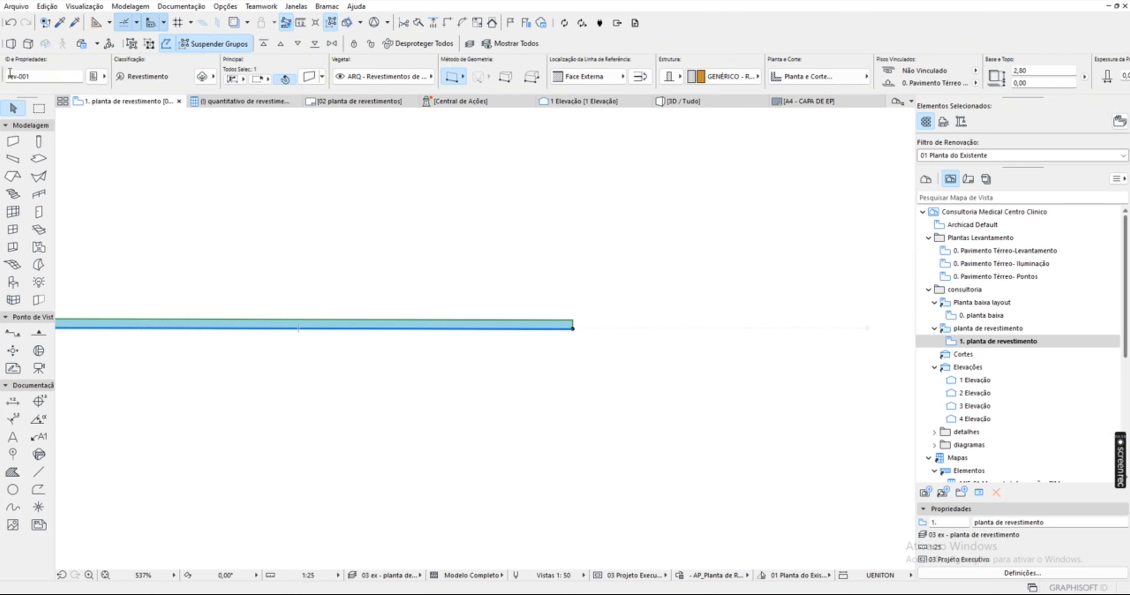
pyautogui.click(238, 212)
pyautogui.scroll(-2, 485, 257)
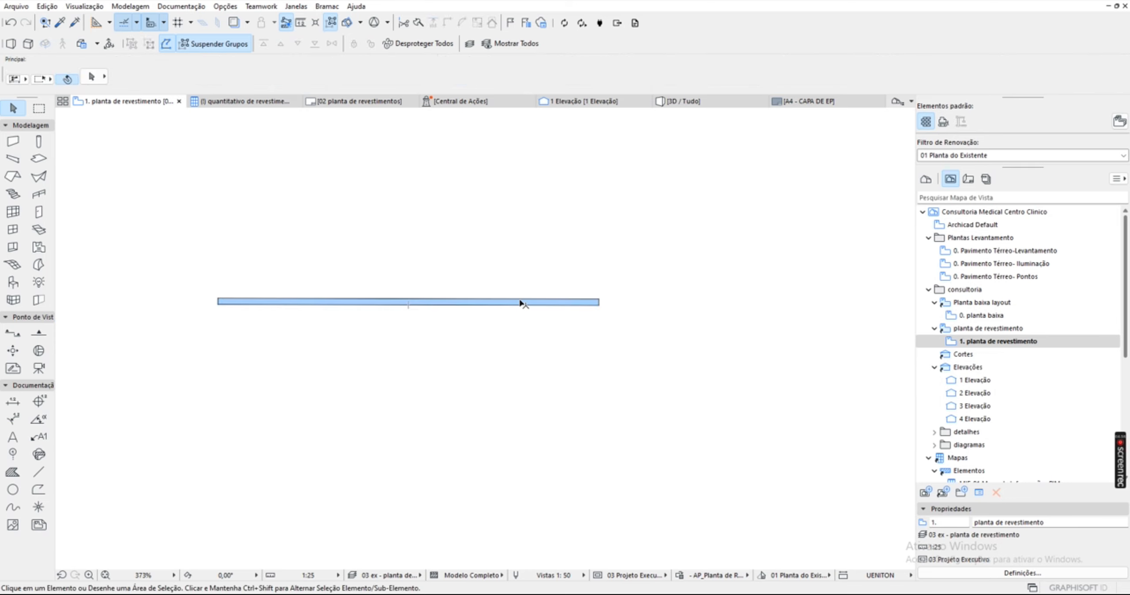
pyautogui.scroll(1, 518, 304)
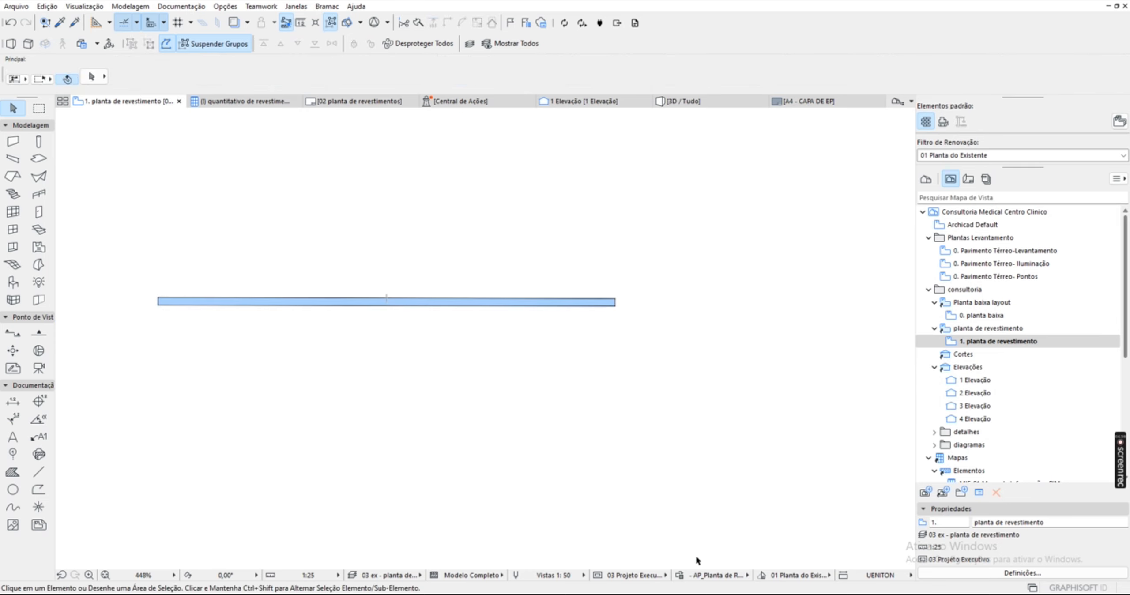
# In the graphic override combination - AP_Planta de Revestimentos, open the rule REVESTIMENTOS - Planta Baixa - revestimento 01 for editing.
pyautogui.click(679, 577)
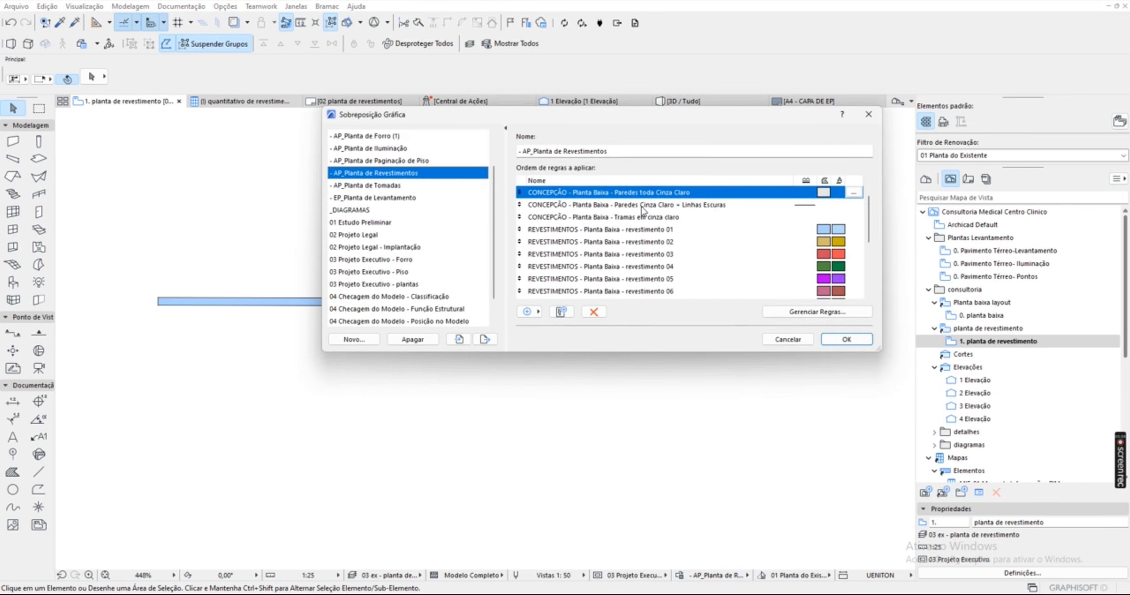
pyautogui.scroll(-2, 703, 249)
pyautogui.scroll(2, 703, 248)
pyautogui.click(582, 230)
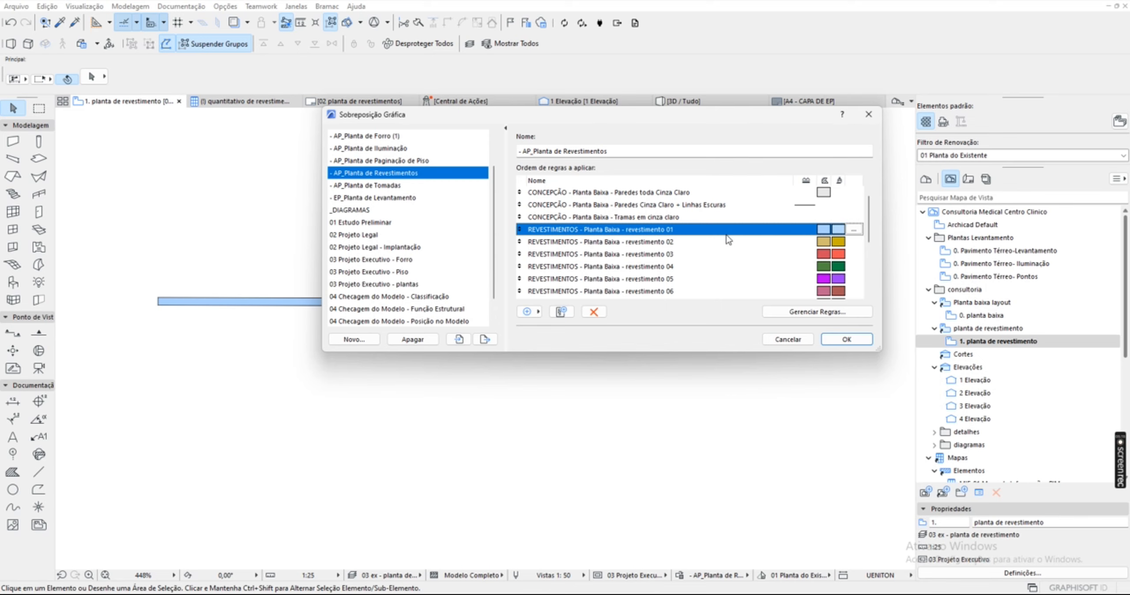
pyautogui.click(853, 230)
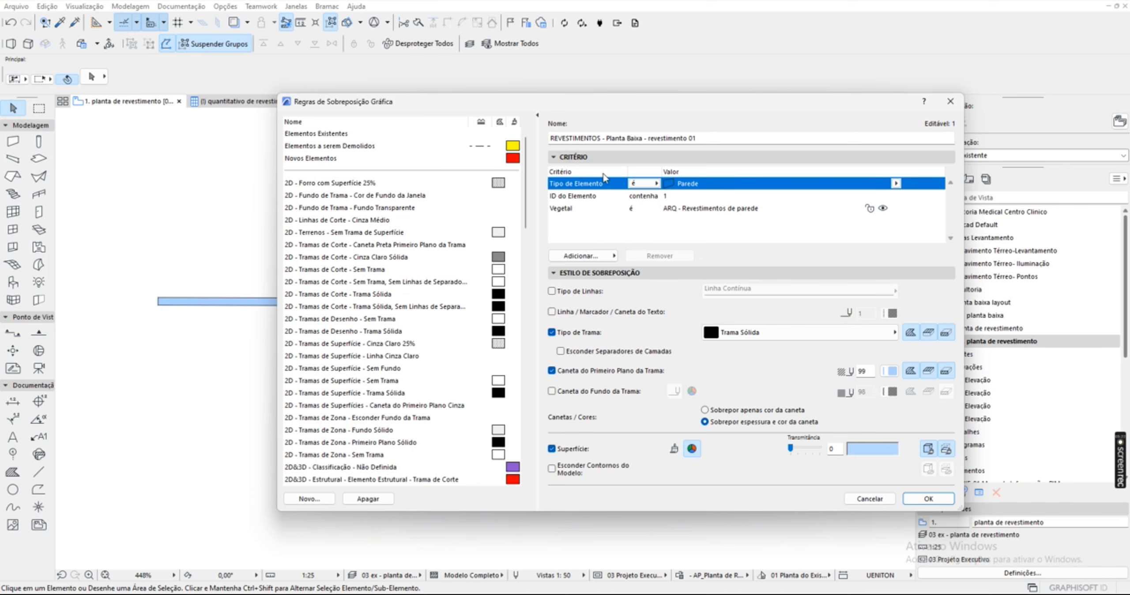
# Examine how the revestimento 01 override rule is named and where the REVESTIMENTOS rules sit in the rule list.
pyautogui.moveTo(550, 138); pyautogui.dragTo(601, 138)
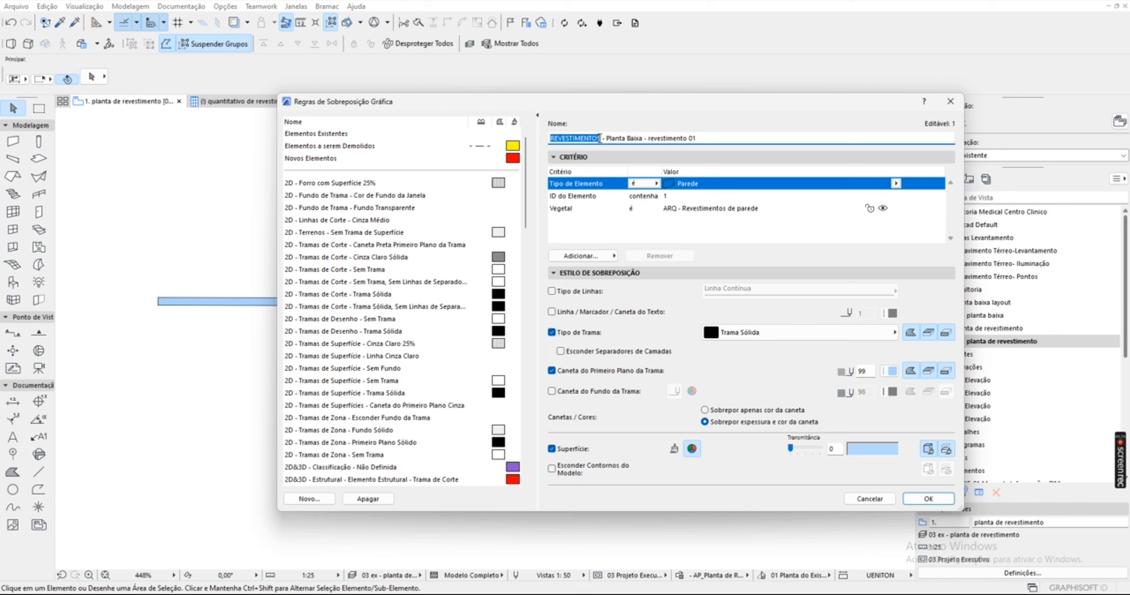
pyautogui.scroll(-15, 495, 332)
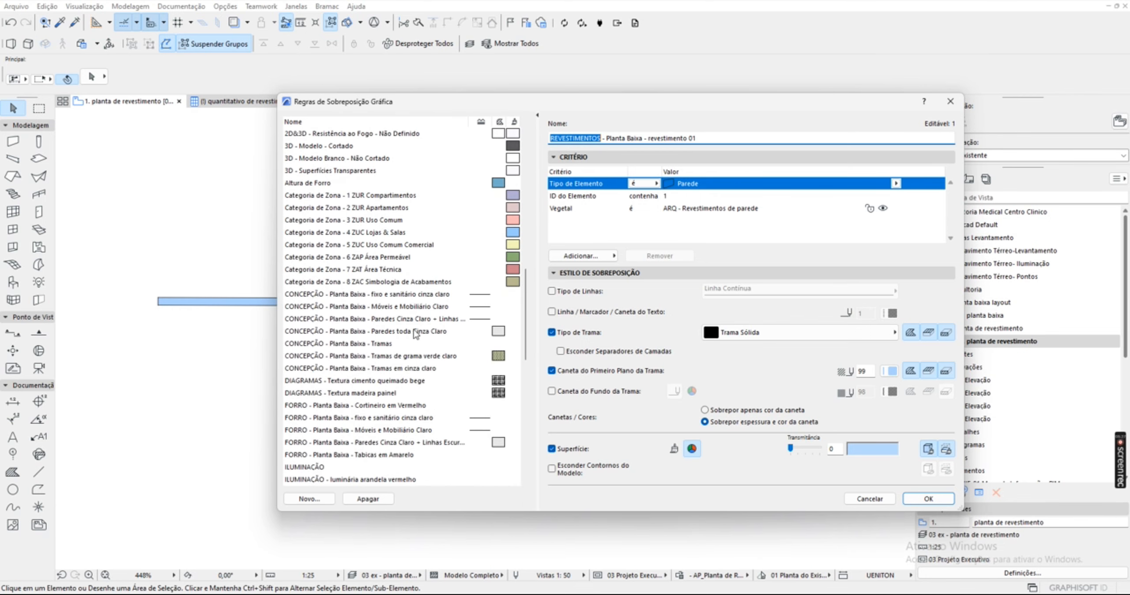
pyautogui.scroll(-5, 494, 332)
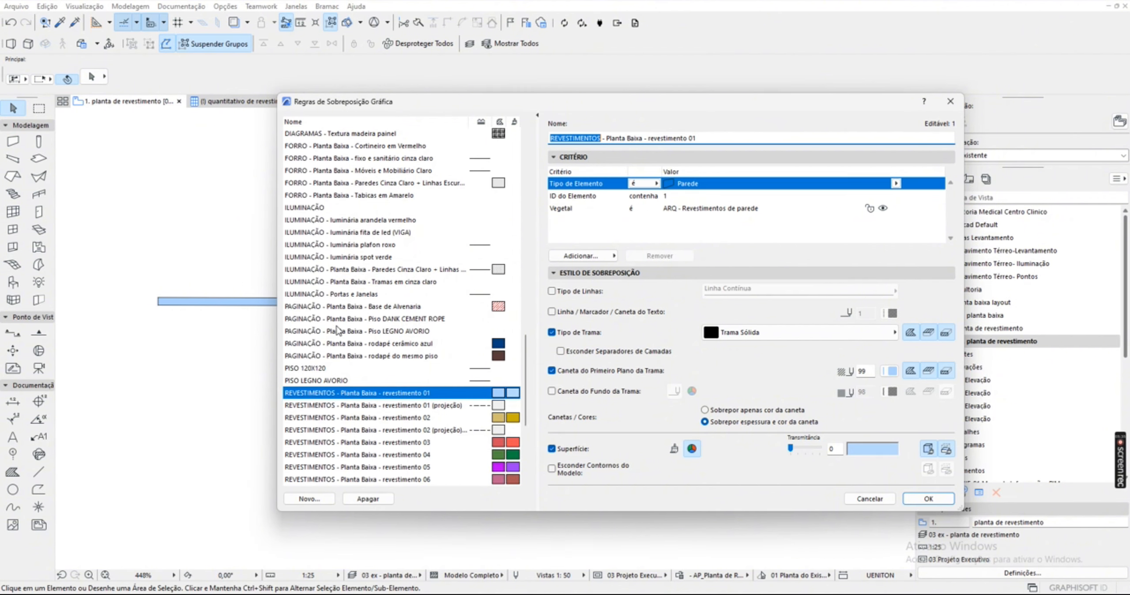
pyautogui.scroll(-1, 337, 331)
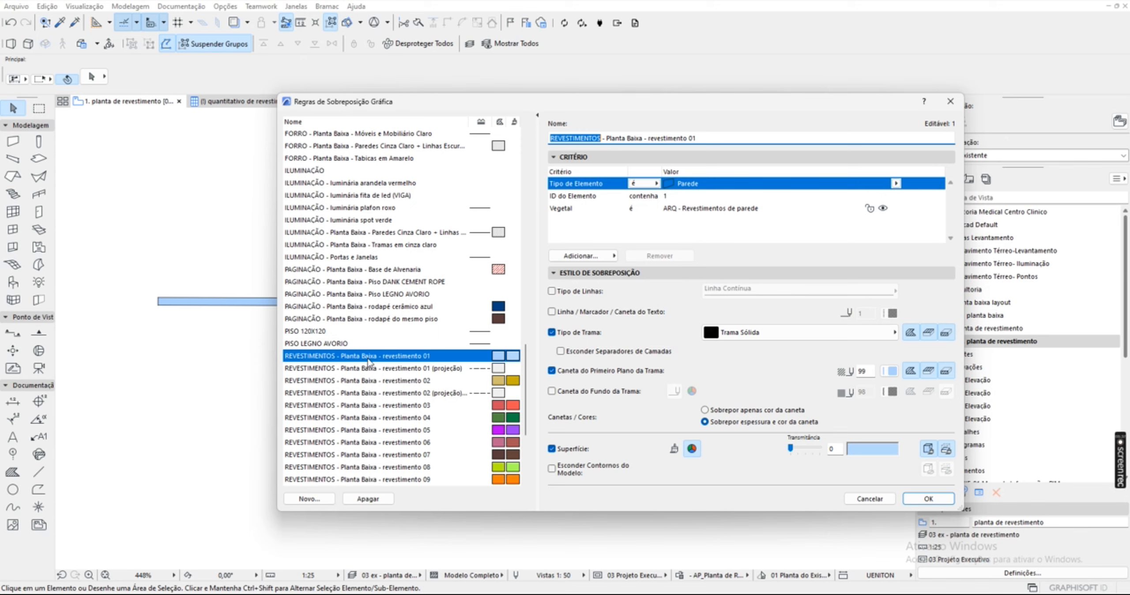
pyautogui.click(674, 139)
pyautogui.moveTo(651, 140); pyautogui.dragTo(706, 139)
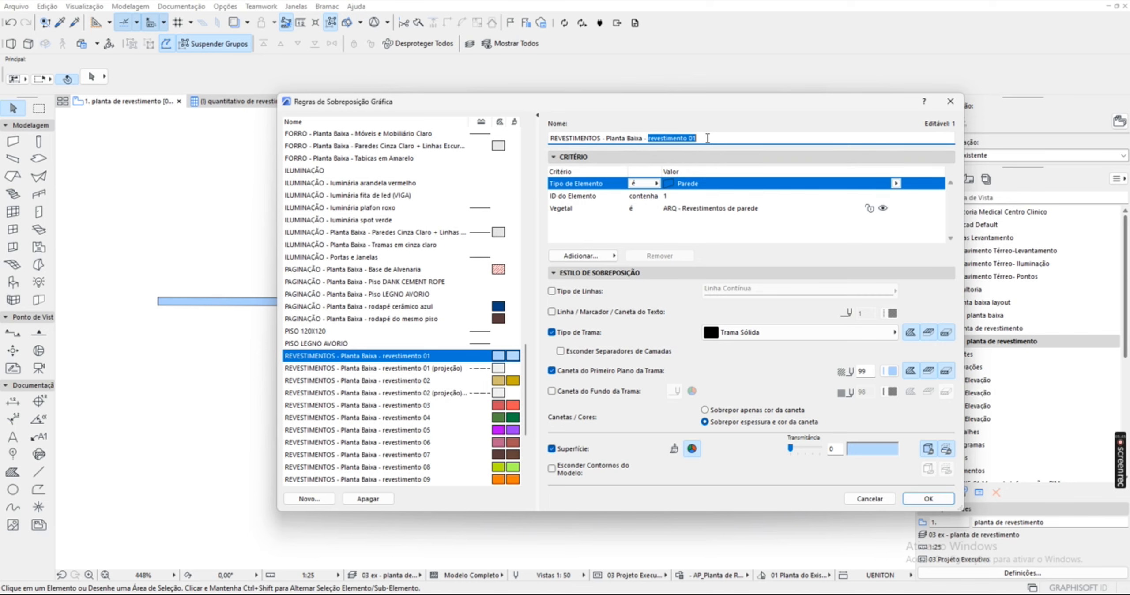
# Try the revestimento 01 rule's ID do Elemento criterion with the operator é and the value 1, and apply the combination.
pyautogui.click(676, 233)
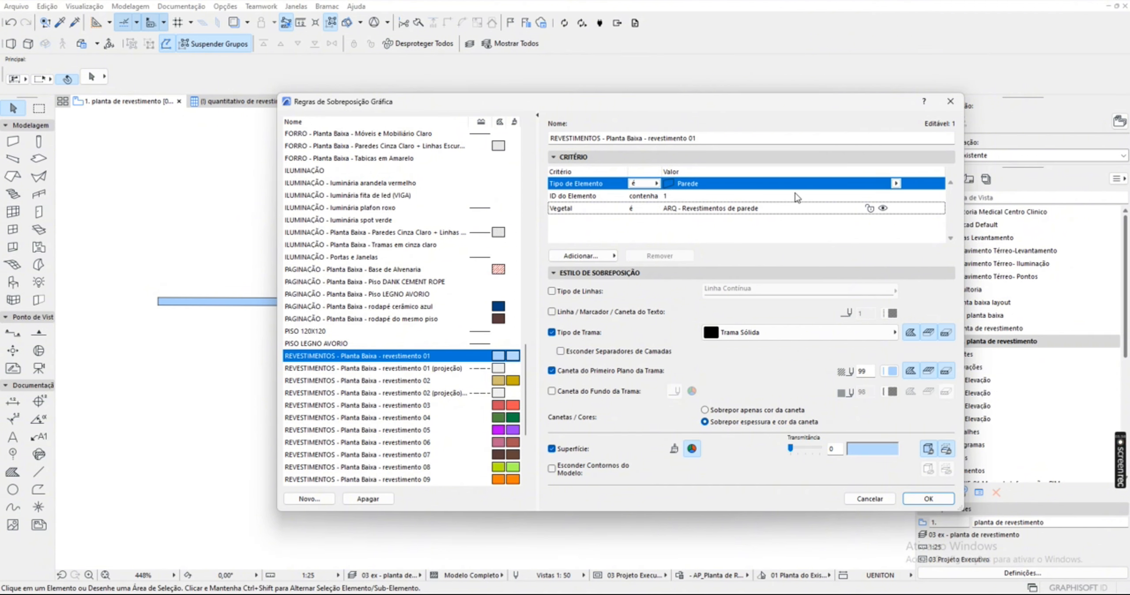
pyautogui.click(552, 200)
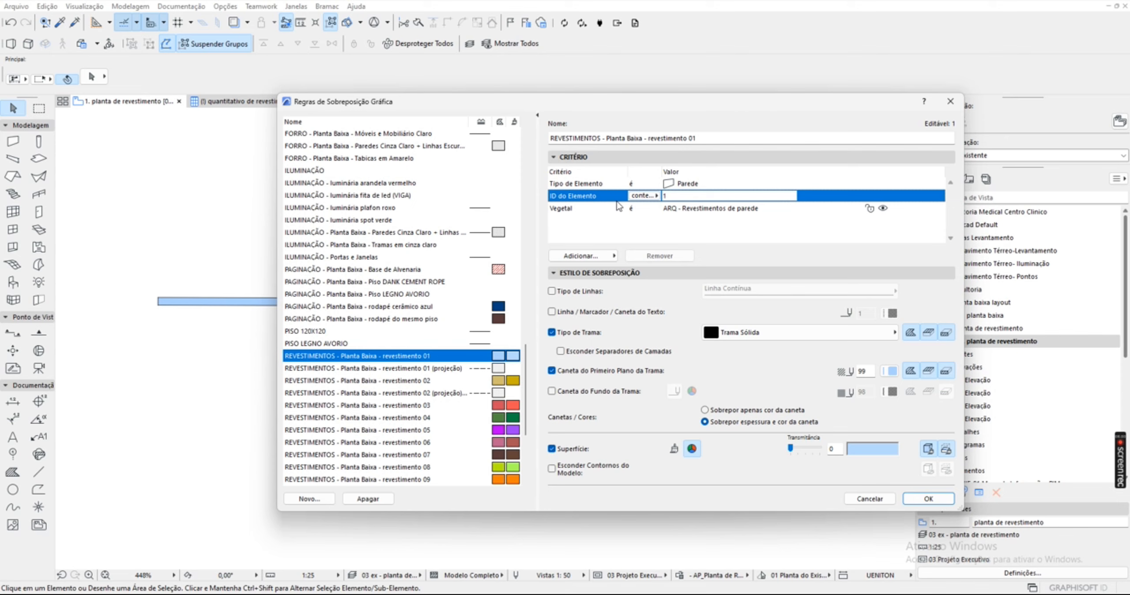
pyautogui.click(644, 197)
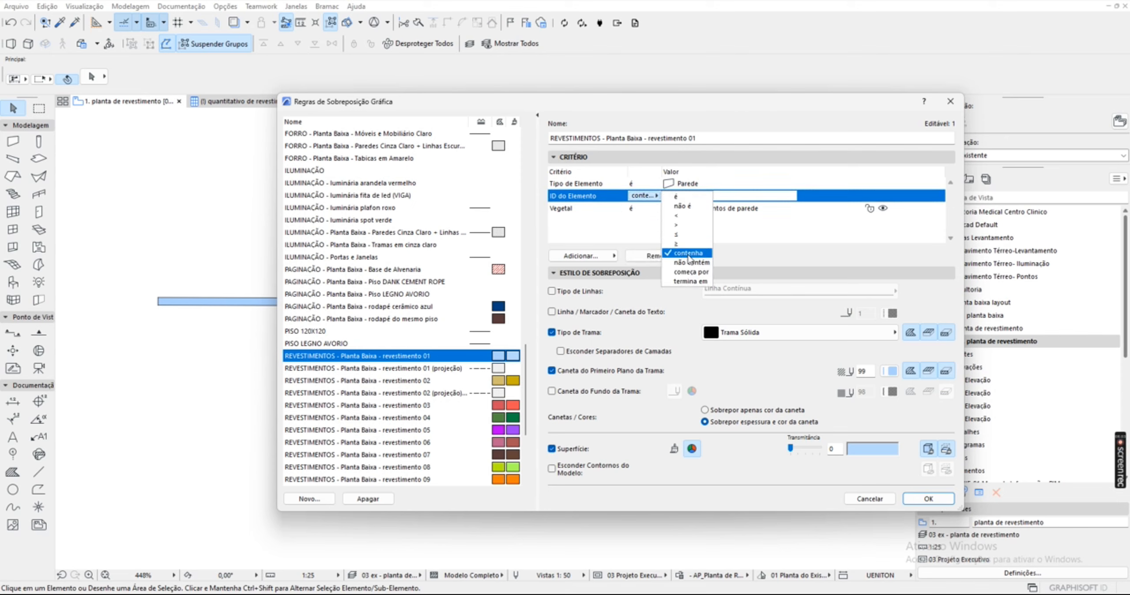
pyautogui.click(629, 228)
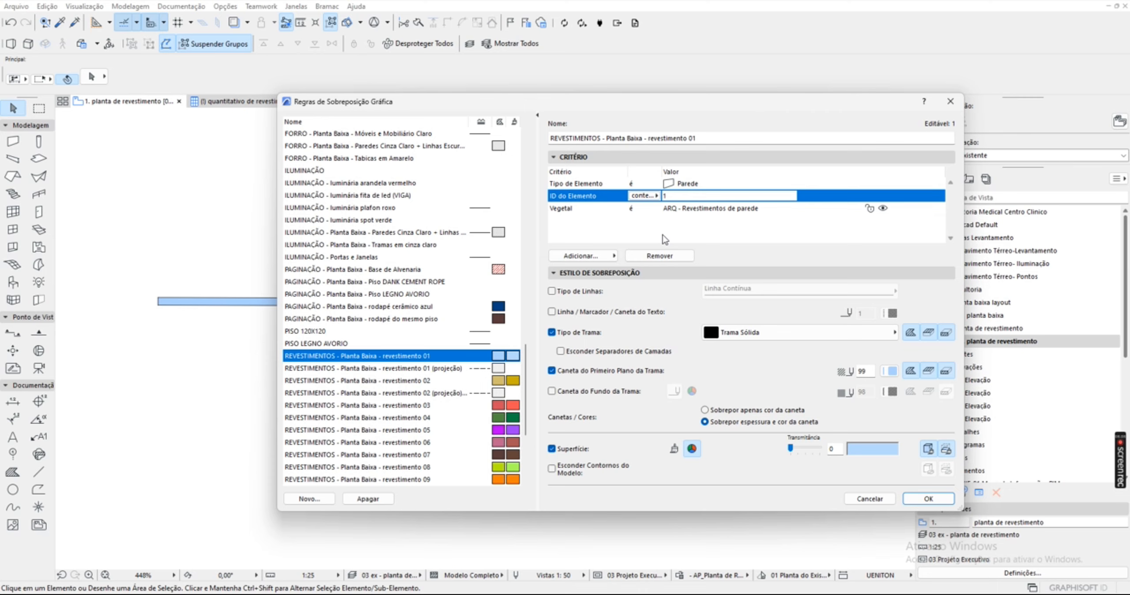
pyautogui.click(644, 195)
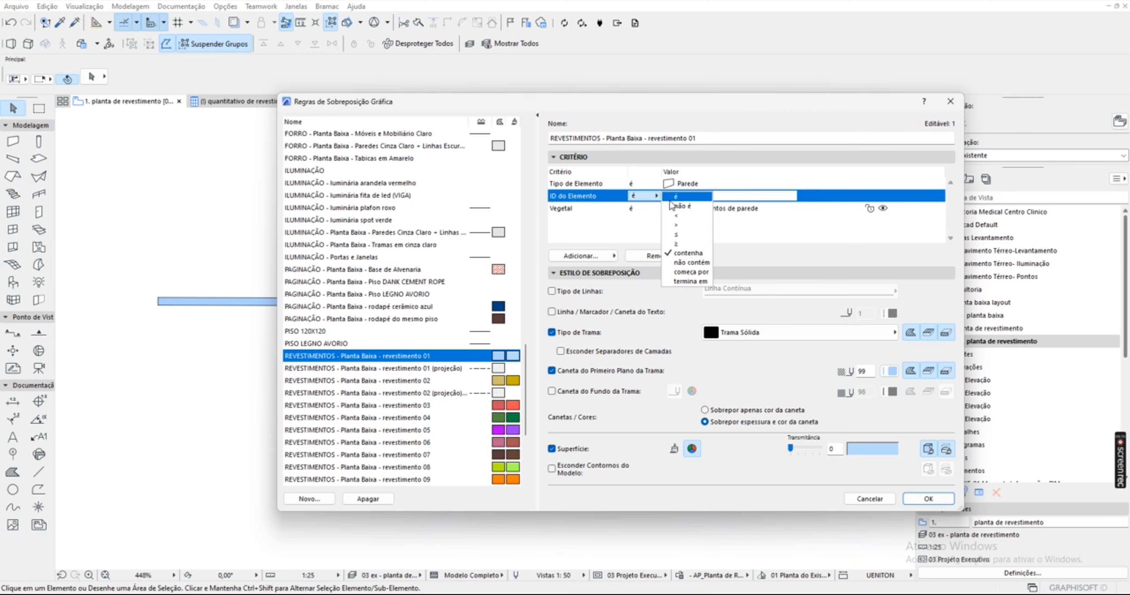
pyautogui.click(652, 203)
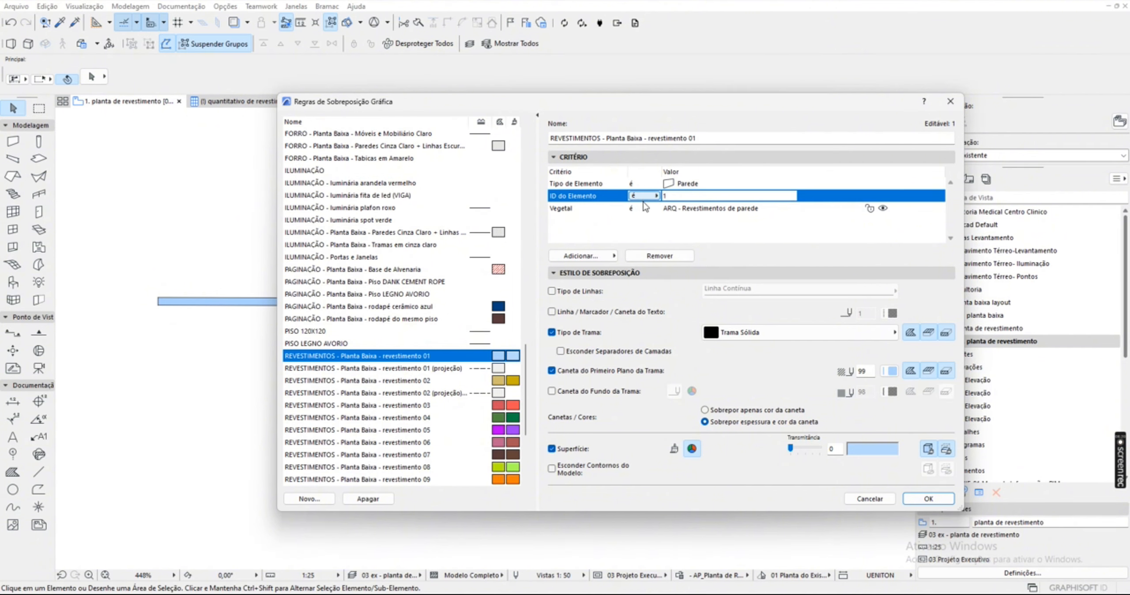
pyautogui.click(914, 502)
pyautogui.click(851, 336)
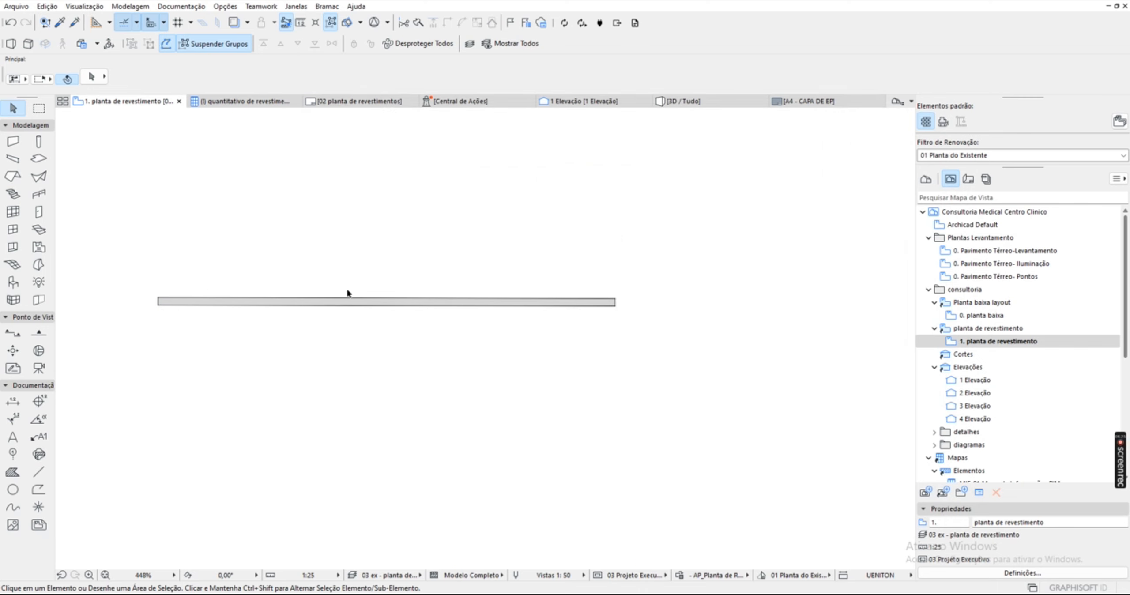
# Check the element ID of the covering wall in the plan.
pyautogui.click(240, 302)
pyautogui.click(43, 75)
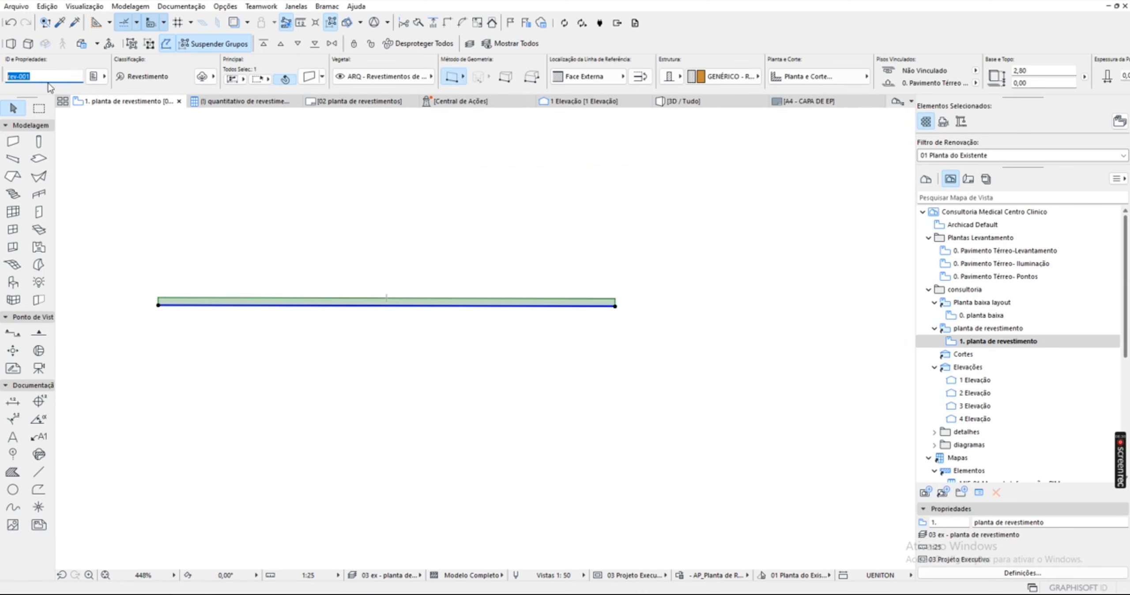
pyautogui.click(393, 185)
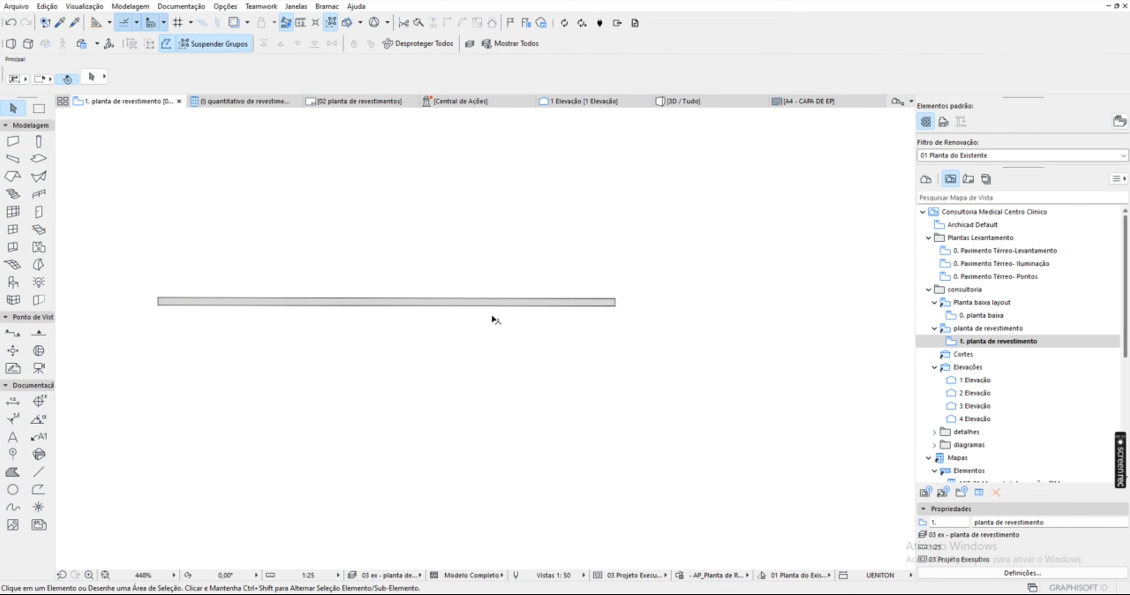
# Try rev-001 as the exact ID do Elemento value in the revestimento 01 rule and apply the combination.
pyautogui.click(680, 575)
pyautogui.click(817, 222)
pyautogui.click(798, 229)
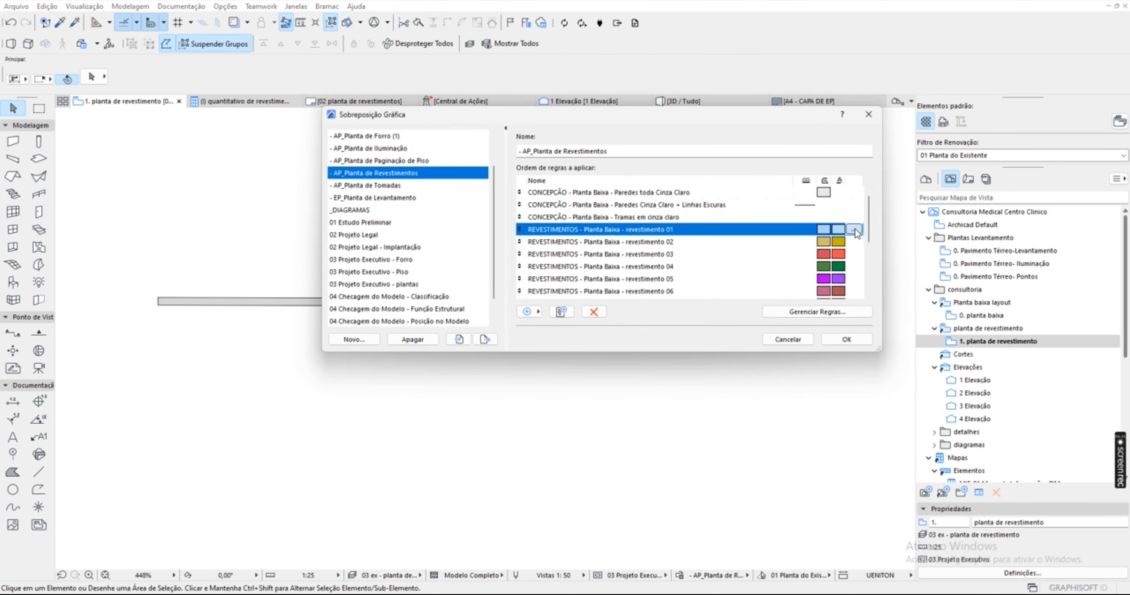
pyautogui.click(854, 229)
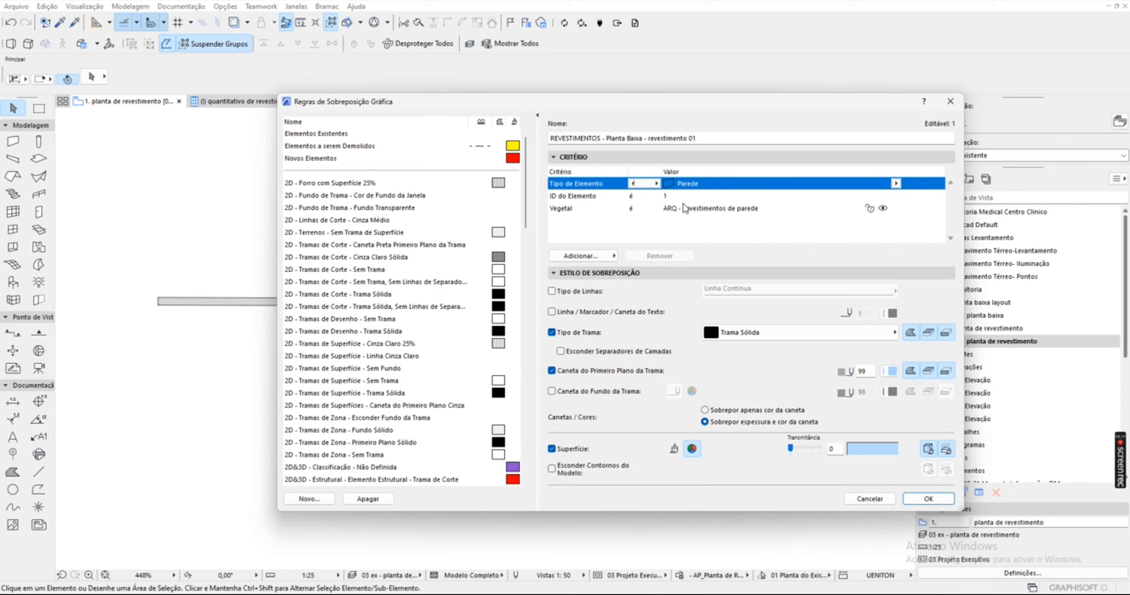
pyautogui.click(671, 198)
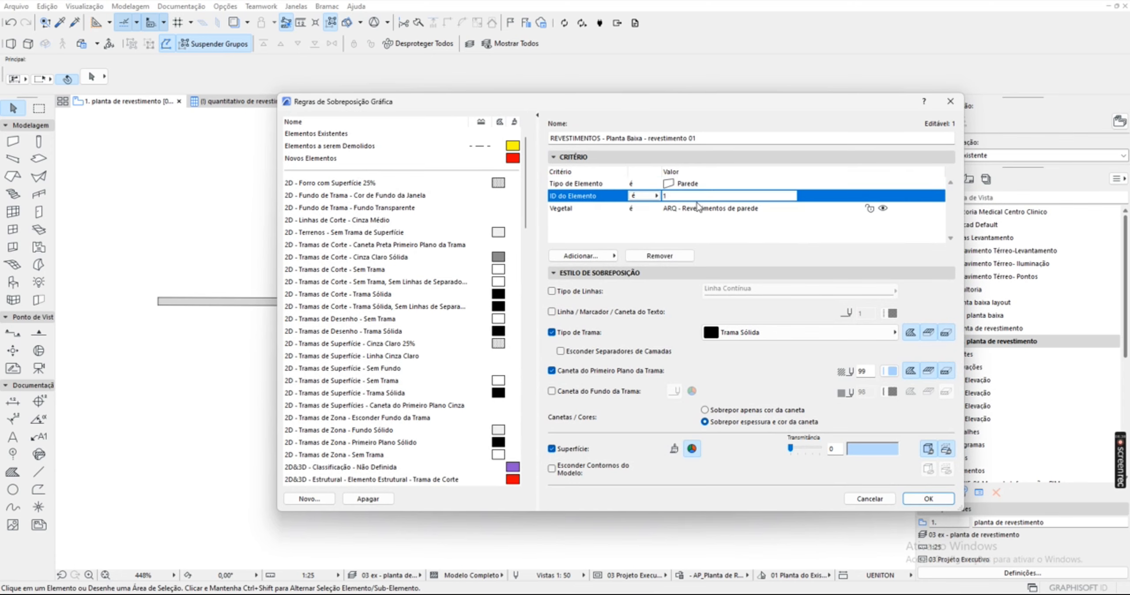
pyautogui.click(657, 196)
pyautogui.write('rev-001')
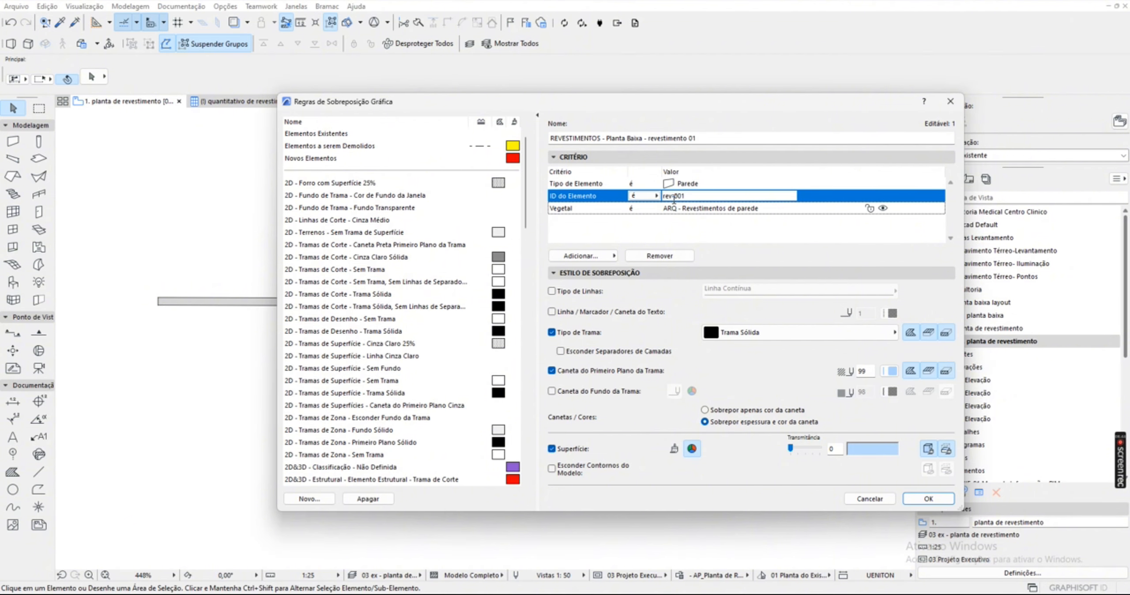
pyautogui.click(929, 499)
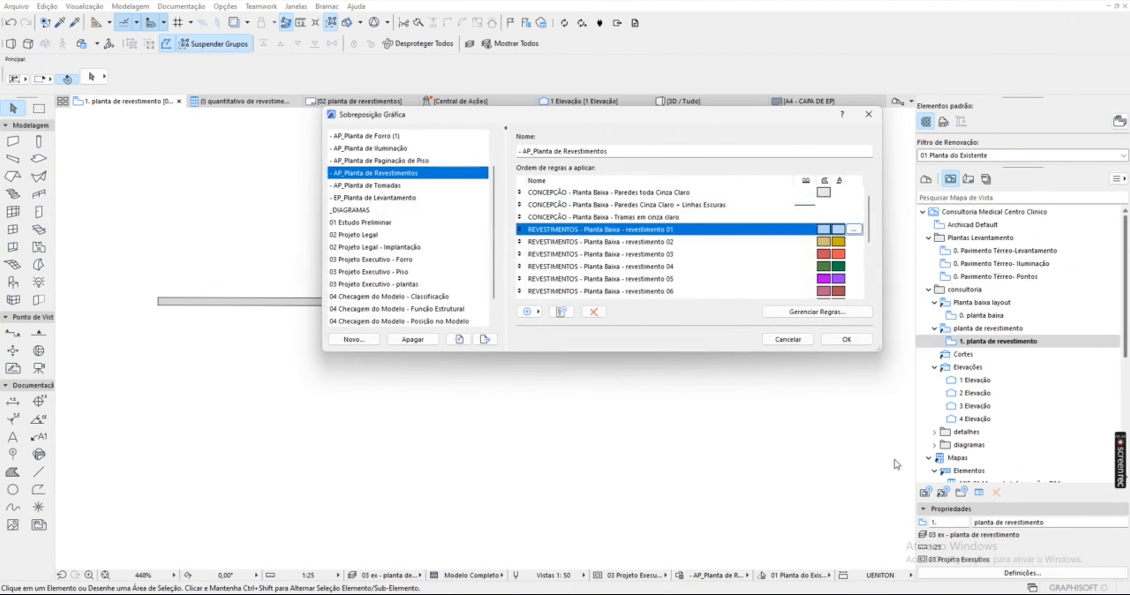
pyautogui.click(847, 340)
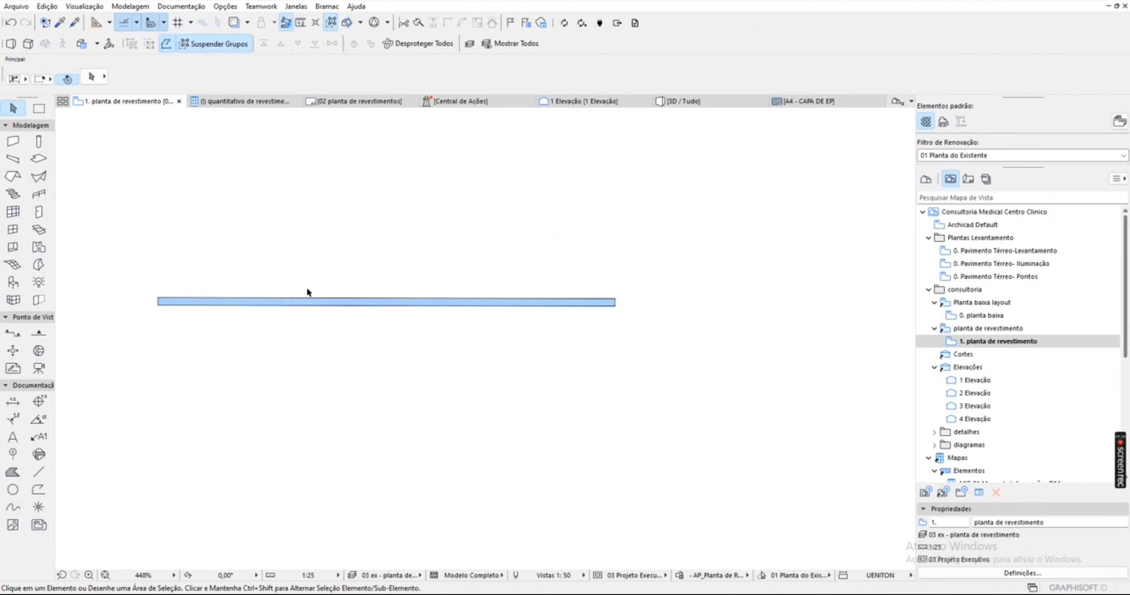
# Set the revestimento 01 rule's ID do Elemento criterion to contenha with the value 1.
pyautogui.click(269, 306)
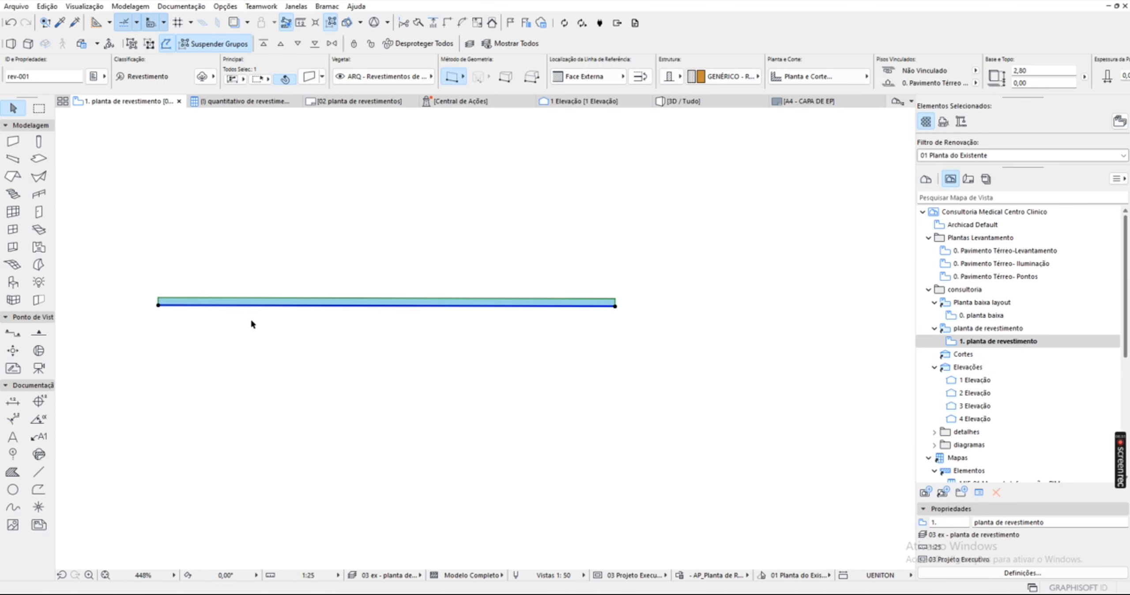
pyautogui.click(681, 576)
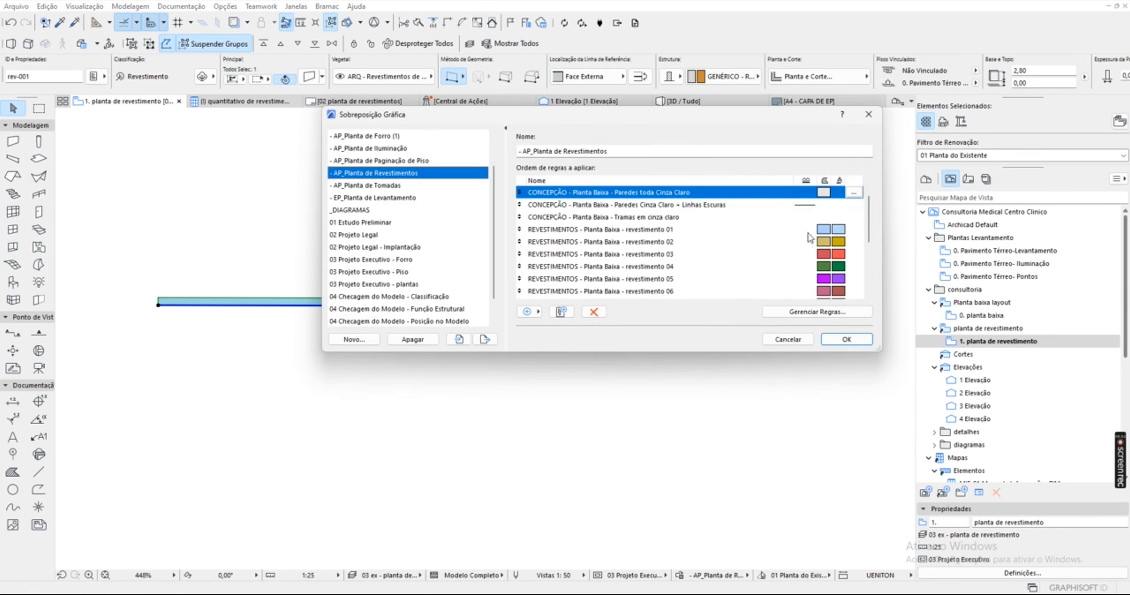
pyautogui.click(844, 230)
pyautogui.click(854, 229)
pyautogui.click(669, 196)
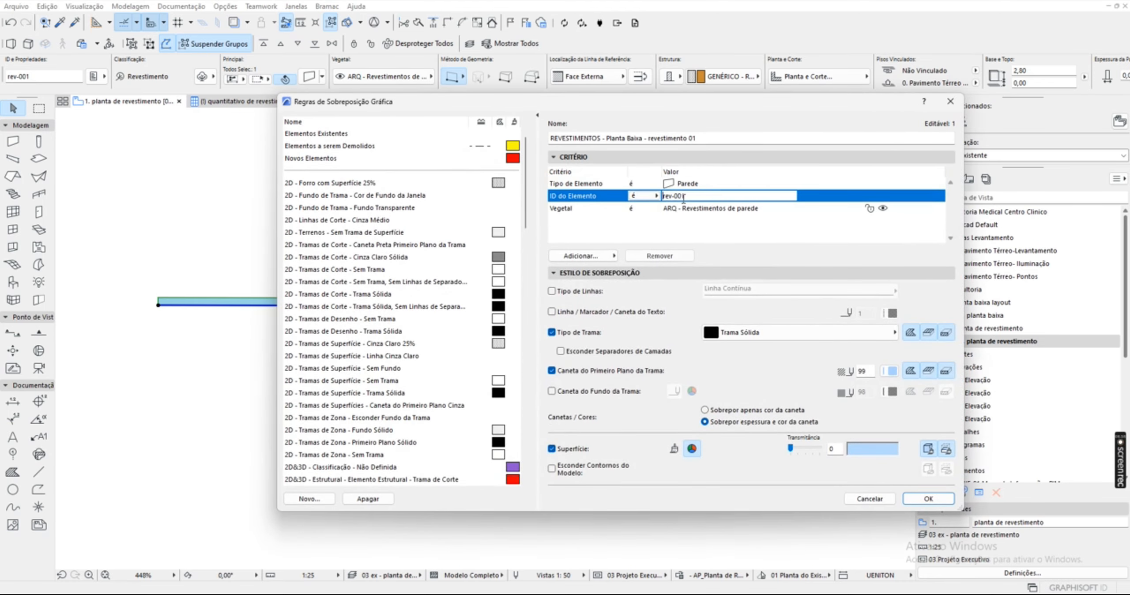
pyautogui.click(667, 196)
pyautogui.moveTo(668, 196); pyautogui.dragTo(690, 196)
pyautogui.click(684, 196)
pyautogui.moveTo(681, 196); pyautogui.dragTo(663, 196)
pyautogui.click(655, 196)
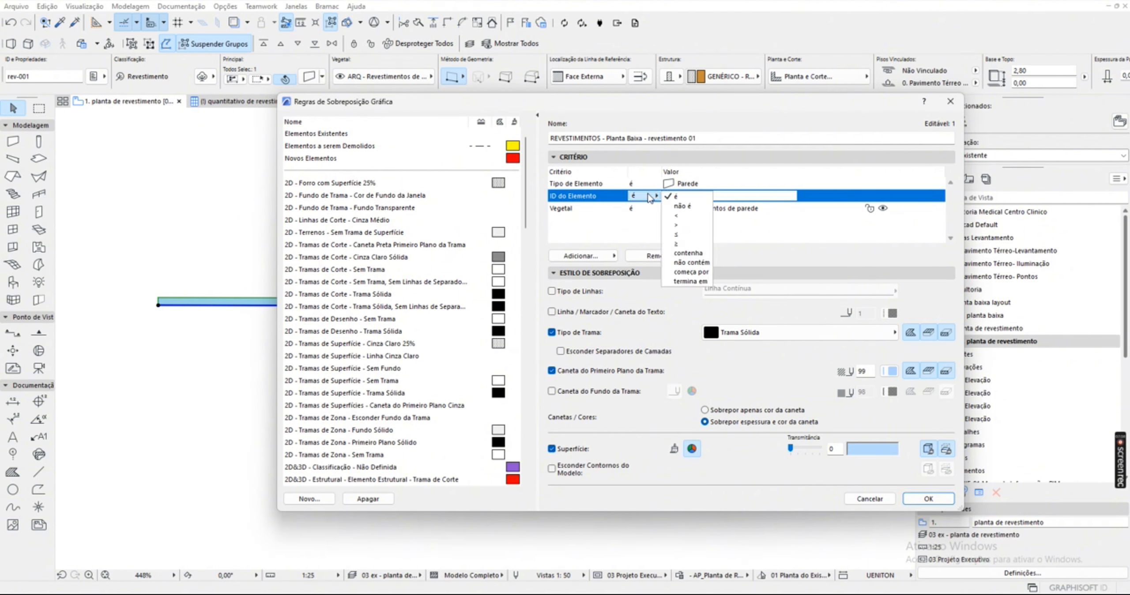
pyautogui.click(669, 257)
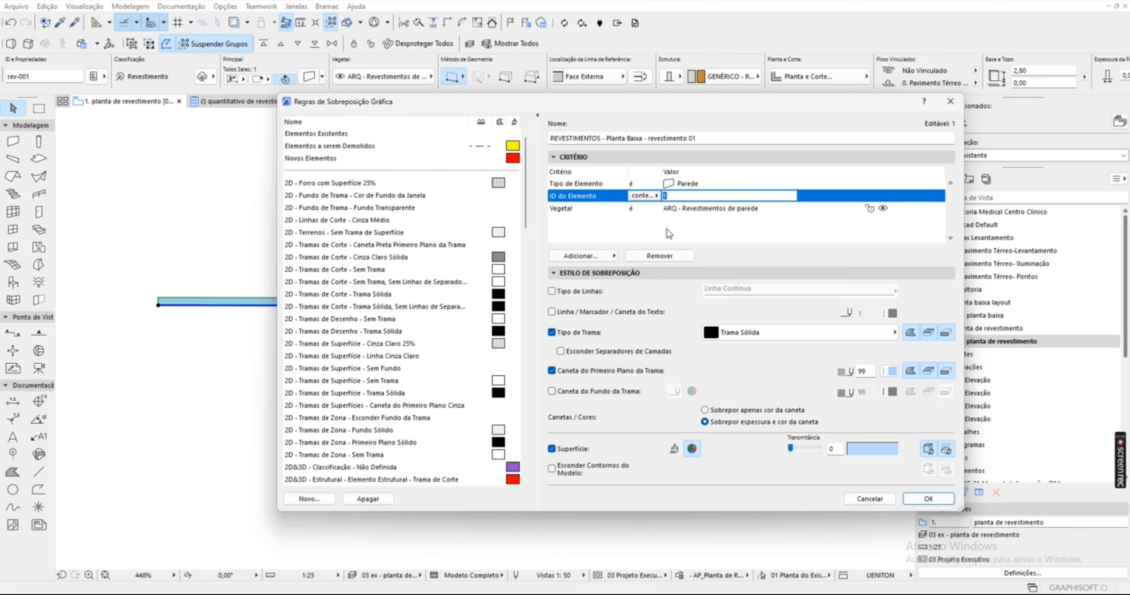
# Review the layer choices of the rule's Vegetal criterion, keeping ARQ - Revestimentos de parede.
pyautogui.click(599, 211)
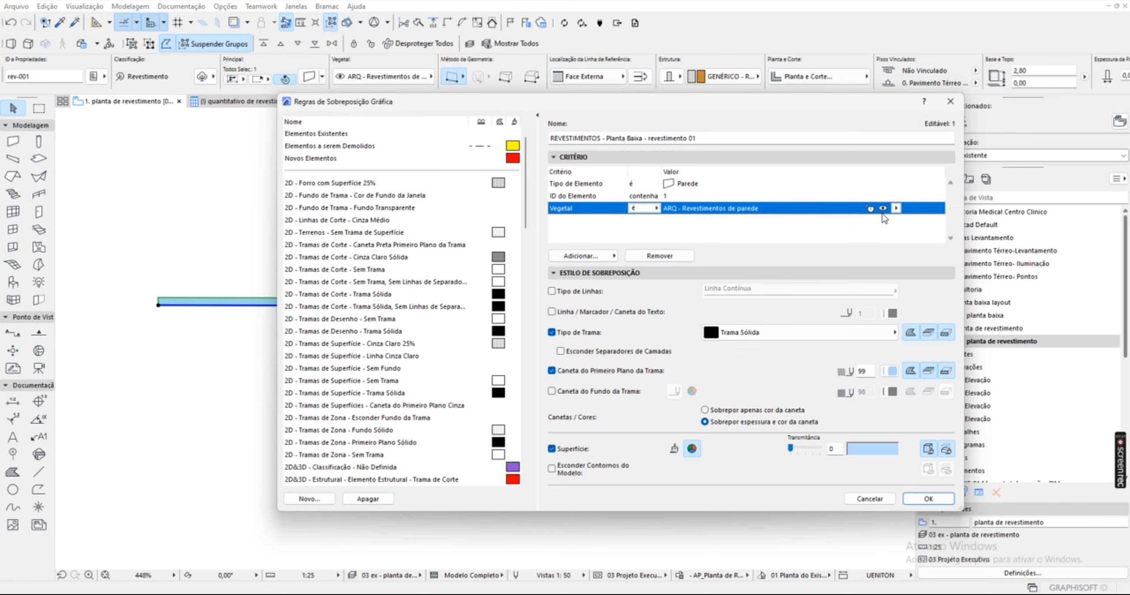
pyautogui.click(896, 208)
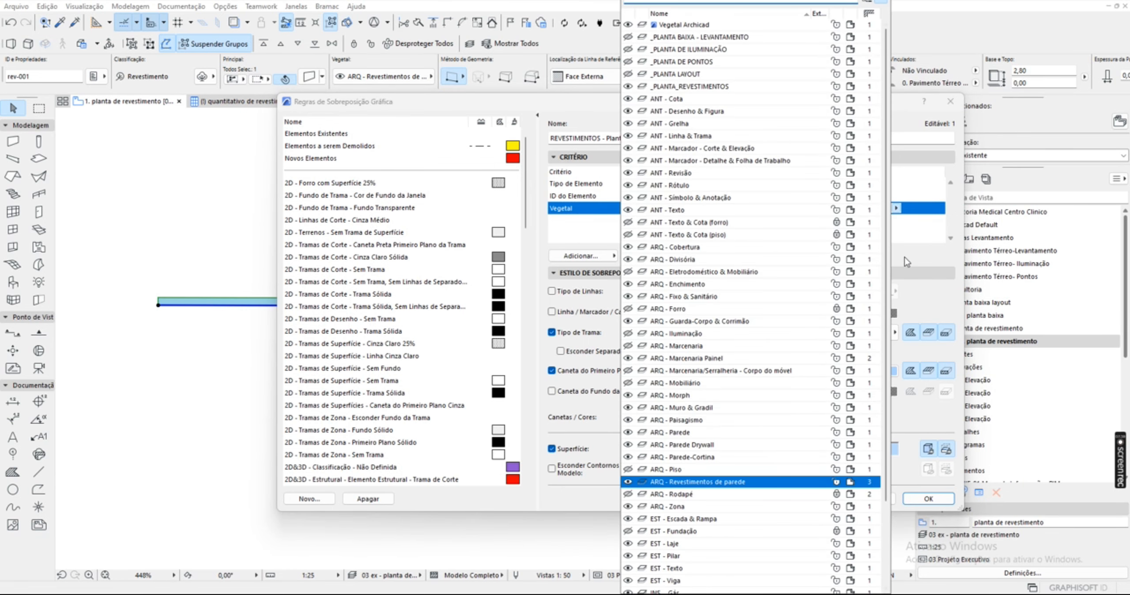
pyautogui.click(907, 239)
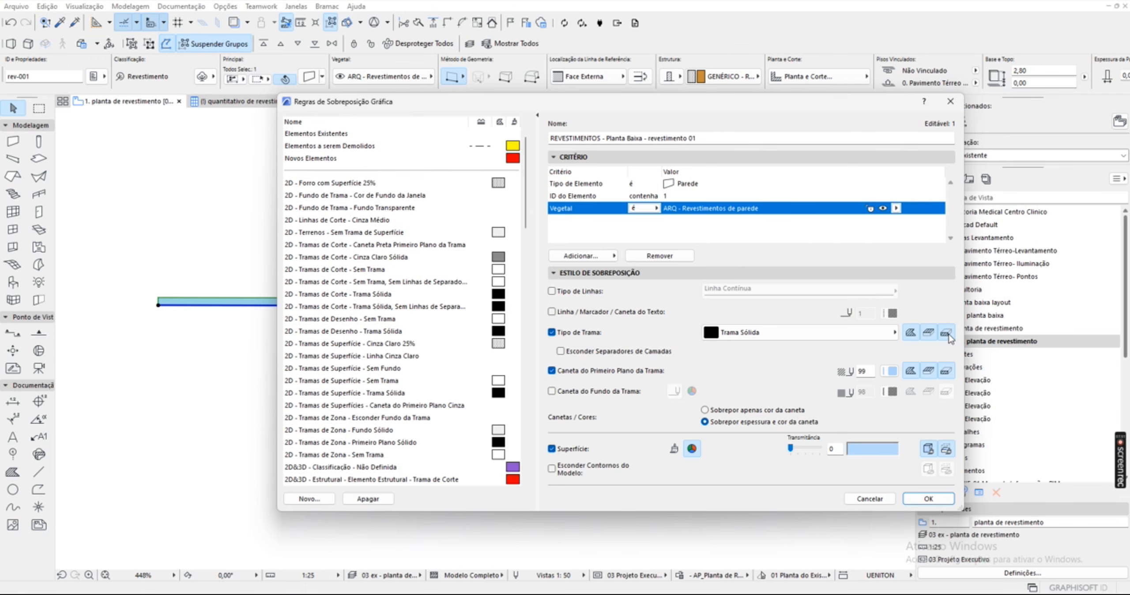
# Toggle the first two fill categories of the rule's Tipo de Trama override off and on again.
pyautogui.click(911, 332)
pyautogui.click(929, 332)
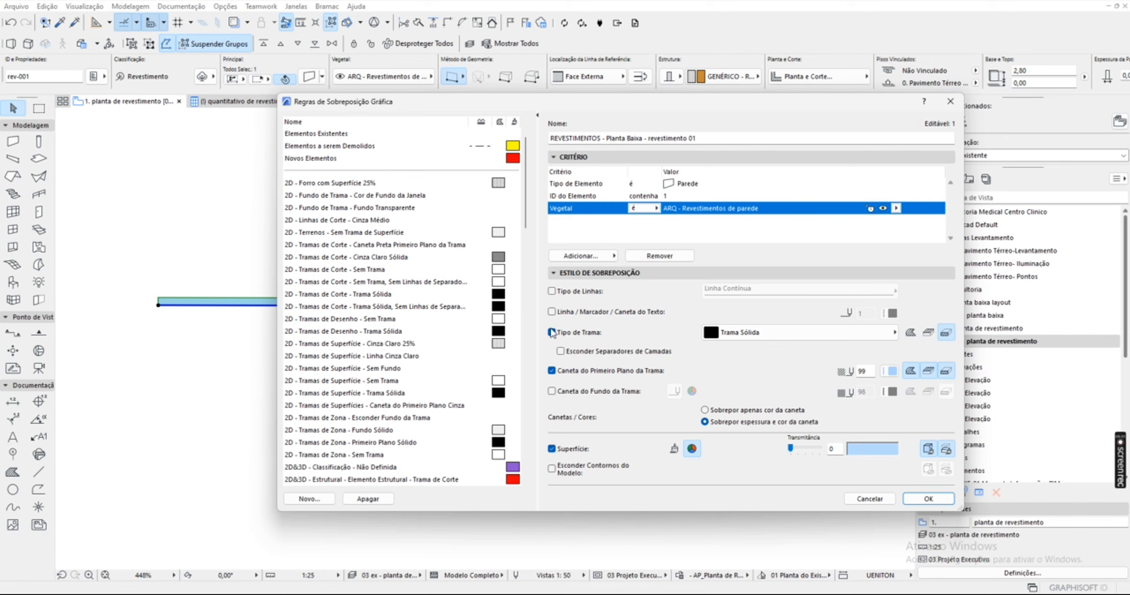
pyautogui.click(928, 334)
pyautogui.click(911, 333)
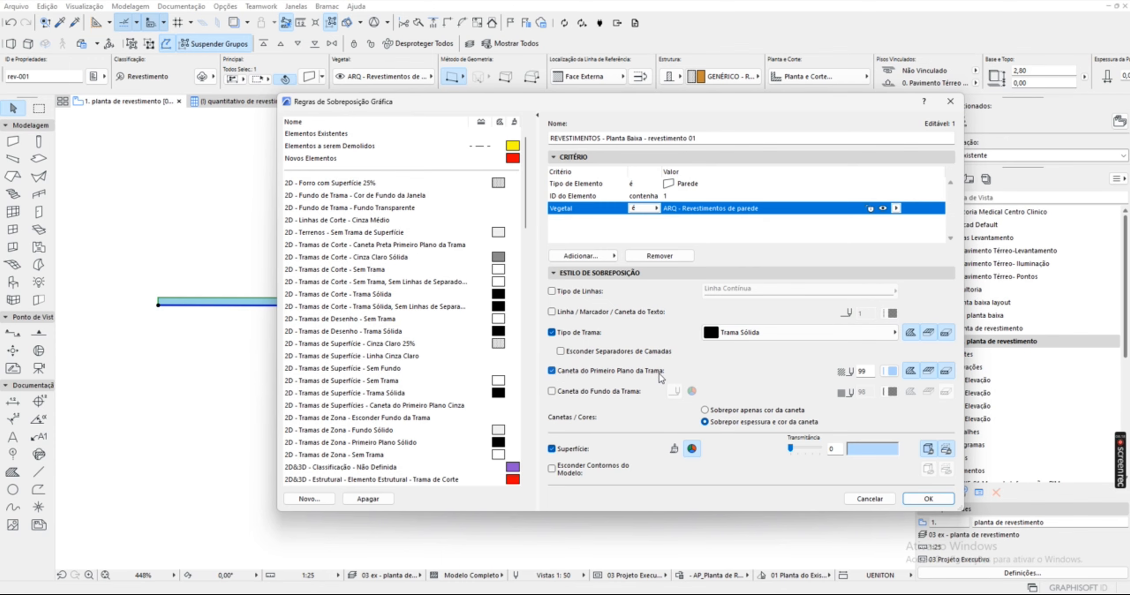
# Pick pen 99 for the rule's fill foreground and toggle its first two fill categories off and on again.
pyautogui.click(892, 372)
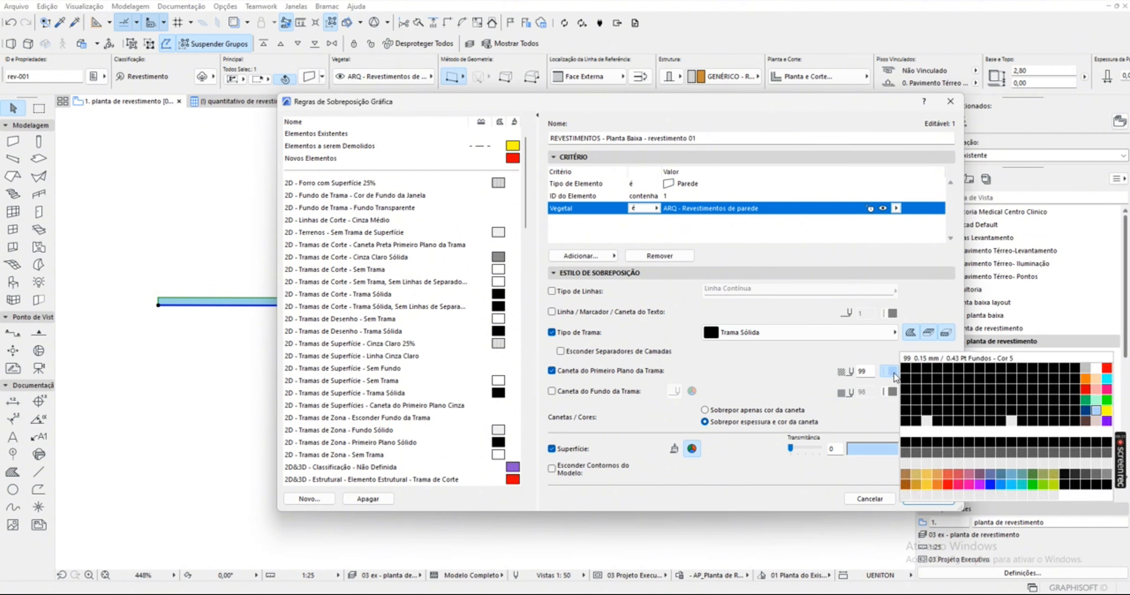
pyautogui.click(1097, 415)
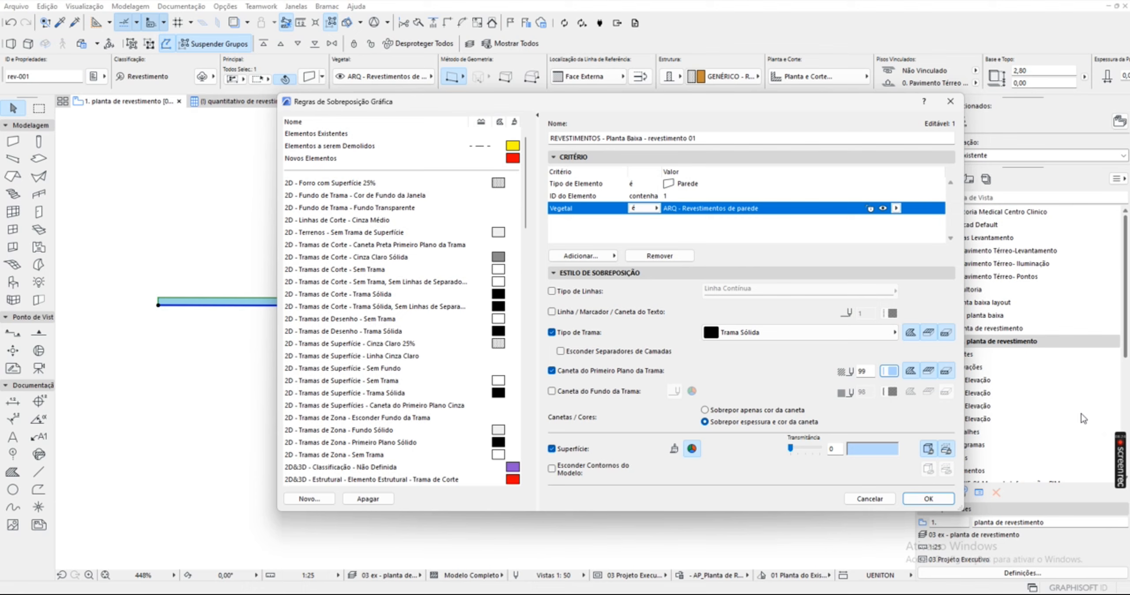
pyautogui.click(911, 371)
pyautogui.click(929, 371)
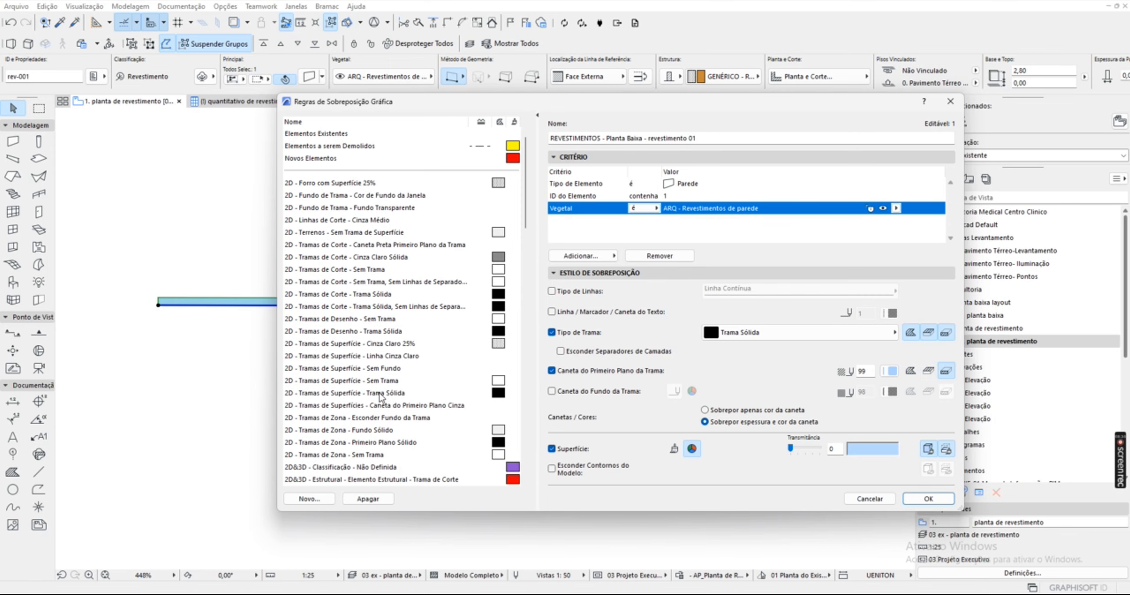
pyautogui.click(929, 373)
pyautogui.click(912, 371)
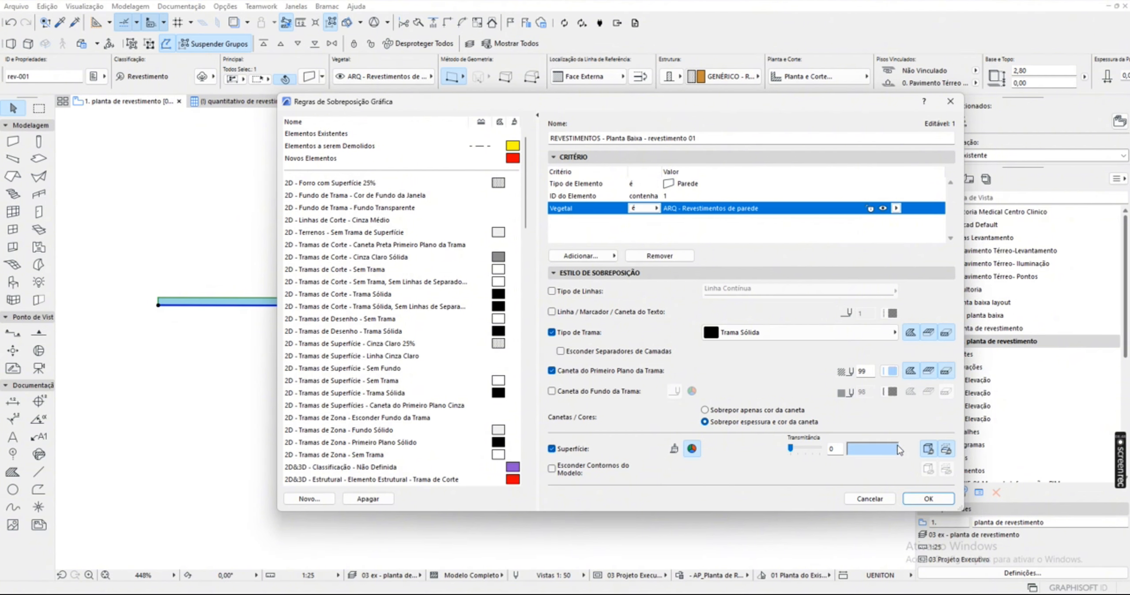
# Toggle the rule's Superfície override off and on again, and confirm the revestimento 01 rule.
pyautogui.click(552, 449)
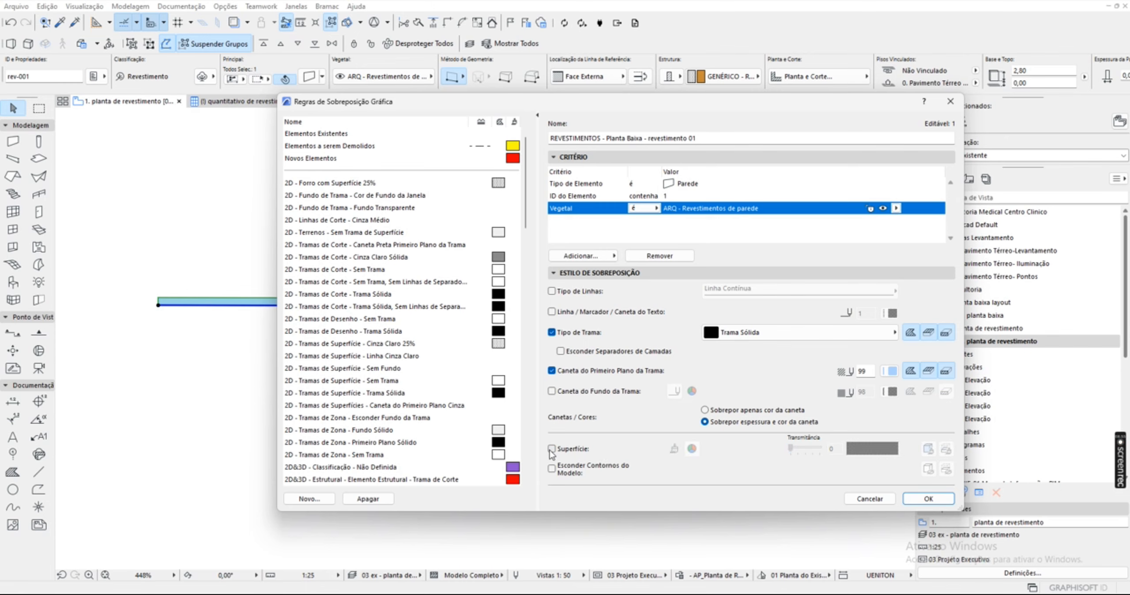
pyautogui.click(552, 449)
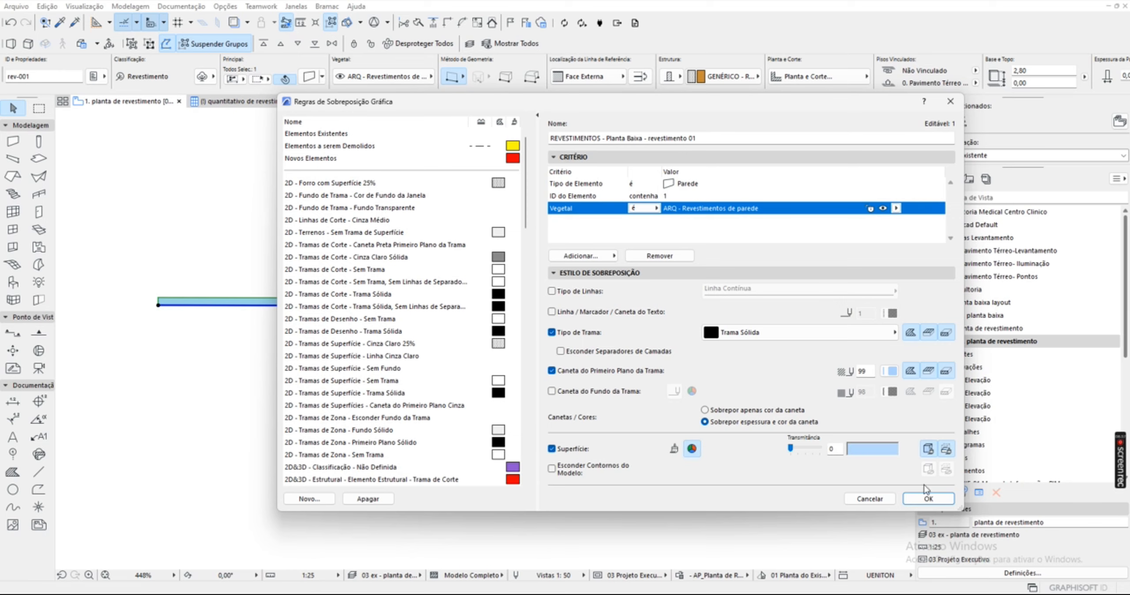
pyautogui.click(929, 499)
# Select the label describing the cimento queimado bege (avelã) paint beside the wall's blue covering.
pyautogui.scroll(-1, 327, 304)
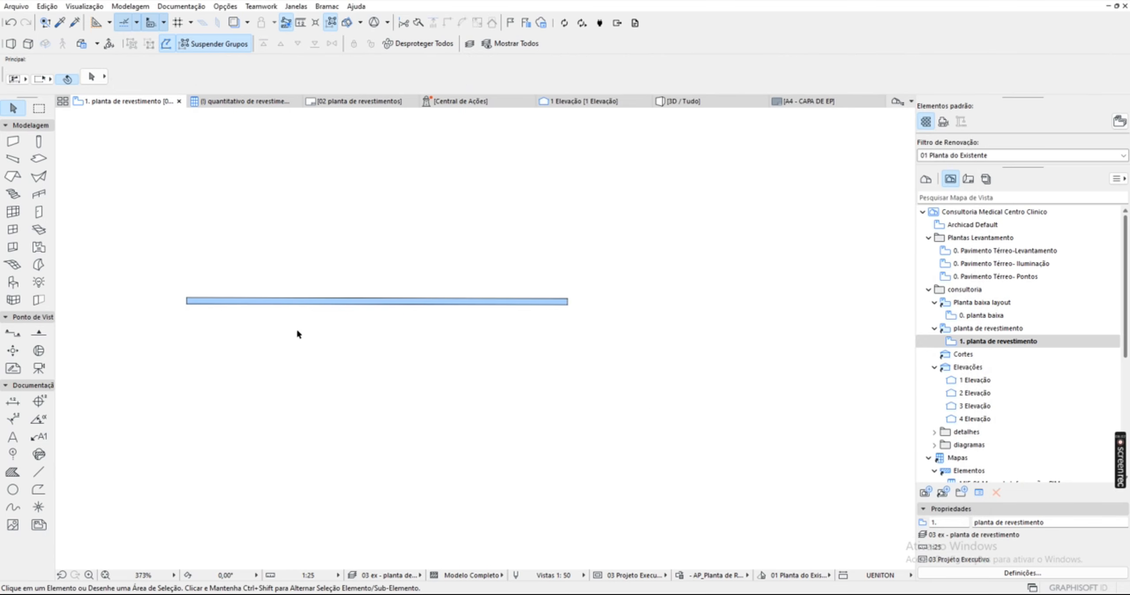
pyautogui.scroll(-2, 296, 326)
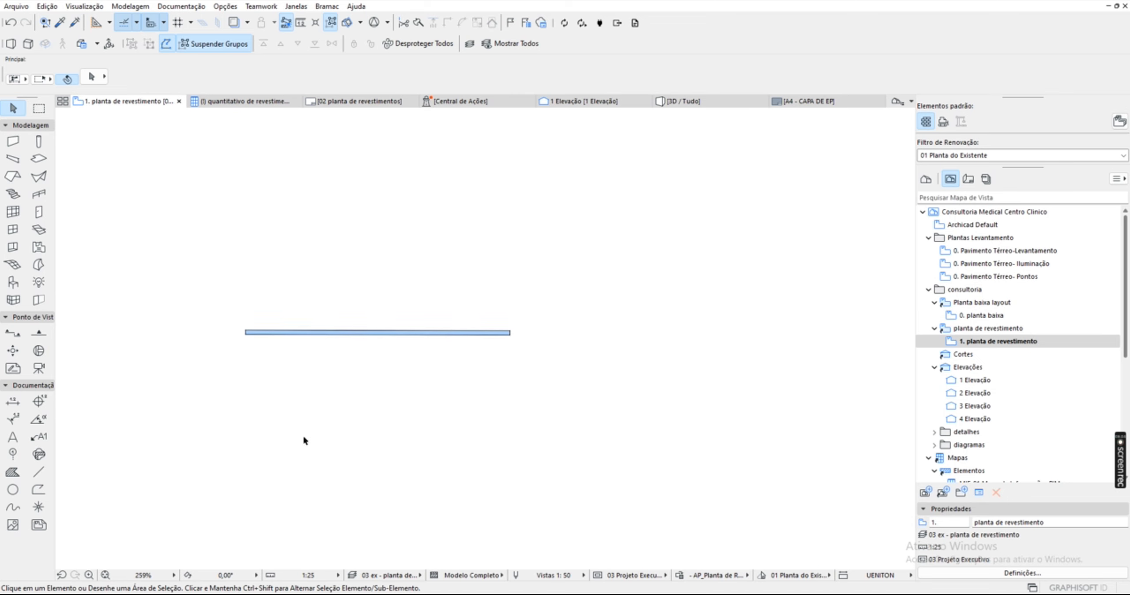
pyautogui.scroll(-3, 259, 437)
pyautogui.scroll(5, 506, 410)
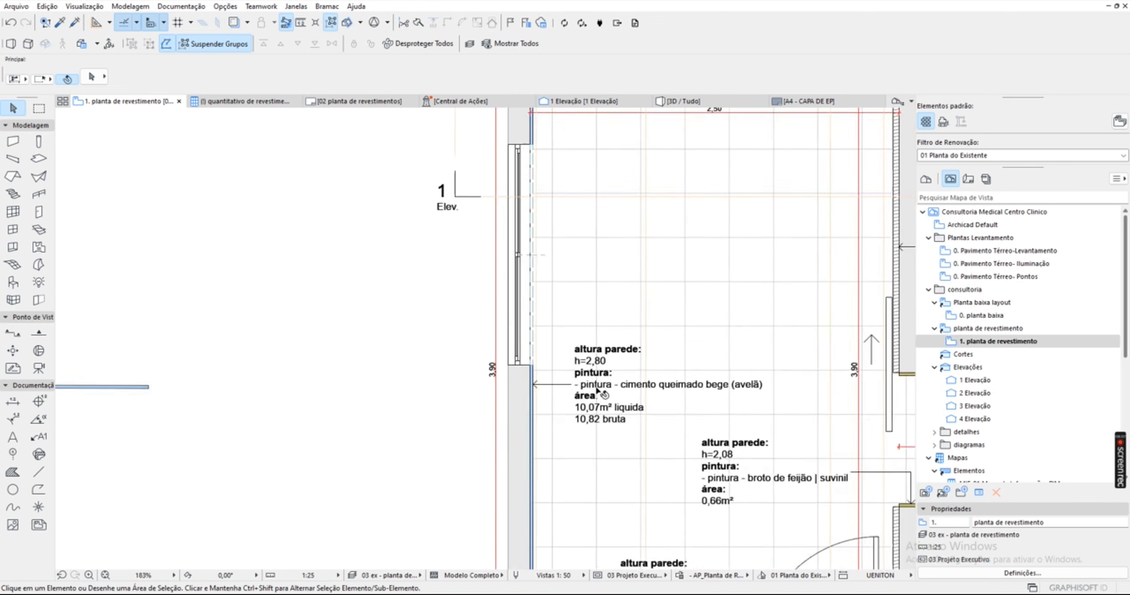
pyautogui.click(584, 383)
pyautogui.click(521, 379)
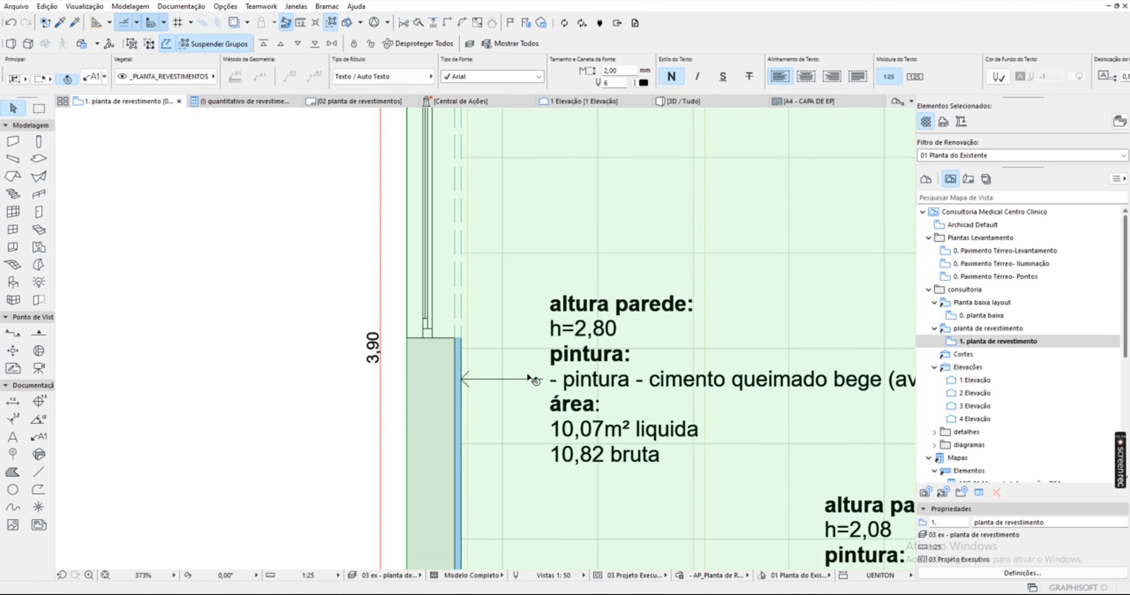
# Place an unattached label with the cimento queimado bege (avelã) label's settings in the empty area above the sample covering wall.
pyautogui.press('Escape')
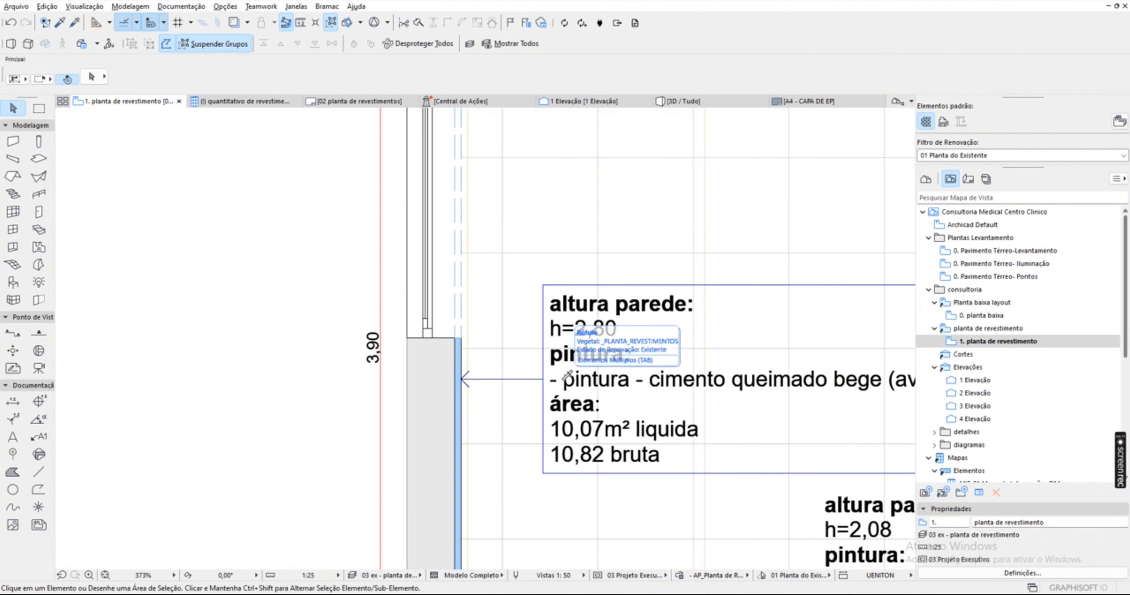
pyautogui.keyDown('alt'); pyautogui.click(567, 383); pyautogui.keyUp('alt')
pyautogui.scroll(-5, 566, 383)
pyautogui.moveTo(274, 327); pyautogui.dragTo(655, 333, button='middle')
pyautogui.click(538, 279)
pyautogui.scroll(2, 609, 275)
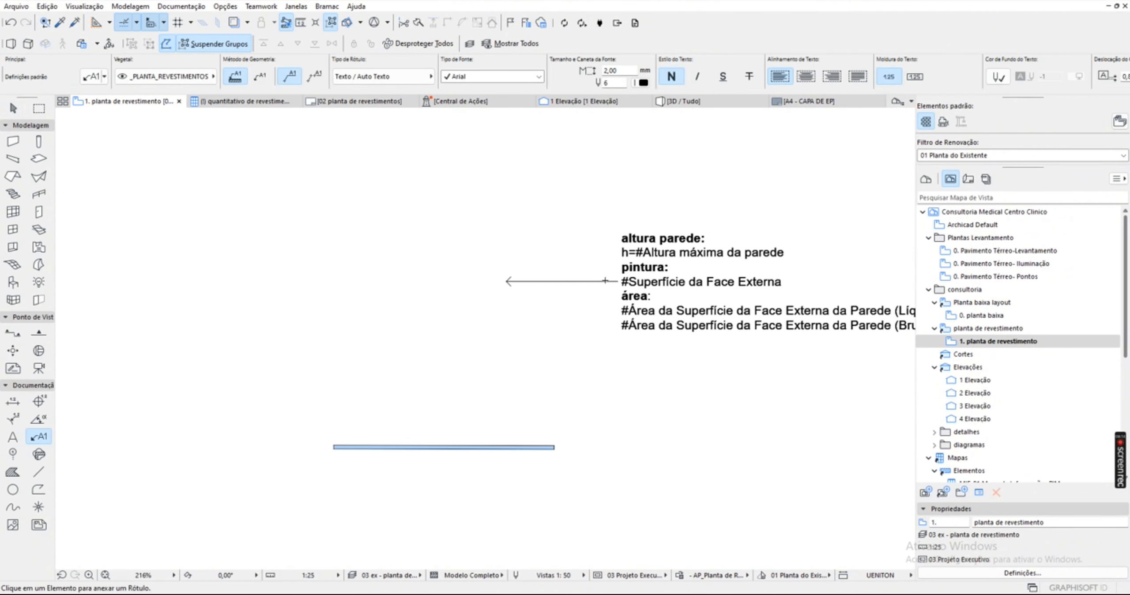
# Shorten the unattached label's leader by moving its nodes closer to the arrowhead.
pyautogui.press('Escape')
pyautogui.click(572, 282)
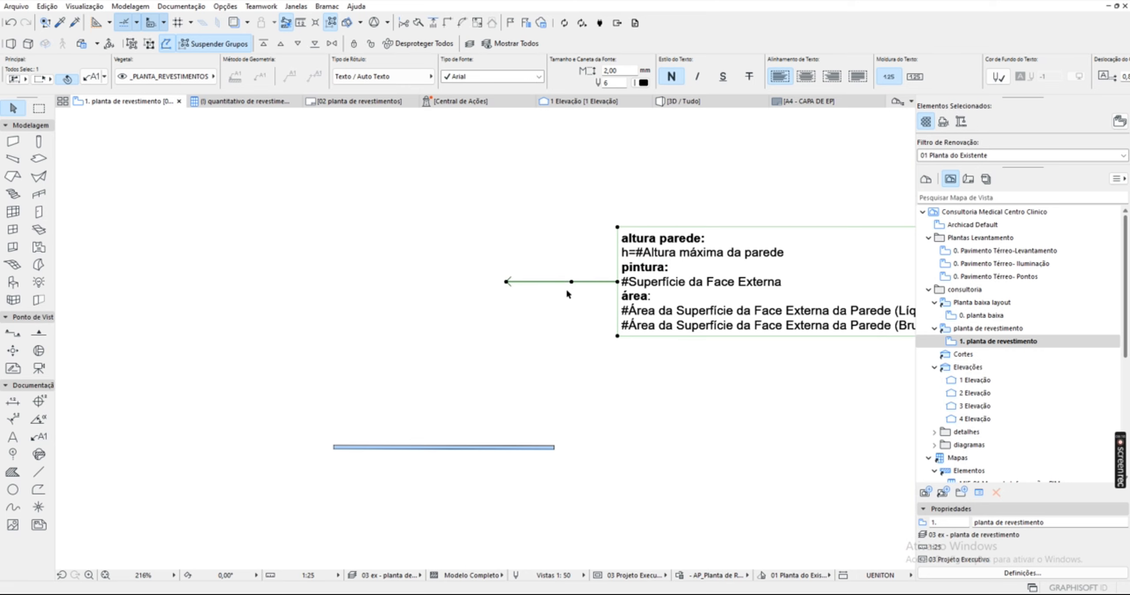
pyautogui.click(572, 281)
pyautogui.click(519, 281)
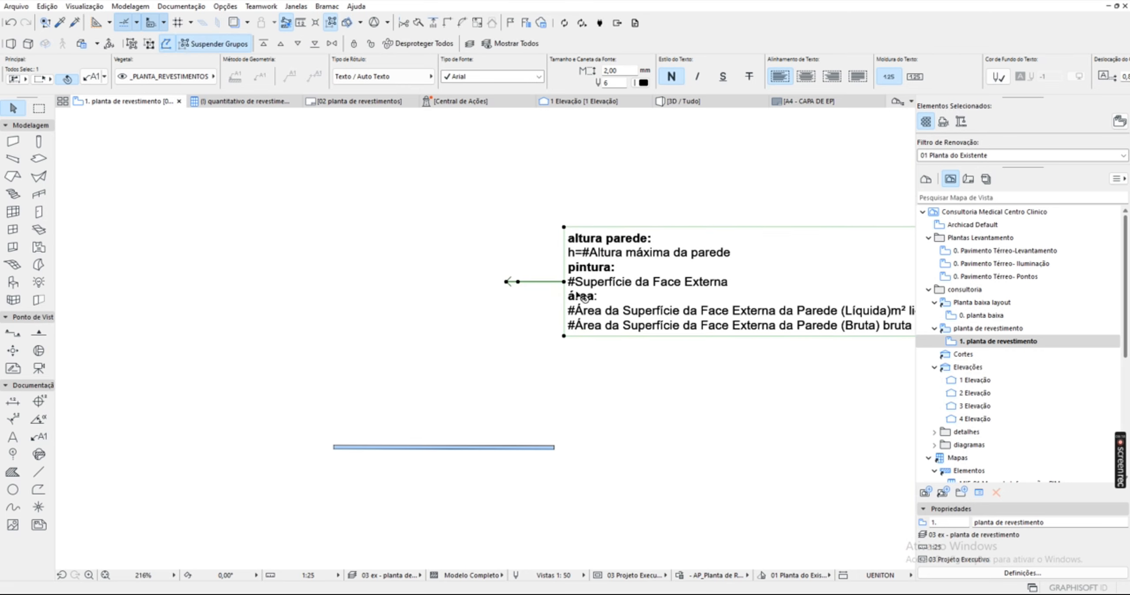
pyautogui.click(564, 283)
pyautogui.click(535, 282)
pyautogui.scroll(1, 522, 303)
pyautogui.moveTo(522, 298); pyautogui.dragTo(499, 332, button='middle')
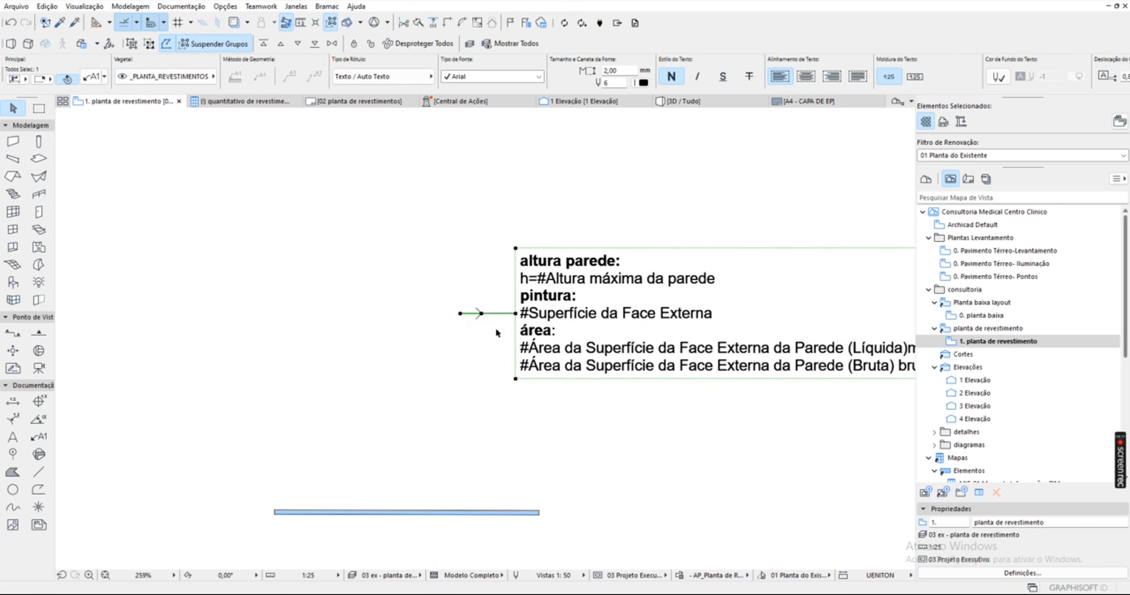
# Move the unattached label up and to the left in the empty area above the sample covering wall, and deselect it.
pyautogui.hotkey('ctrl', 'd')
pyautogui.click(481, 313)
pyautogui.click(308, 229)
pyautogui.scroll(-1, 366, 293)
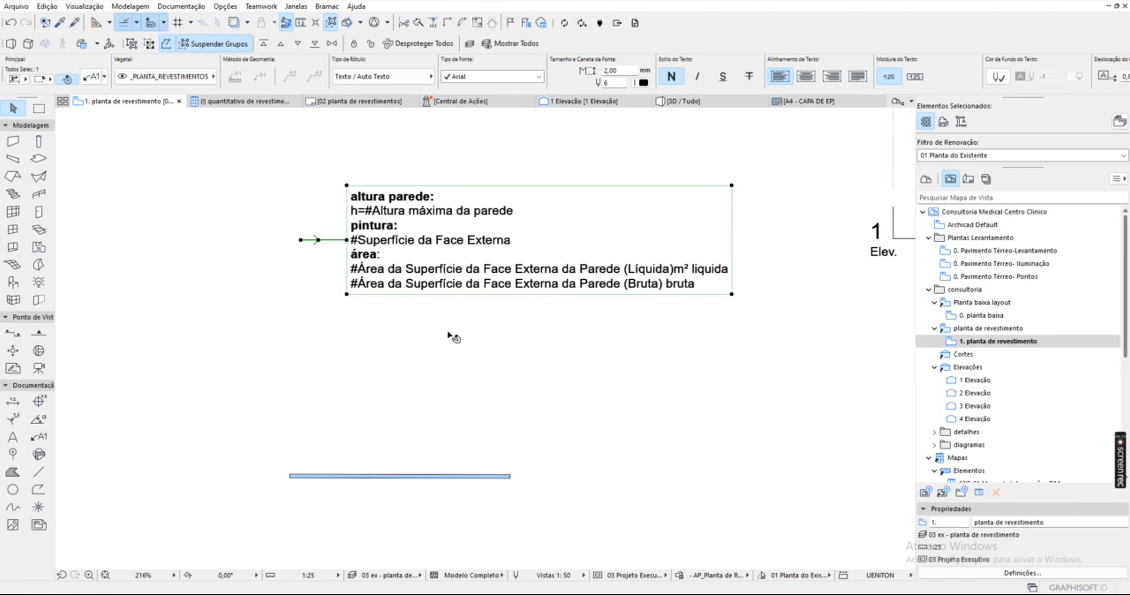
pyautogui.click(545, 330)
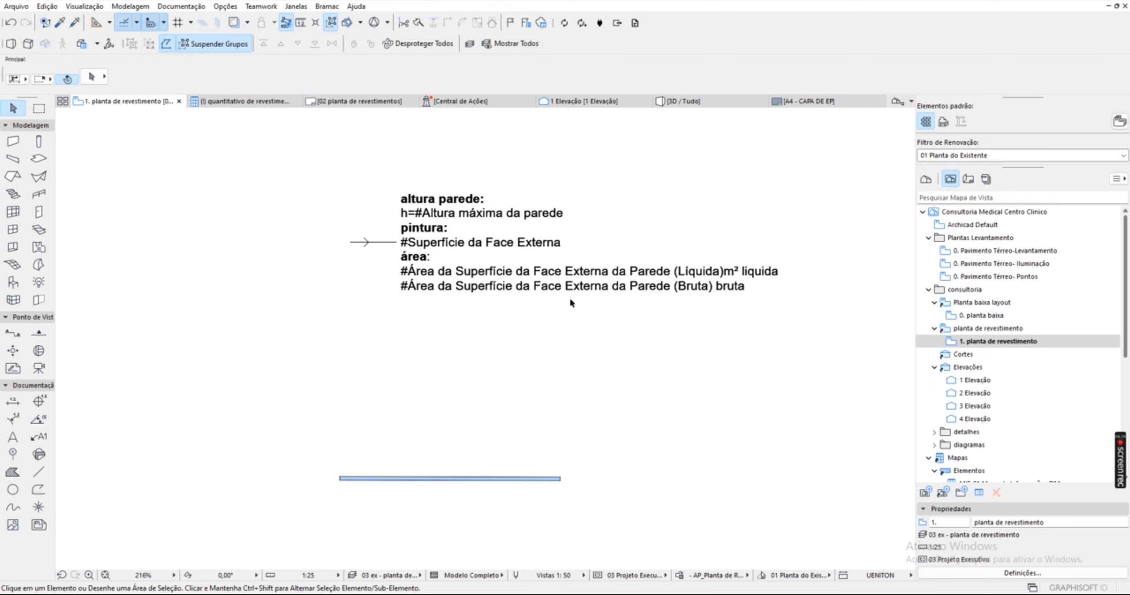
# Compare the cimento queimado label on the room's wall with the autotext fields in the unattached label.
pyautogui.scroll(-3, 578, 305)
pyautogui.scroll(3, 835, 415)
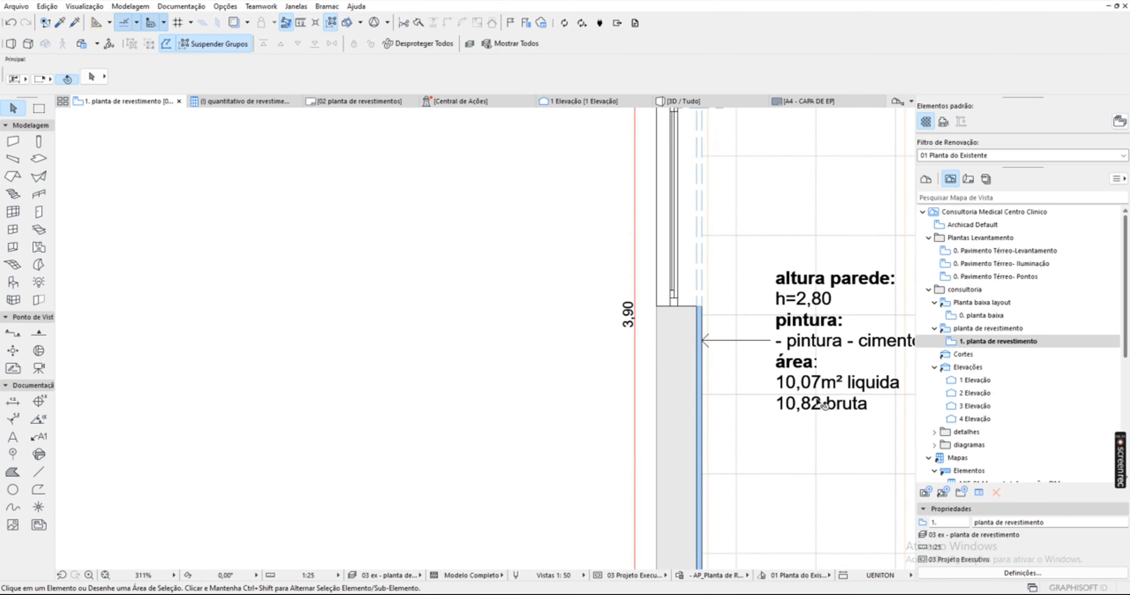
pyautogui.scroll(-2, 835, 413)
pyautogui.scroll(4, 761, 378)
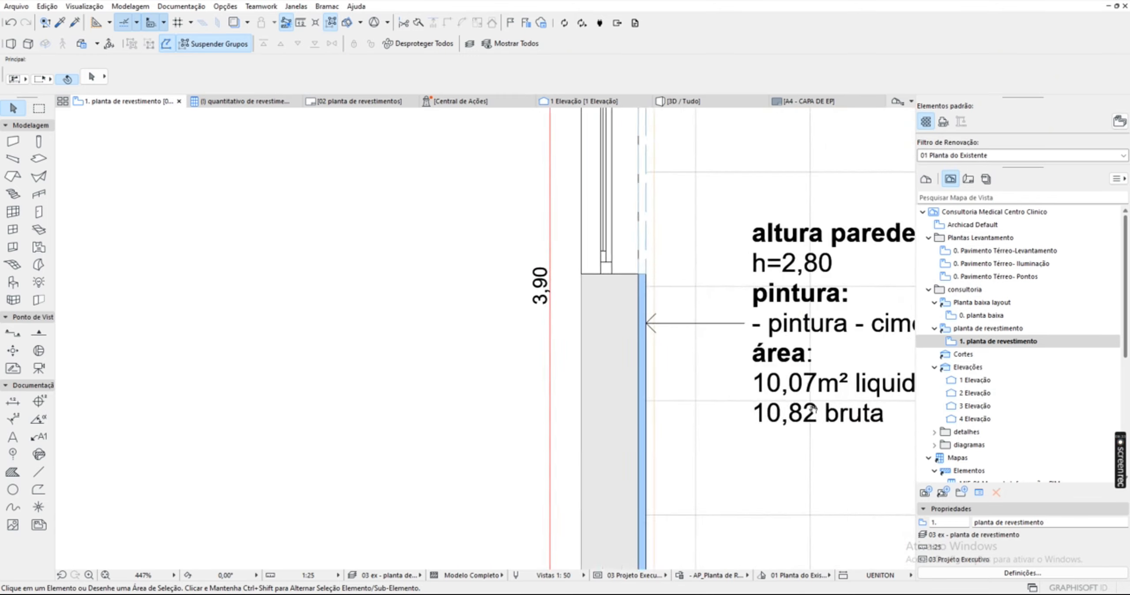
pyautogui.scroll(-4, 700, 379)
pyautogui.moveTo(574, 349); pyautogui.dragTo(833, 385, button='middle')
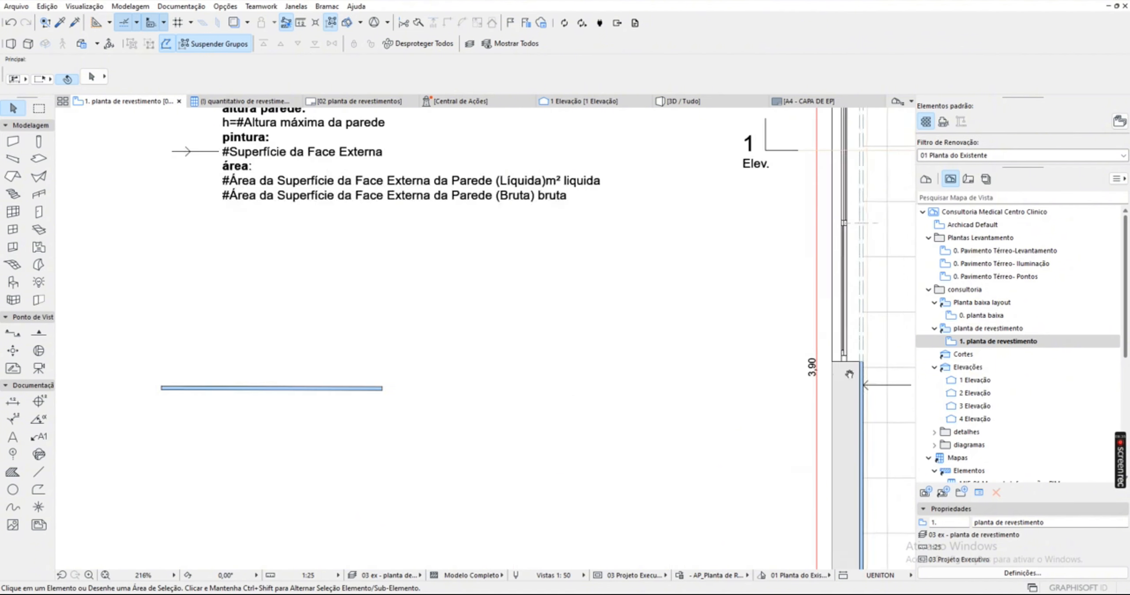
pyautogui.moveTo(375, 256); pyautogui.dragTo(579, 369, button='middle')
pyautogui.scroll(4, 516, 302)
pyautogui.scroll(-3, 495, 205)
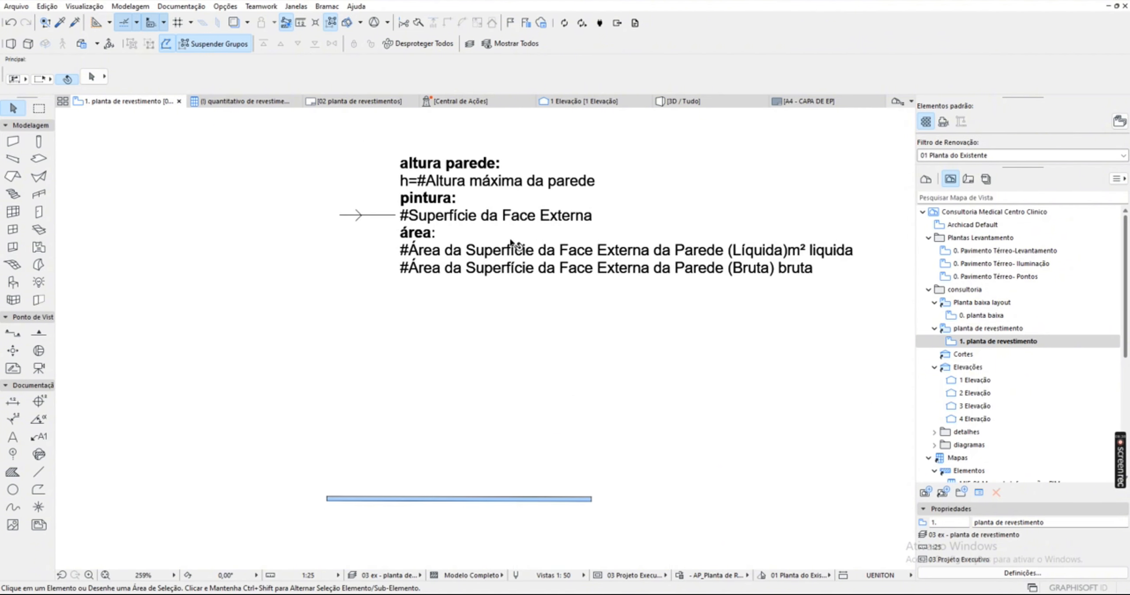
pyautogui.moveTo(482, 303); pyautogui.dragTo(457, 352, button='middle')
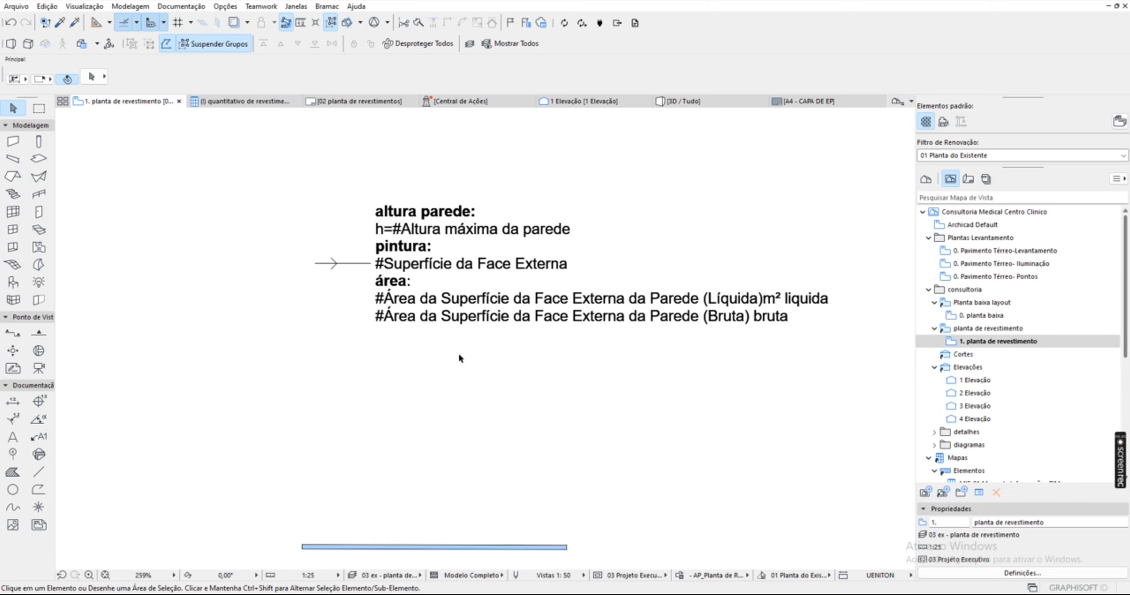
pyautogui.scroll(4, 399, 234)
pyautogui.scroll(-4, 506, 188)
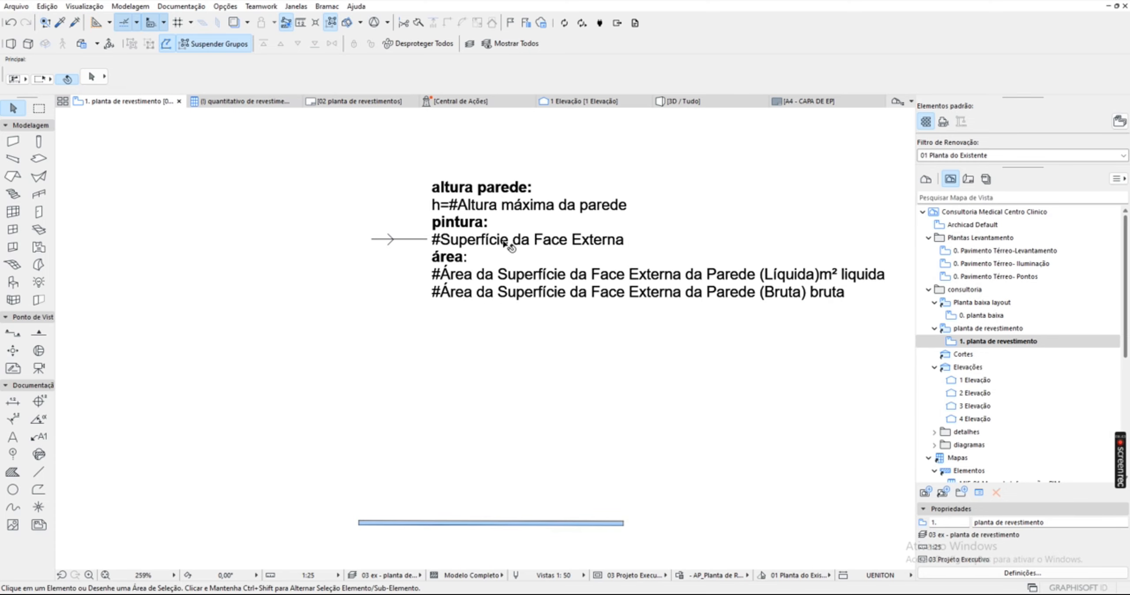
pyautogui.scroll(3, 493, 198)
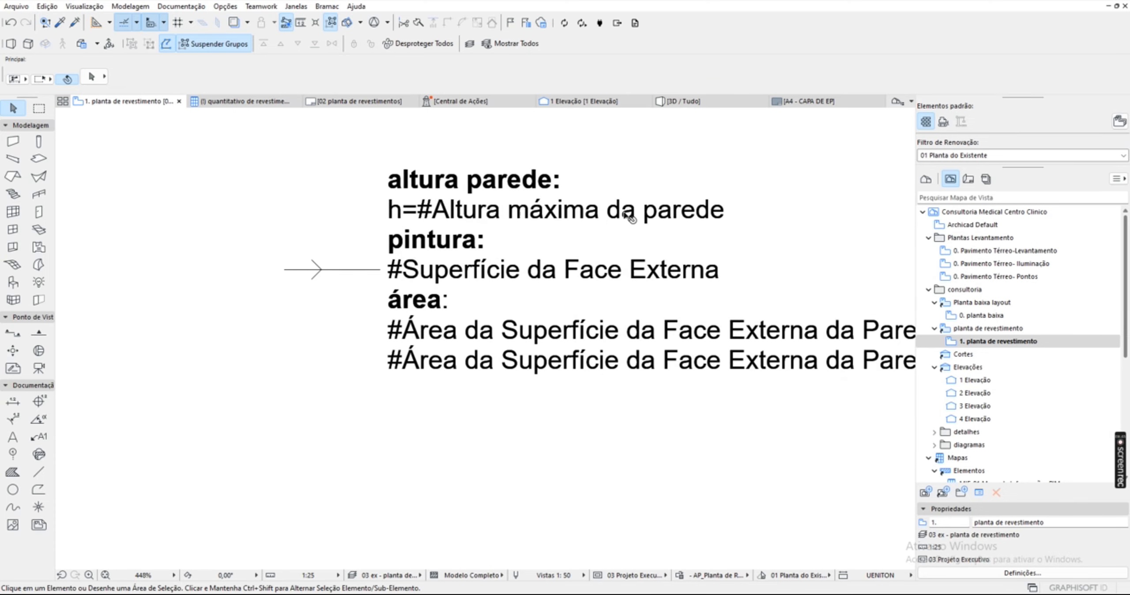
# Open the unattached label's text and inspect the Altura máxima da parede field among the Parede autotexts.
pyautogui.click(438, 212)
pyautogui.doubleClick(438, 213)
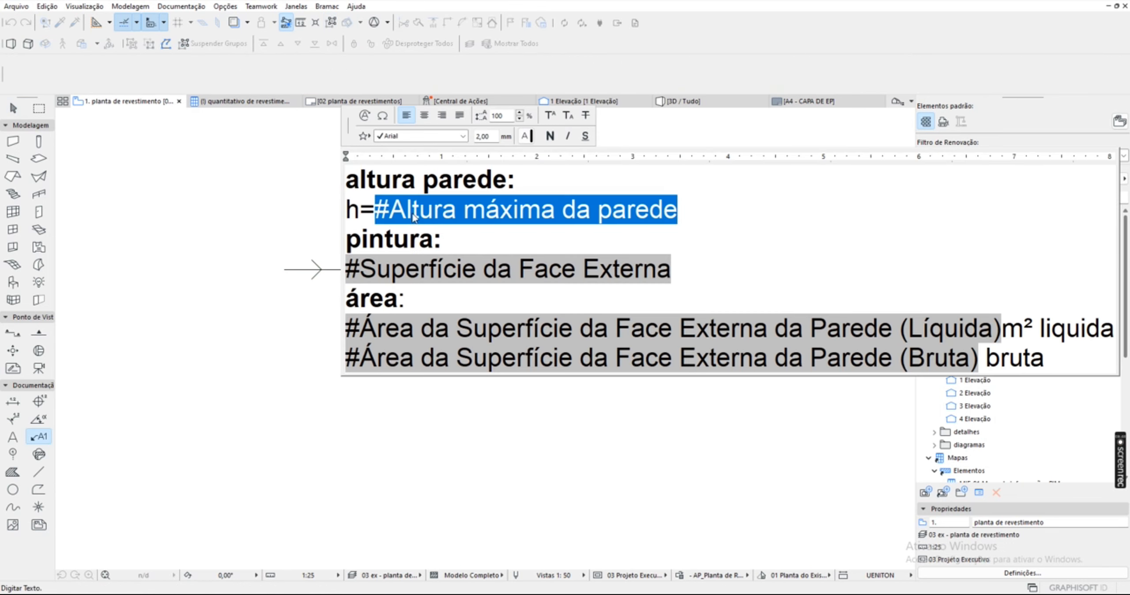
pyautogui.click(365, 116)
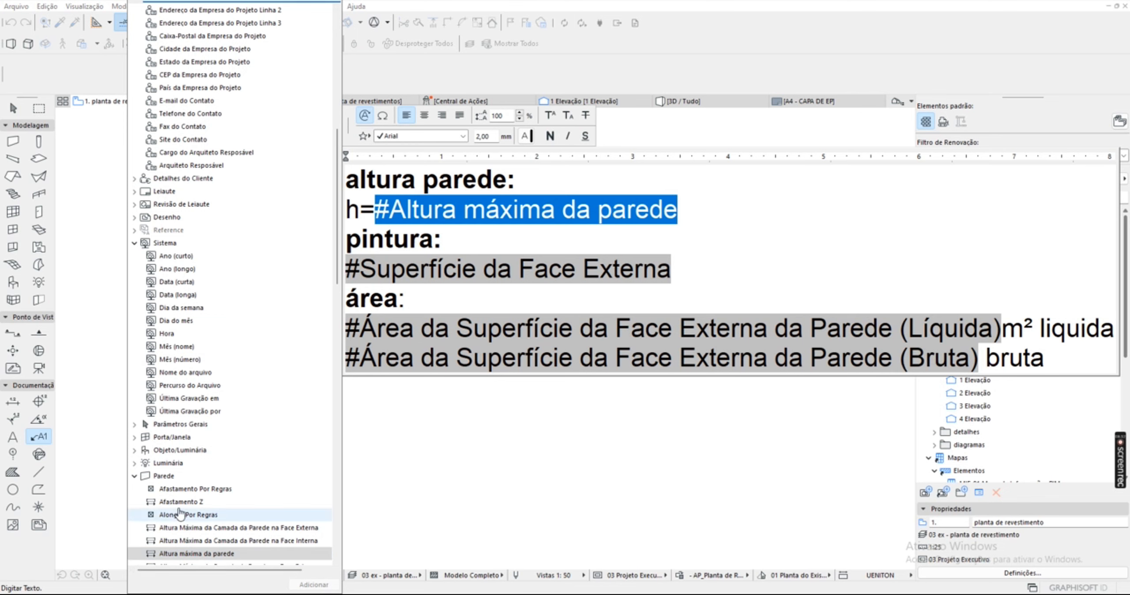
pyautogui.click(528, 474)
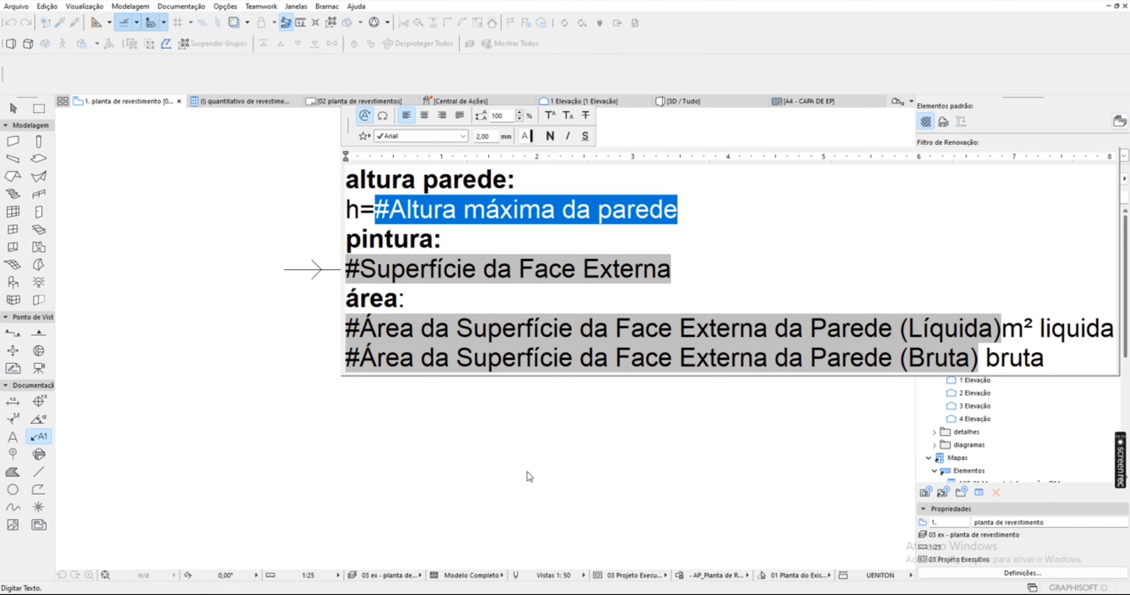
pyautogui.click(528, 473)
# Reopen the unattached label's text and highlight the fixed heading "pintura:".
pyautogui.doubleClick(446, 251)
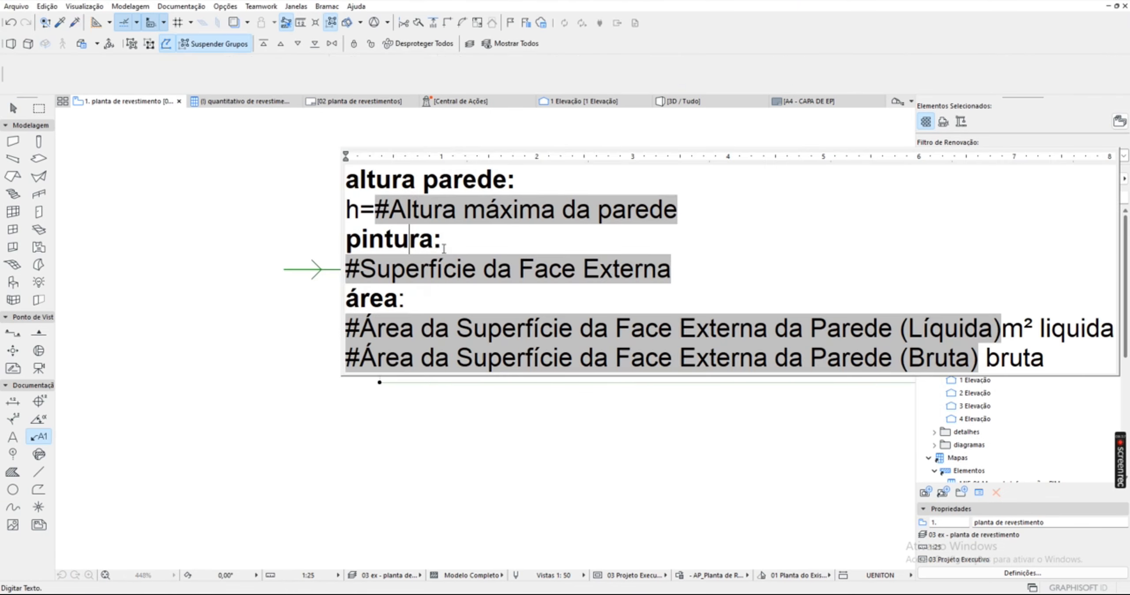
pyautogui.moveTo(347, 239); pyautogui.dragTo(444, 247)
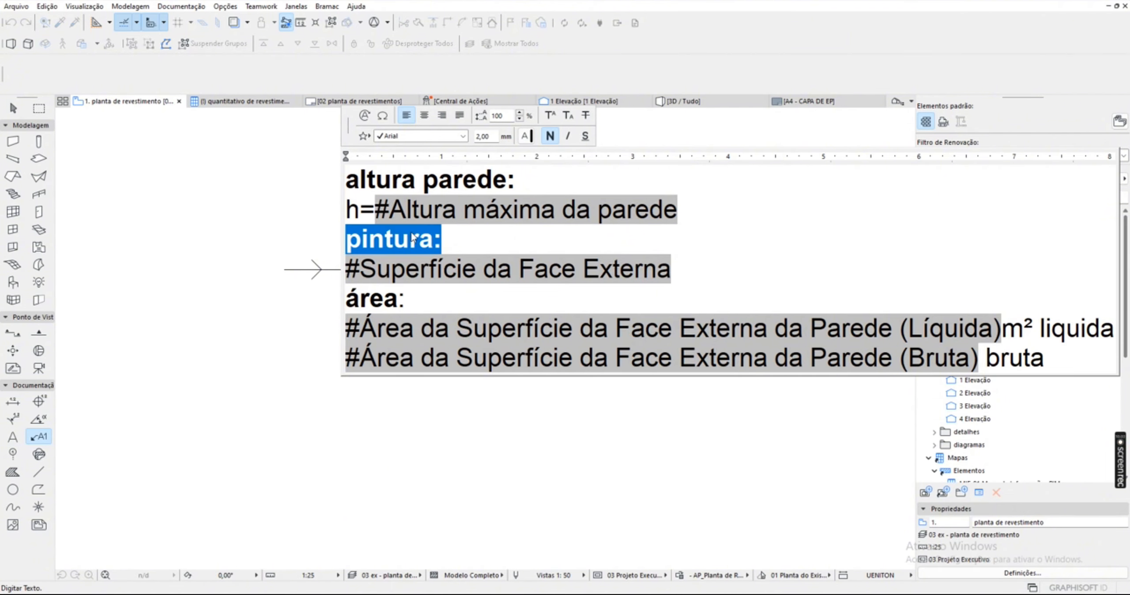
pyautogui.hotkey('shift', 'Left')
pyautogui.click(466, 247)
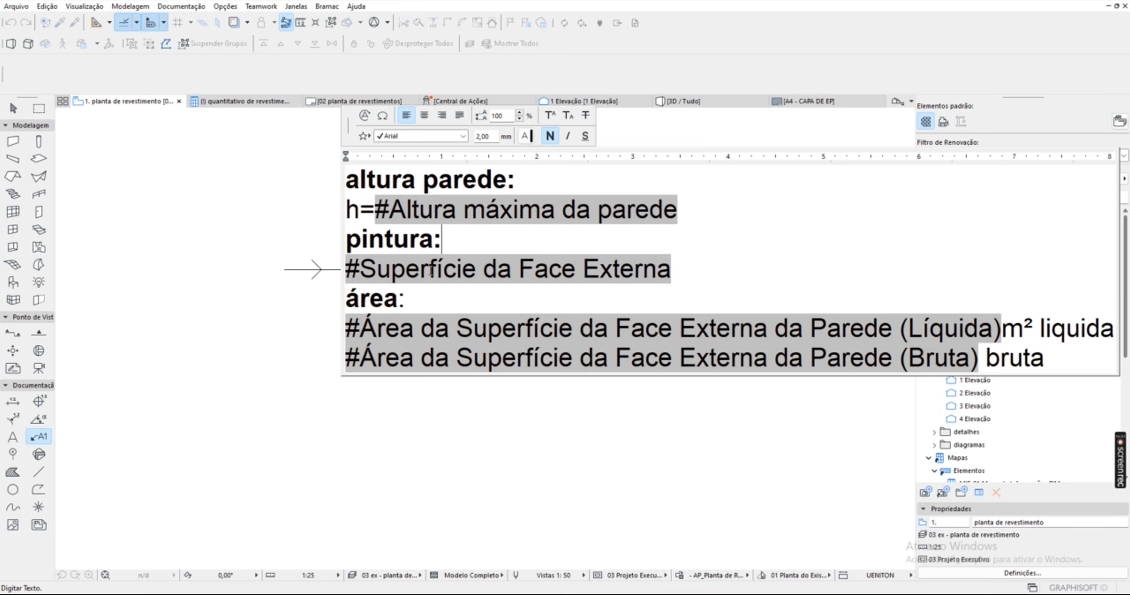
# Inspect the label's Superfície da Face Externa field among the Parede autotexts, and close the text without changes.
pyautogui.click(431, 273)
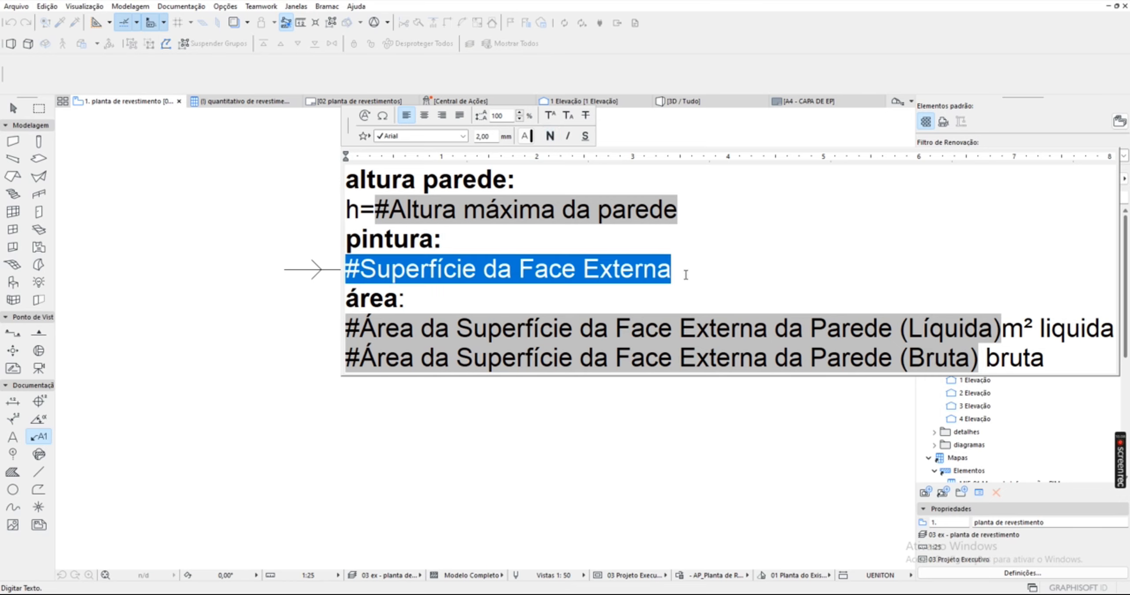
pyautogui.click(365, 115)
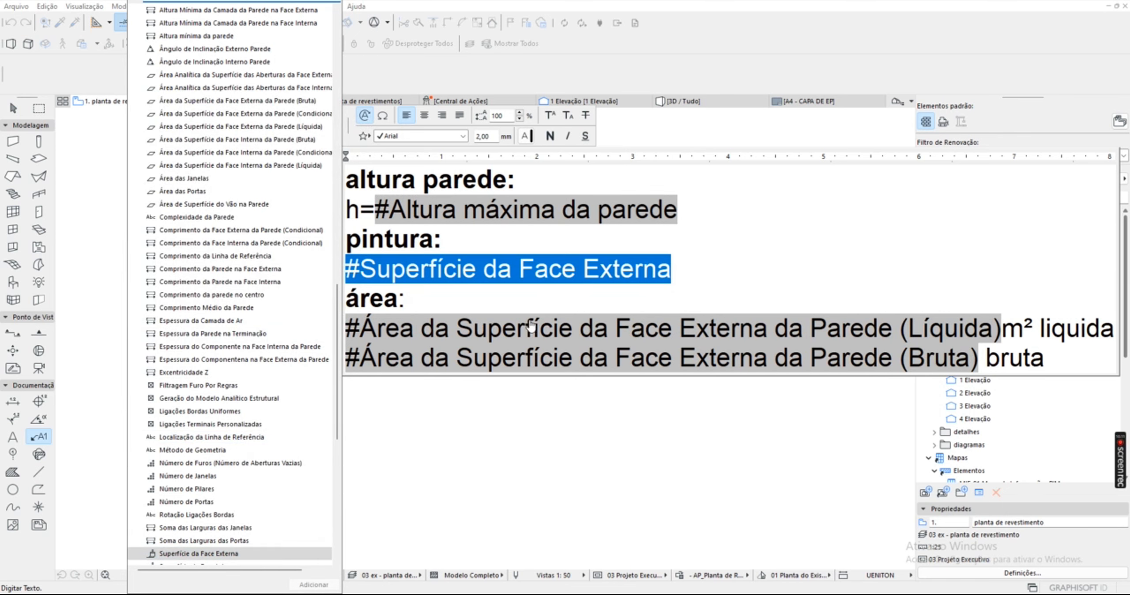
pyautogui.click(528, 279)
pyautogui.click(322, 420)
# Select the sample covering wall and review its surface settings.
pyautogui.scroll(-5, 415, 347)
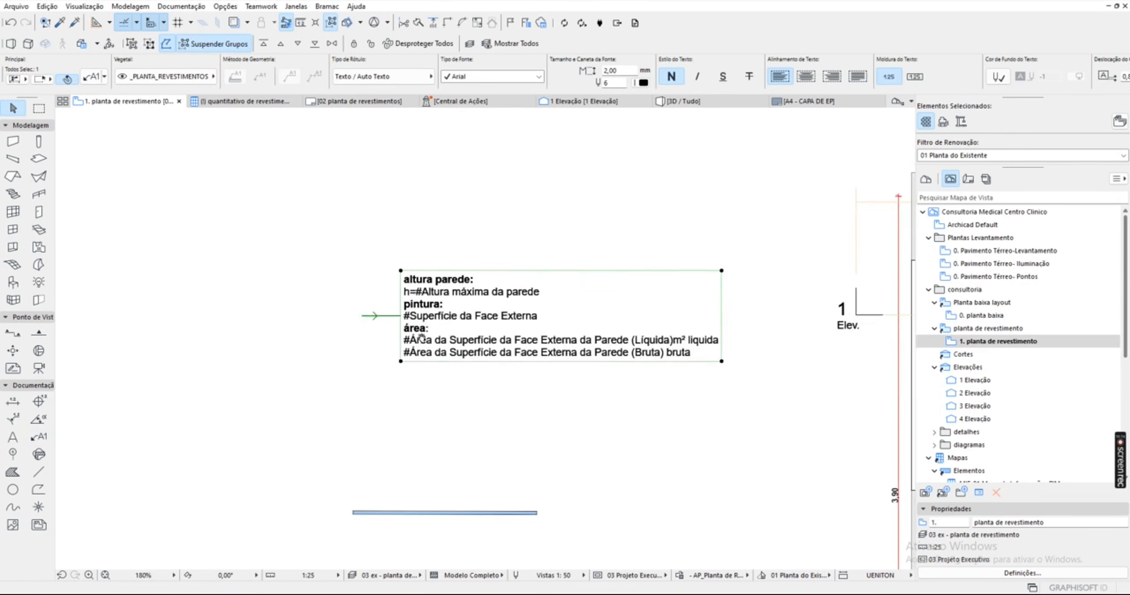
pyautogui.moveTo(427, 514); pyautogui.dragTo(478, 450, button='middle')
pyautogui.click(478, 450)
pyautogui.scroll(-10, 724, 76)
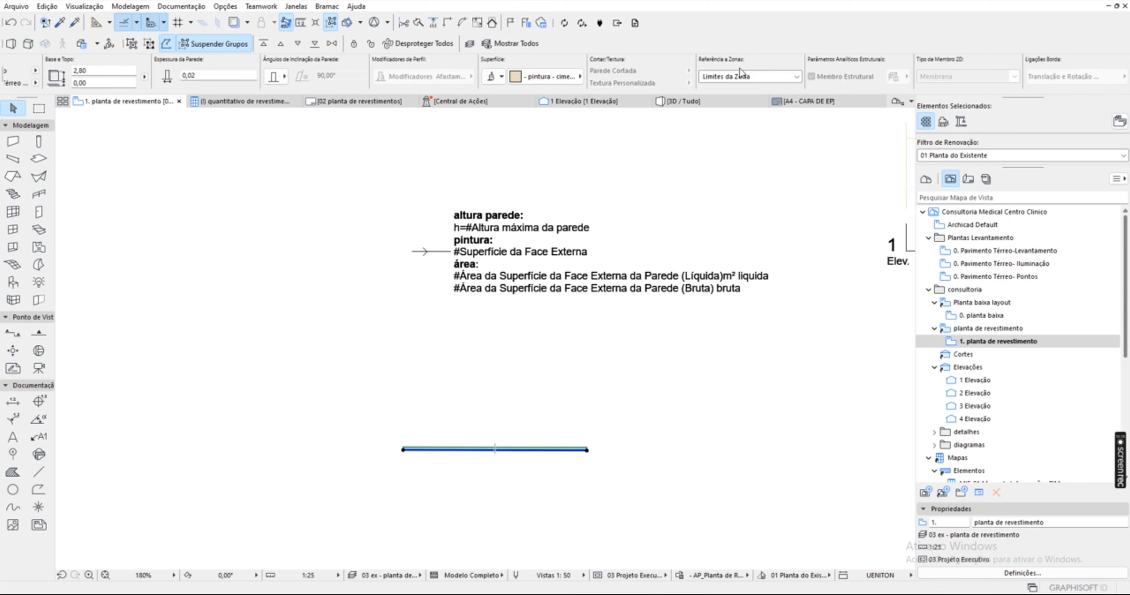
pyautogui.click(548, 76)
pyautogui.click(521, 64)
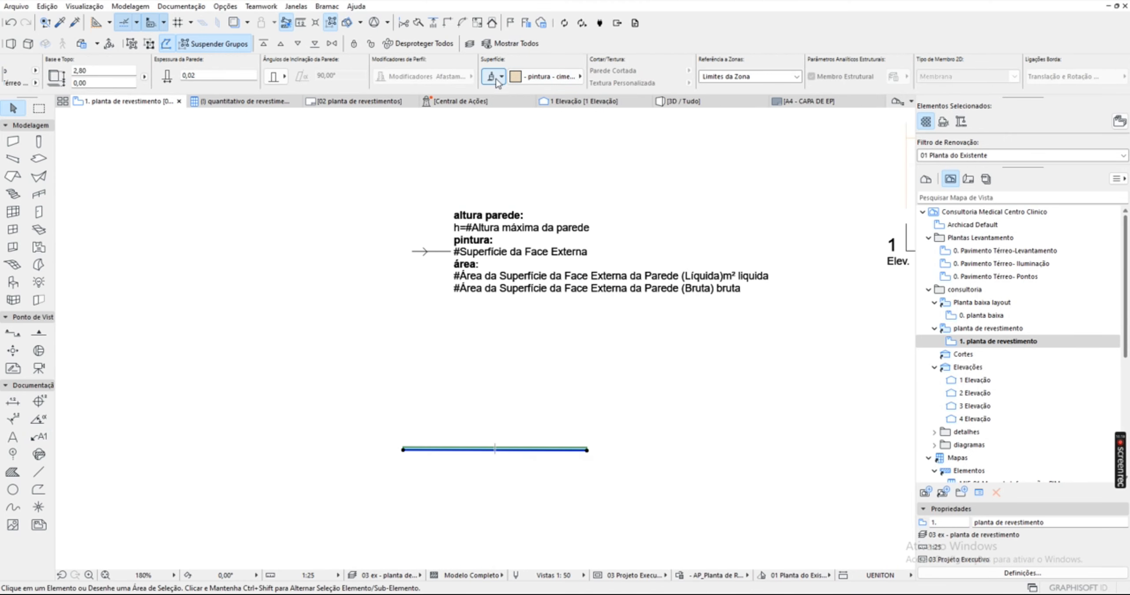
pyautogui.click(501, 76)
pyautogui.scroll(5, 442, 462)
pyautogui.scroll(-5, 525, 412)
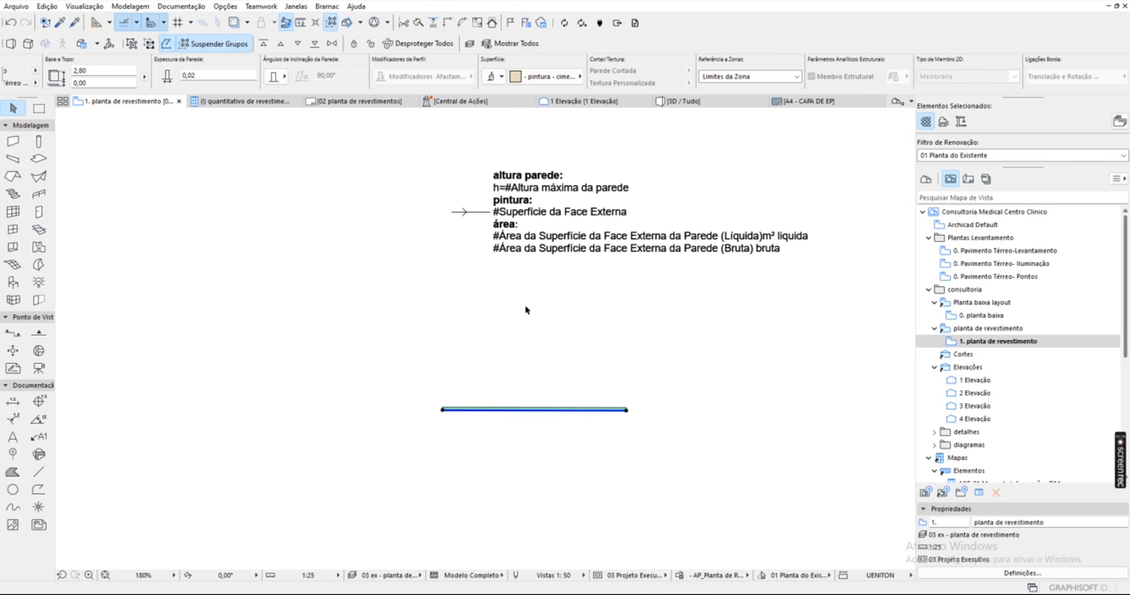
# Examine the unattached label's surface field against the pintura entries of the labels placed in the room.
pyautogui.moveTo(595, 259); pyautogui.dragTo(556, 296, button='middle')
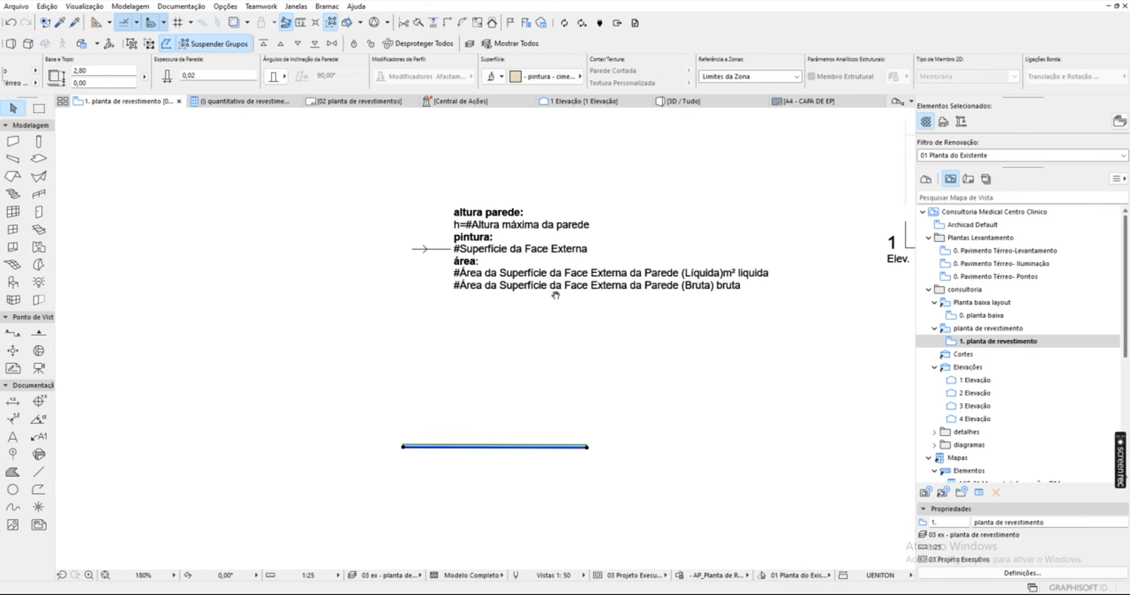
pyautogui.scroll(3, 515, 245)
pyautogui.click(514, 244)
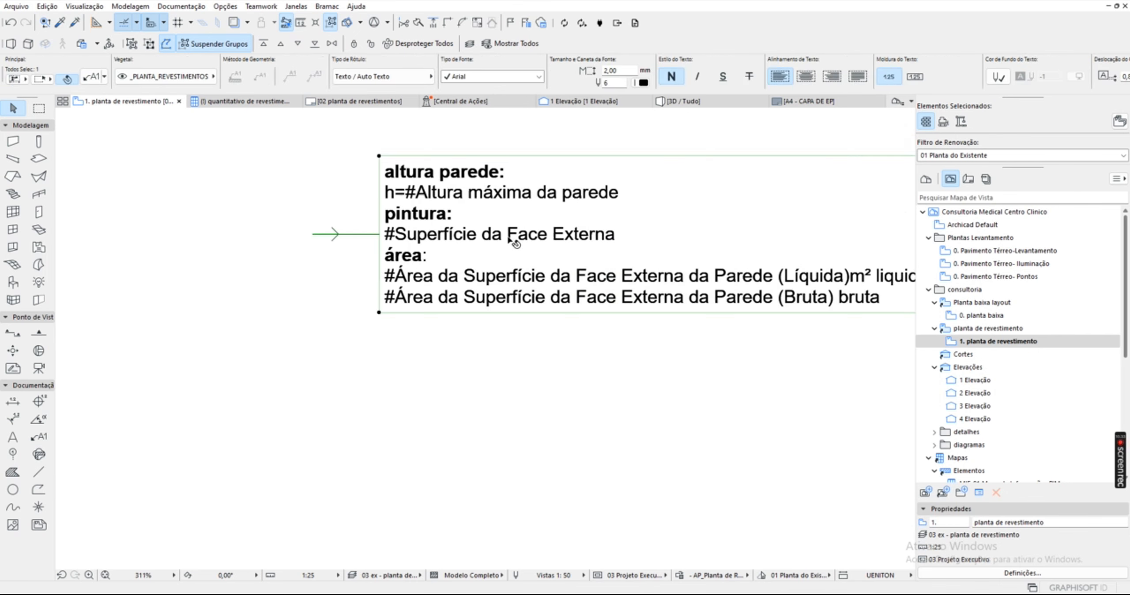
pyautogui.scroll(-4, 632, 249)
pyautogui.moveTo(653, 318); pyautogui.dragTo(374, 296, button='middle')
pyautogui.press('Escape')
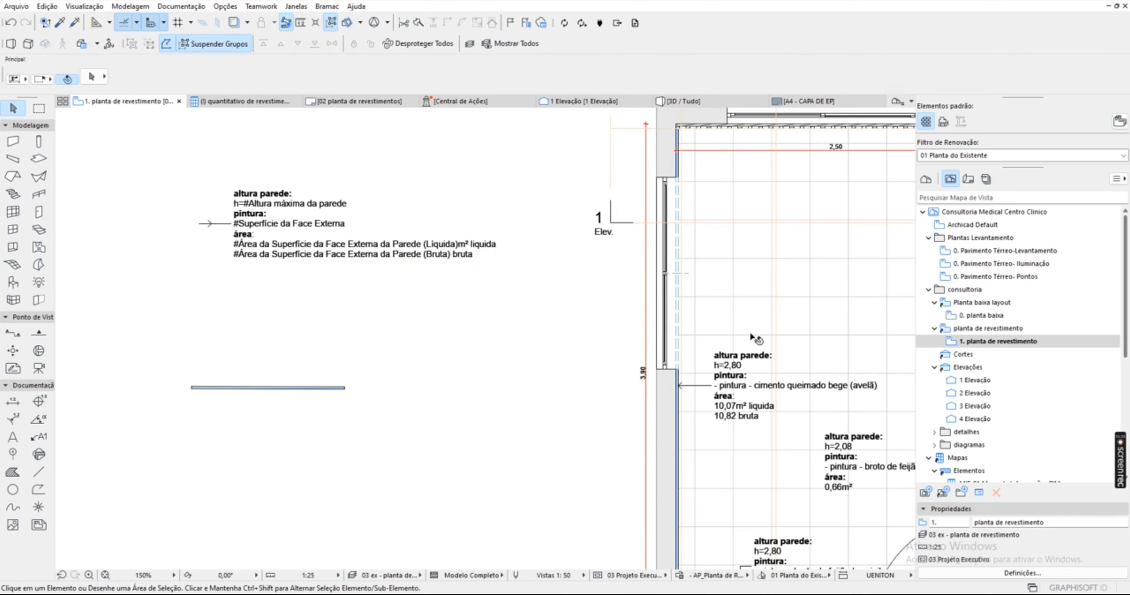
pyautogui.scroll(-1, 739, 386)
pyautogui.moveTo(739, 386); pyautogui.dragTo(590, 301, button='middle')
pyautogui.moveTo(343, 215); pyautogui.dragTo(731, 272, button='middle')
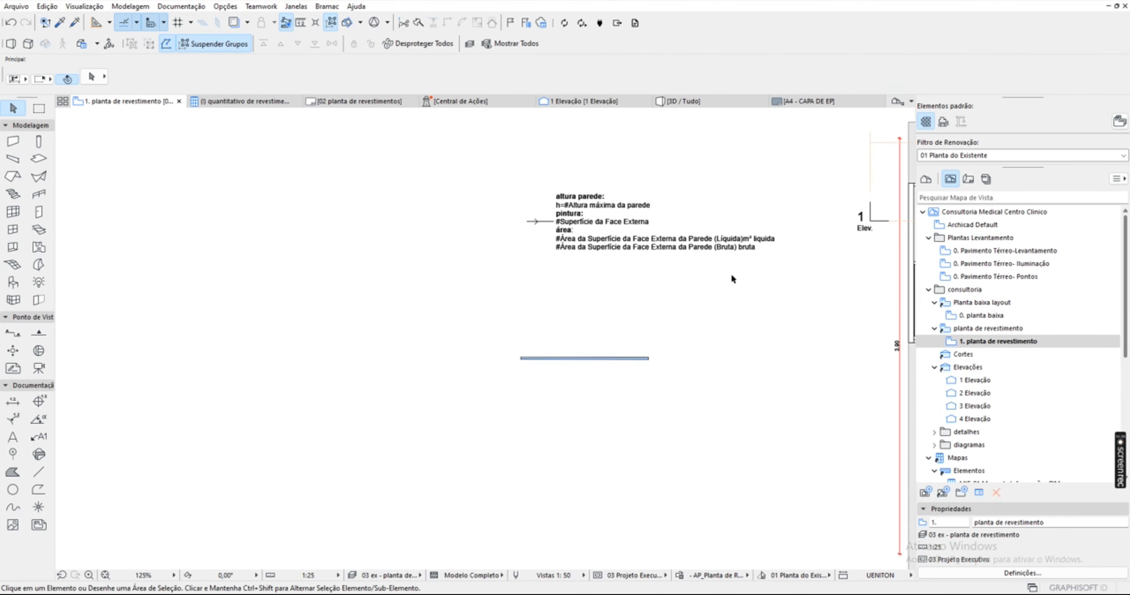
pyautogui.scroll(4, 693, 247)
pyautogui.moveTo(618, 237); pyautogui.dragTo(617, 280, button='middle')
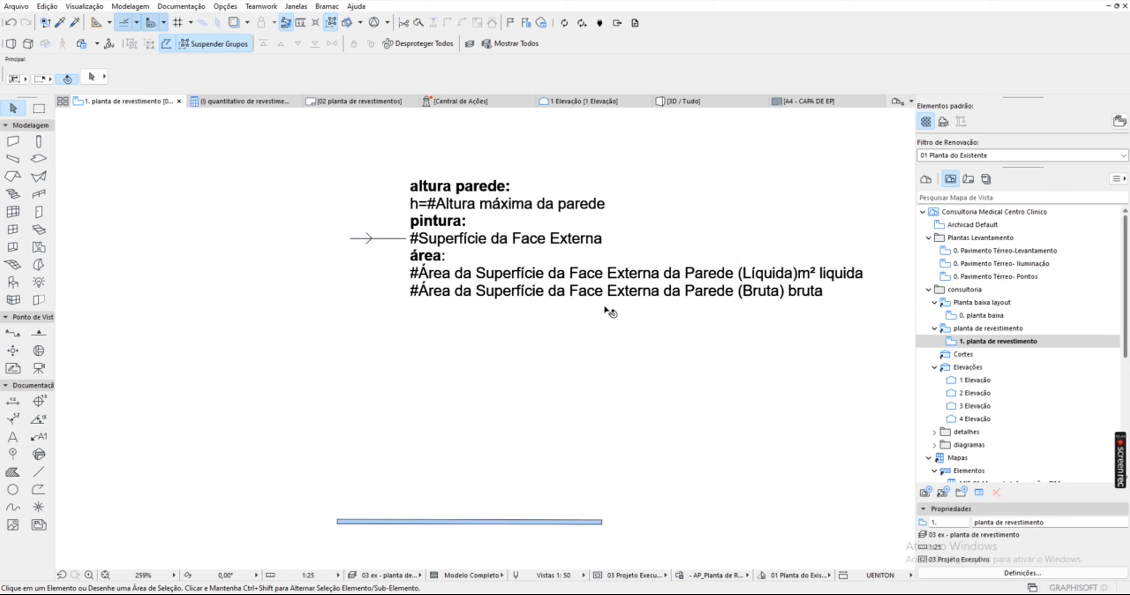
pyautogui.moveTo(598, 339); pyautogui.dragTo(630, 328, button='middle')
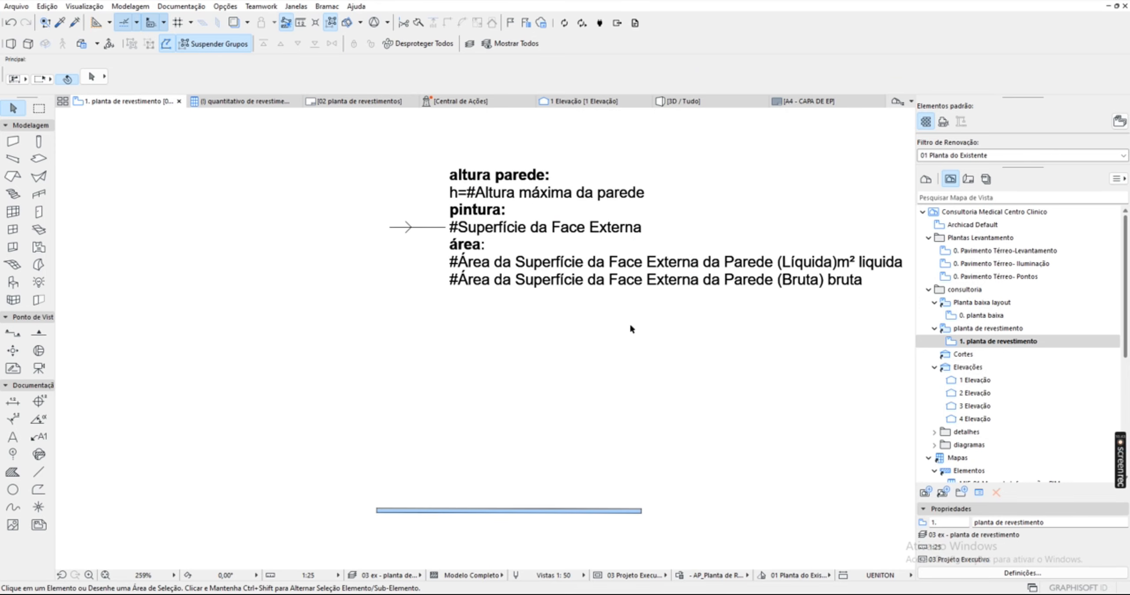
# Open the unattached label's text and inspect the Líquida and Bruta exterior face area fields.
pyautogui.doubleClick(493, 279)
pyautogui.click(480, 265)
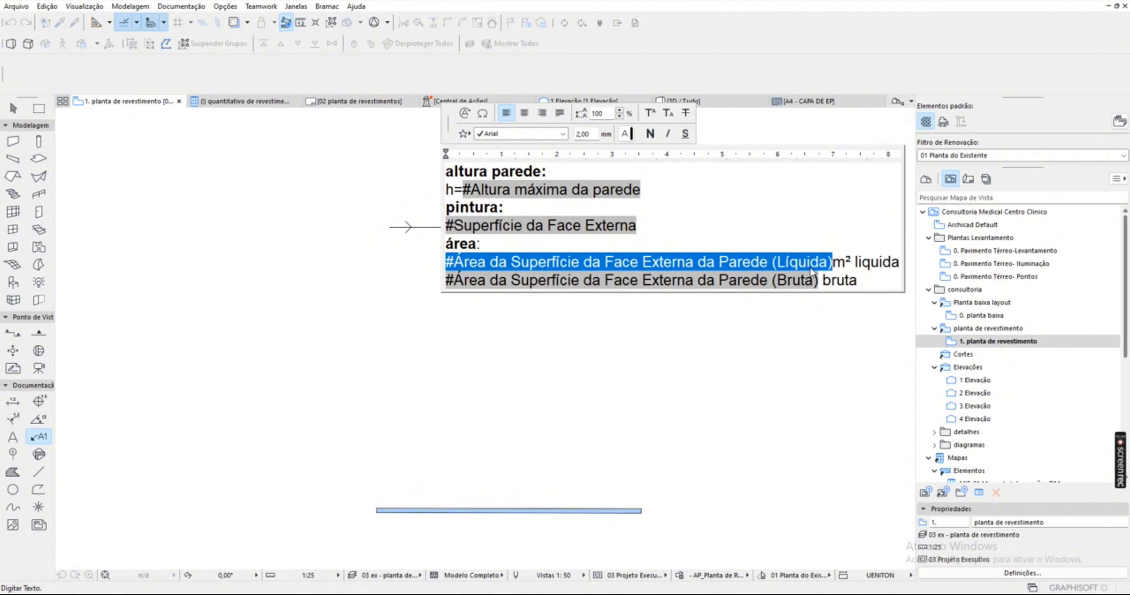
pyautogui.click(720, 280)
pyautogui.click(757, 260)
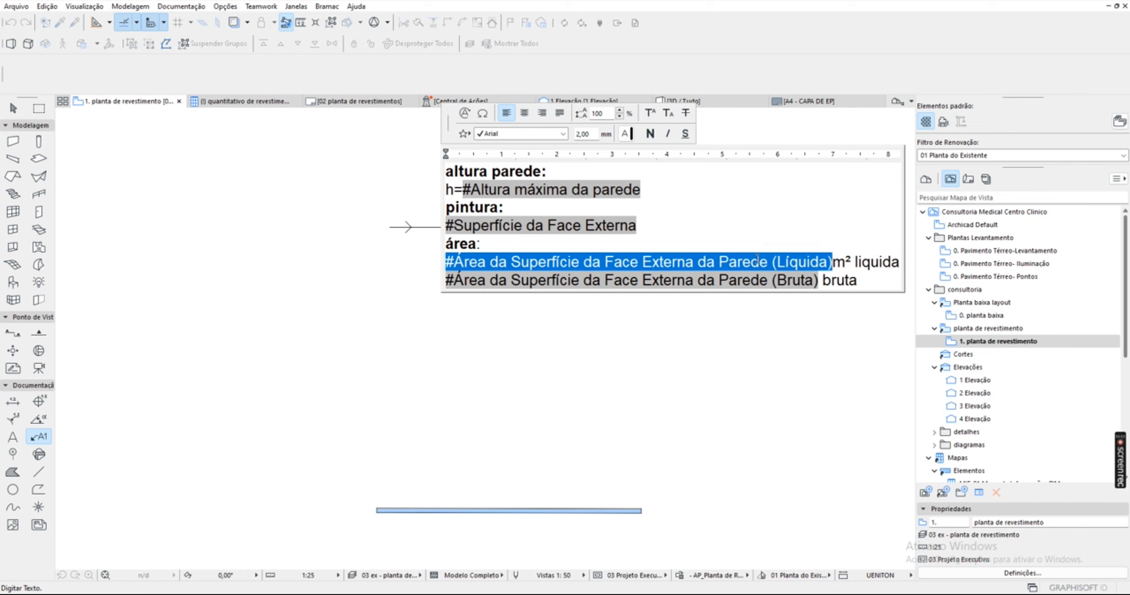
pyautogui.click(723, 379)
# Attach a label with the unattached label's settings to the sample covering wall.
pyautogui.keyDown('alt'); pyautogui.click(425, 228); pyautogui.keyUp('alt')
pyautogui.moveTo(480, 408); pyautogui.dragTo(508, 236, button='middle')
pyautogui.click(481, 342)
pyautogui.scroll(-1, 481, 342)
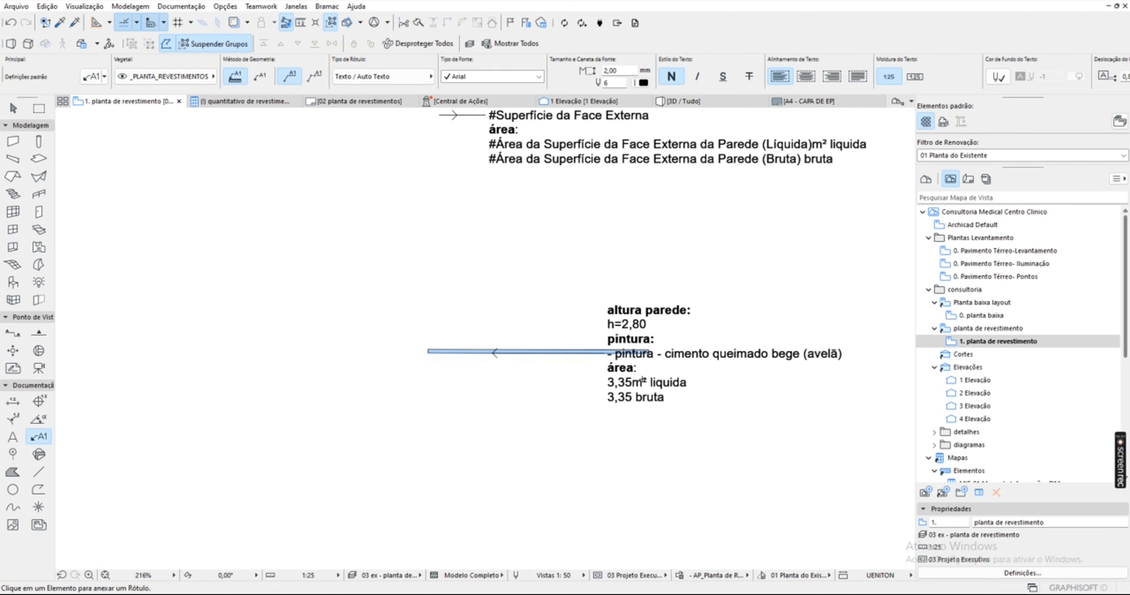
# Move the new label below the sample covering wall and straighten its leader into a vertical line.
pyautogui.press('Escape')
pyautogui.click(618, 376)
pyautogui.click(581, 352)
pyautogui.click(580, 353)
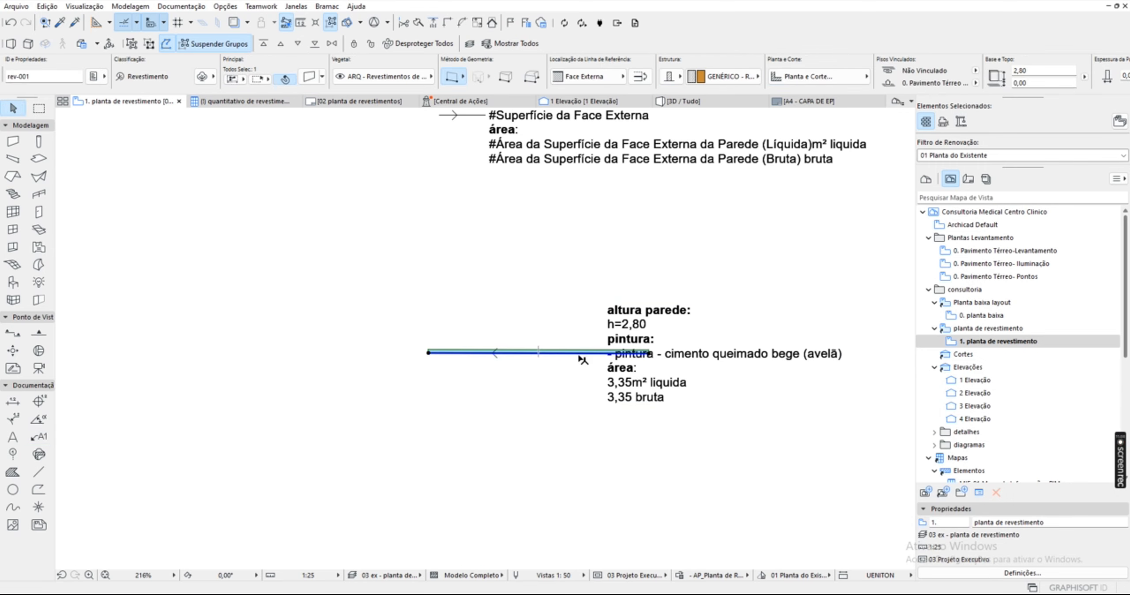
pyautogui.click(623, 371)
pyautogui.click(603, 361)
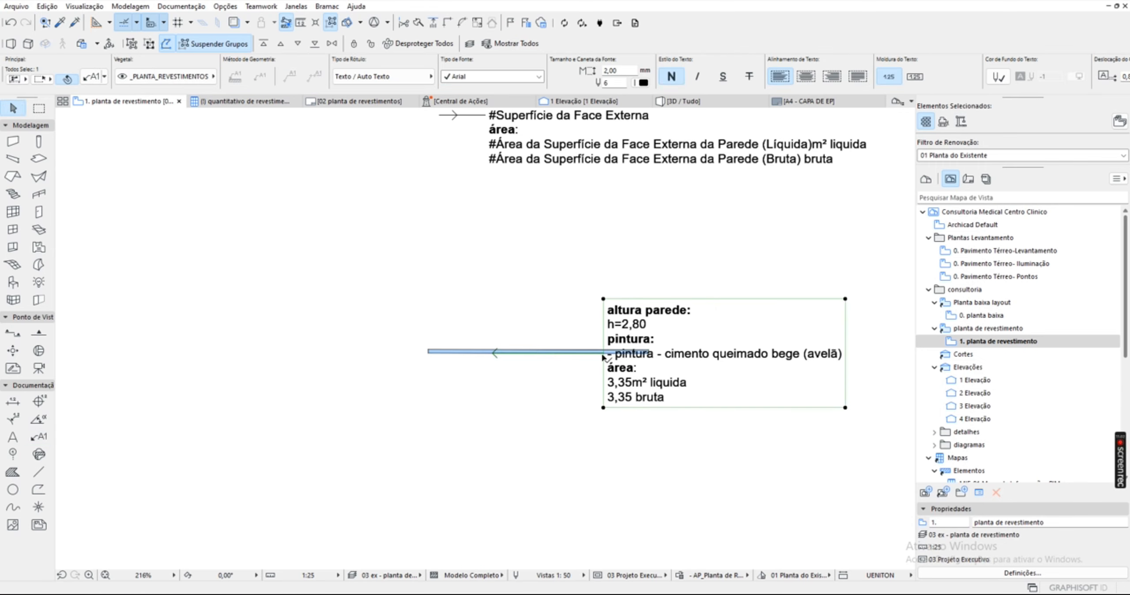
pyautogui.click(450, 445)
pyautogui.scroll(3, 449, 445)
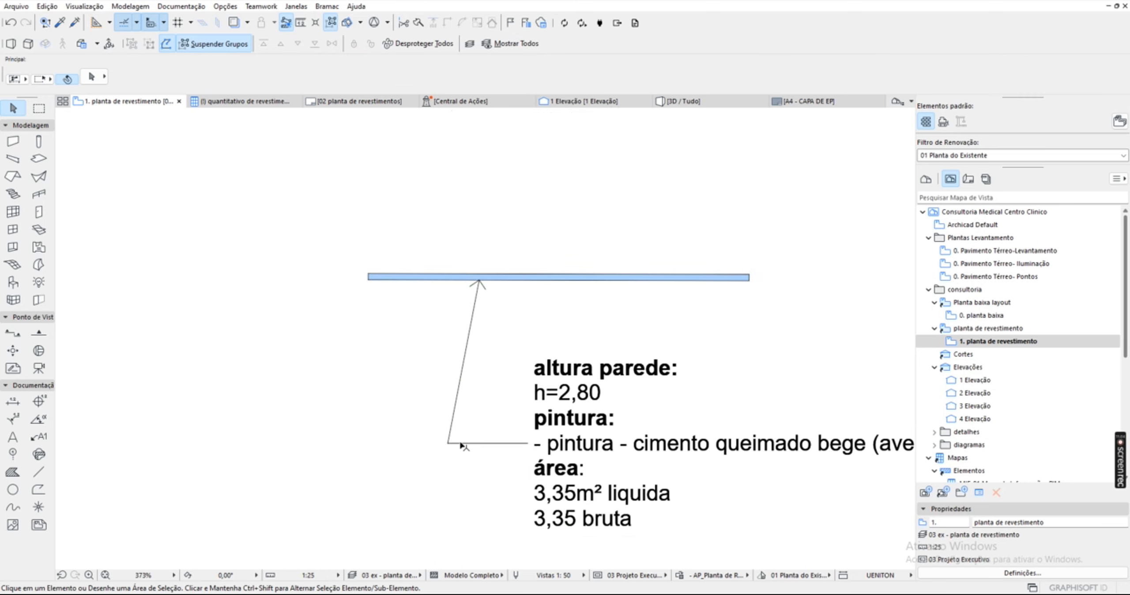
pyautogui.click(448, 444)
pyautogui.click(480, 444)
pyautogui.press('Escape')
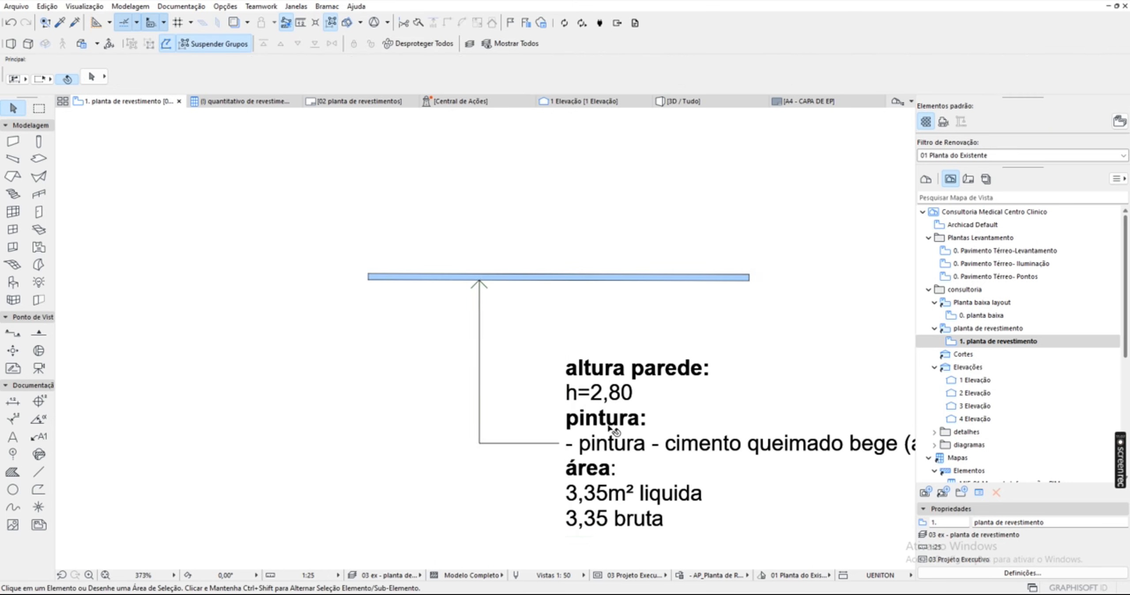
# Examine the new label's height, pintura and area entries and the covering walls around the room's door and window openings.
pyautogui.scroll(-2, 649, 422)
pyautogui.moveTo(649, 421); pyautogui.dragTo(555, 405, button='middle')
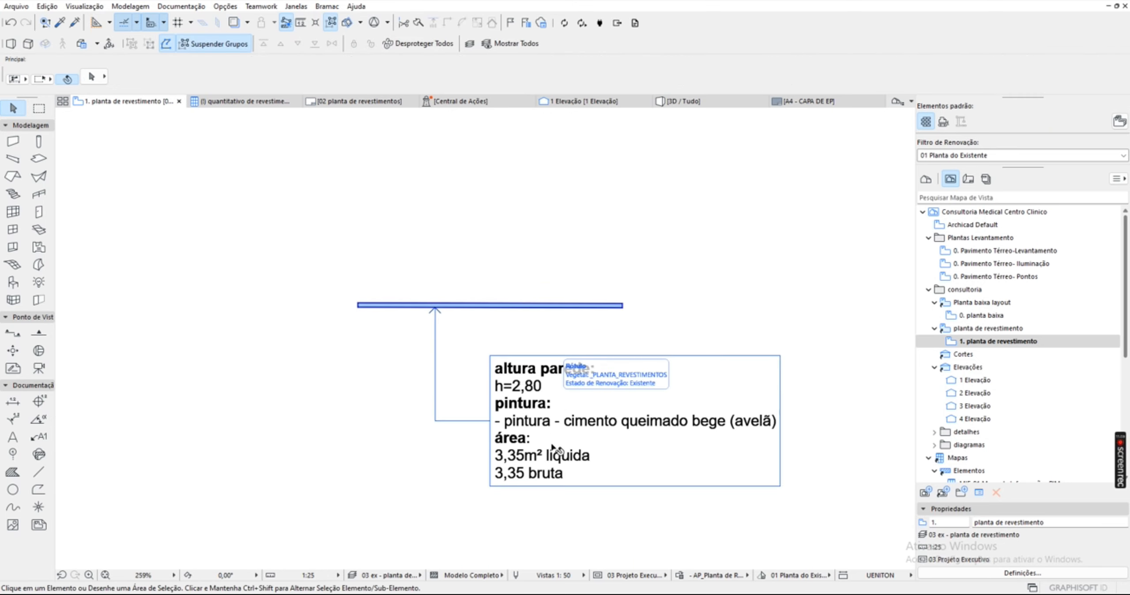
pyautogui.scroll(3, 538, 479)
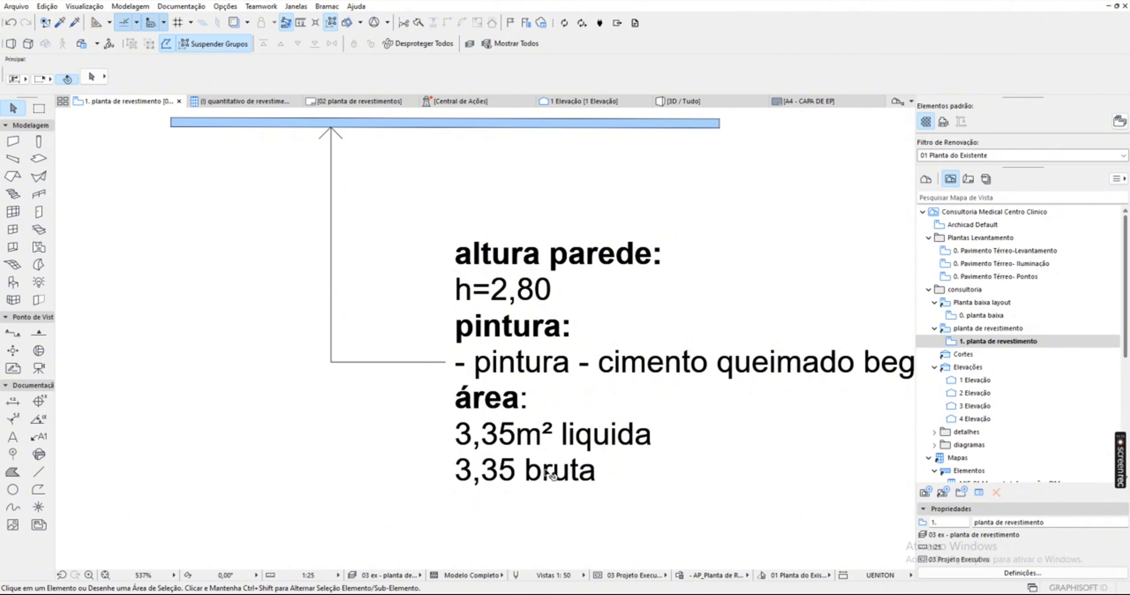
pyautogui.scroll(-2, 504, 447)
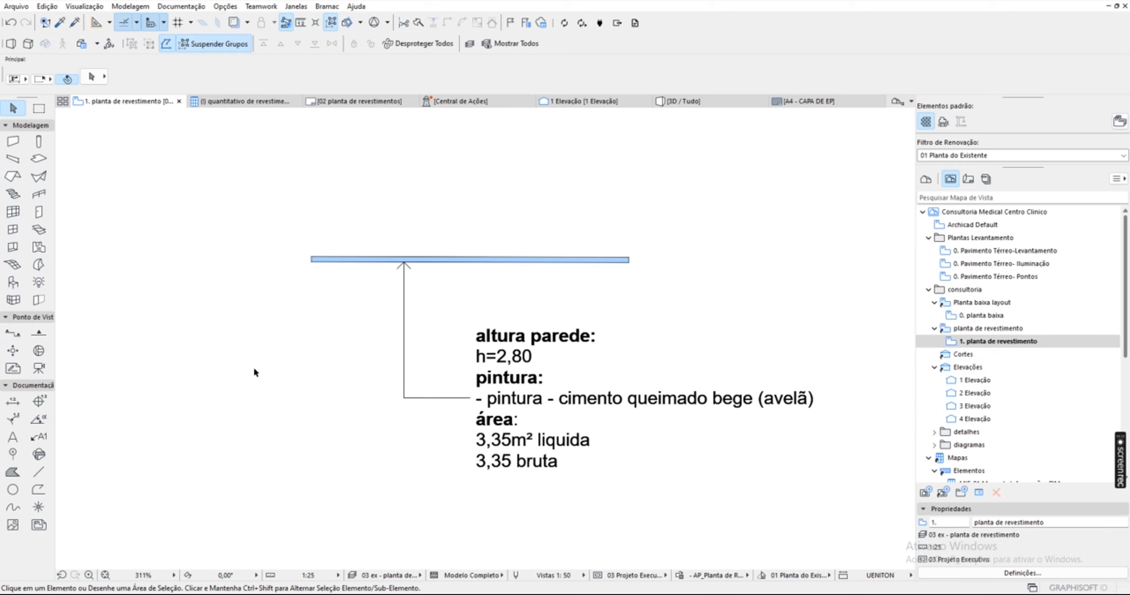
pyautogui.moveTo(330, 361); pyautogui.dragTo(351, 381, button='middle')
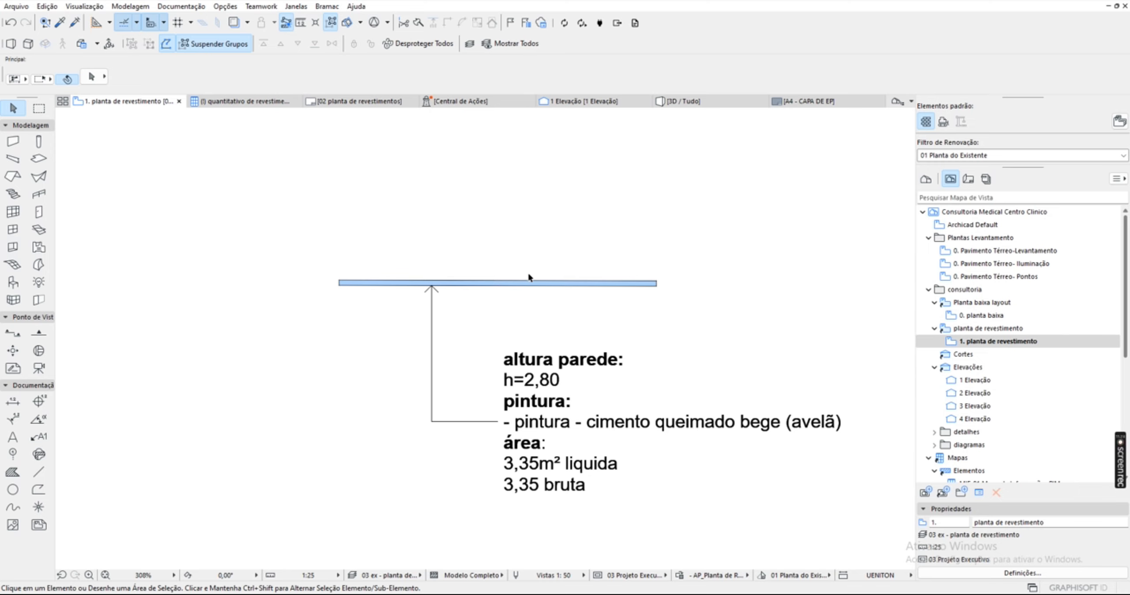
pyautogui.scroll(-3, 530, 279)
pyautogui.moveTo(729, 333); pyautogui.dragTo(288, 318, button='middle')
pyautogui.scroll(2, 713, 486)
pyautogui.moveTo(709, 494); pyautogui.dragTo(604, 371, button='middle')
pyautogui.scroll(3, 603, 371)
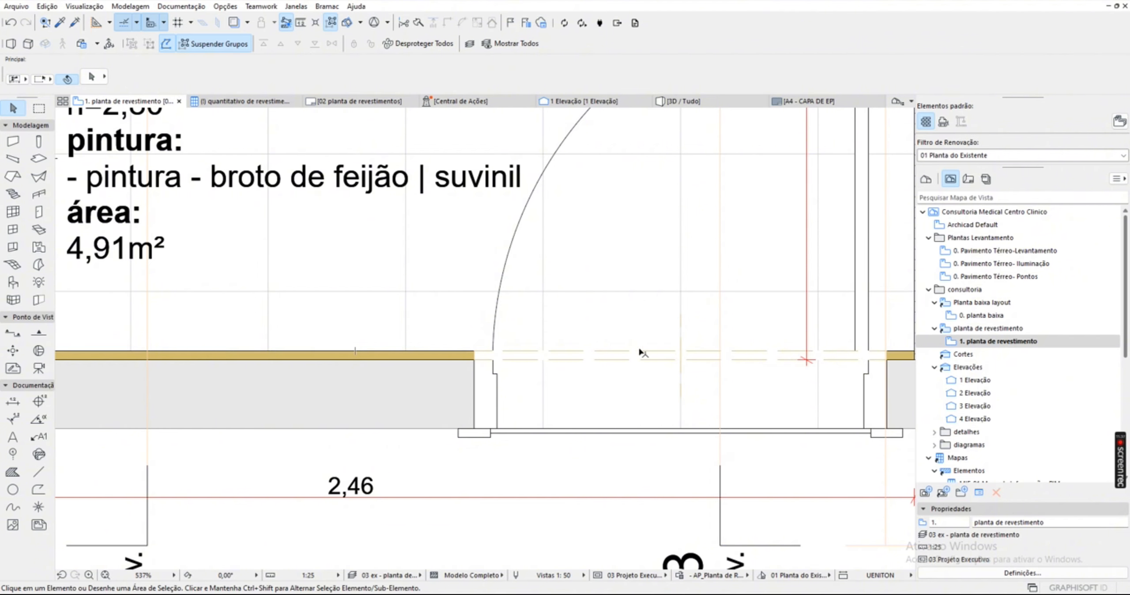
pyautogui.scroll(-4, 478, 340)
pyautogui.moveTo(513, 404); pyautogui.dragTo(618, 527, button='middle')
pyautogui.moveTo(336, 133); pyautogui.dragTo(504, 558, button='middle')
pyautogui.scroll(3, 470, 415)
pyautogui.scroll(-1, 463, 504)
pyautogui.moveTo(465, 490); pyautogui.dragTo(471, 442, button='middle')
pyautogui.scroll(-6, 534, 505)
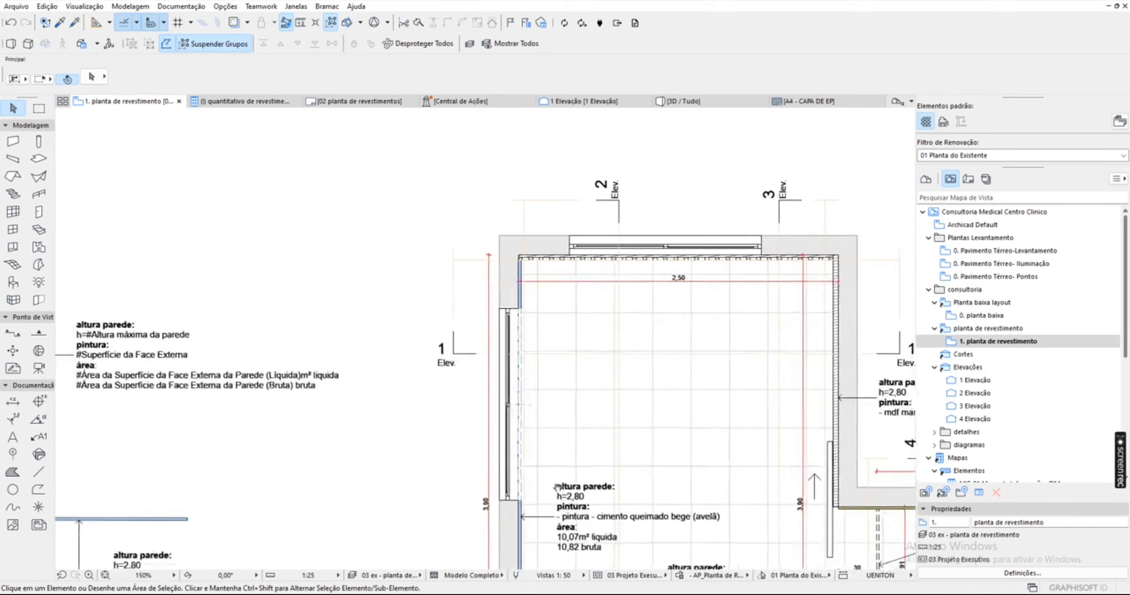
pyautogui.scroll(4, 746, 529)
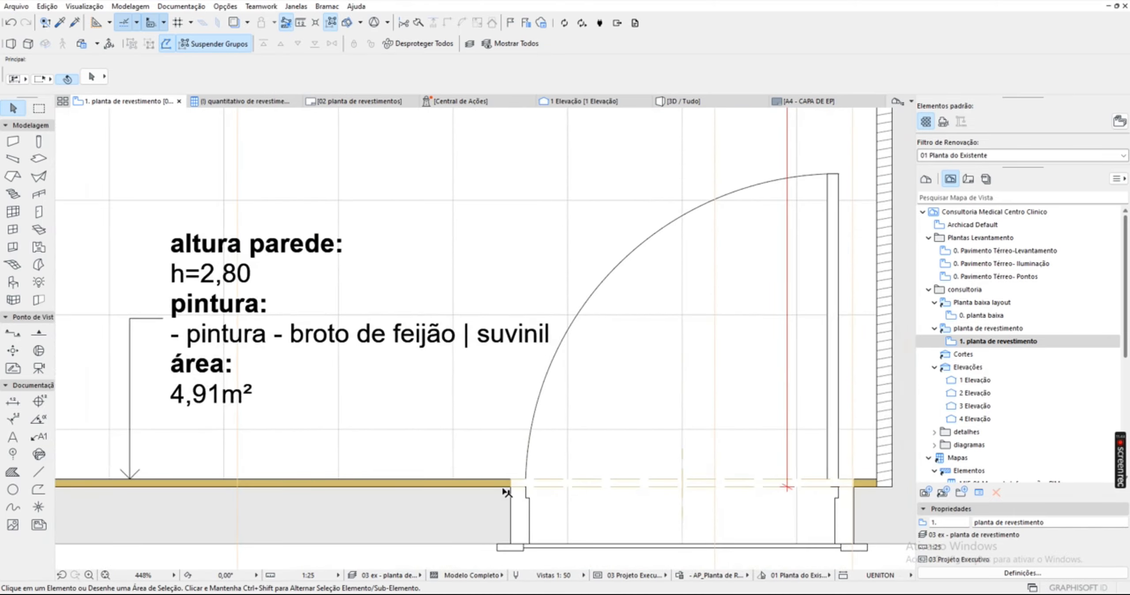
pyautogui.scroll(-6, 505, 492)
# Lengthen the sample covering wall by stretching its right end outward.
pyautogui.scroll(3, 352, 342)
pyautogui.scroll(4, 368, 314)
pyautogui.click(643, 280)
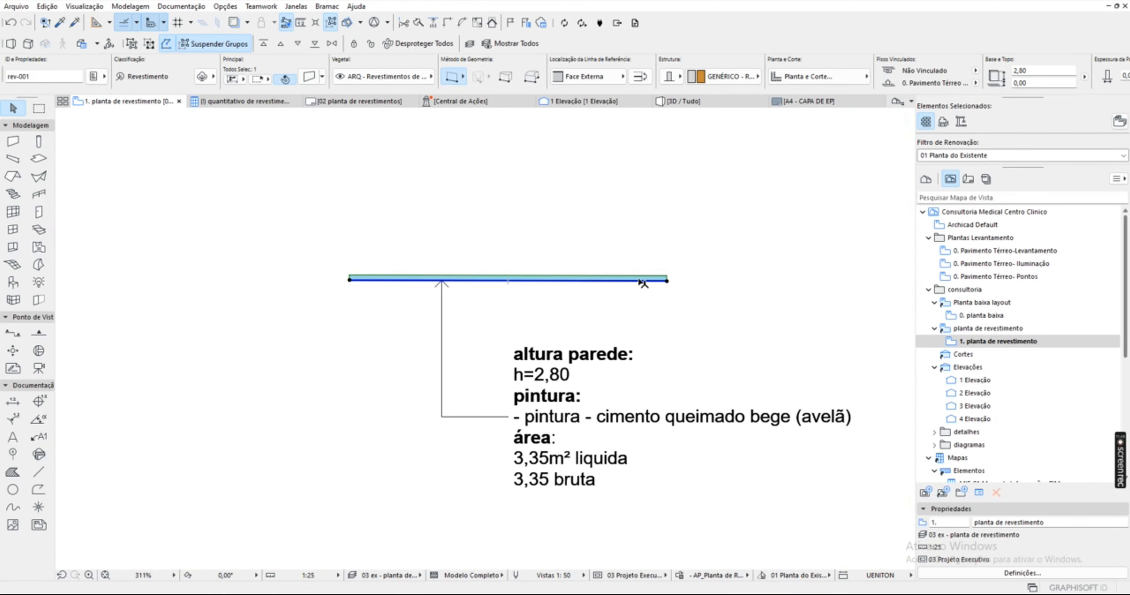
pyautogui.click(668, 281)
pyautogui.click(812, 281)
pyautogui.click(258, 360)
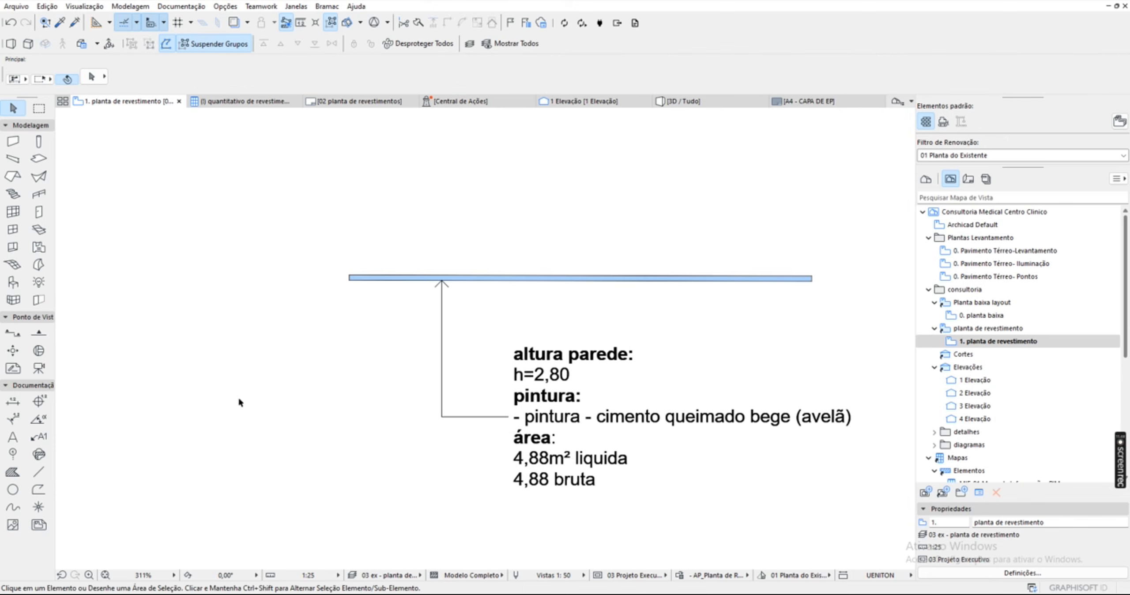
# Split the sample covering wall into two segments and shorten the right segment to leave a gap between them.
pyautogui.click(480, 282)
pyautogui.click(419, 23)
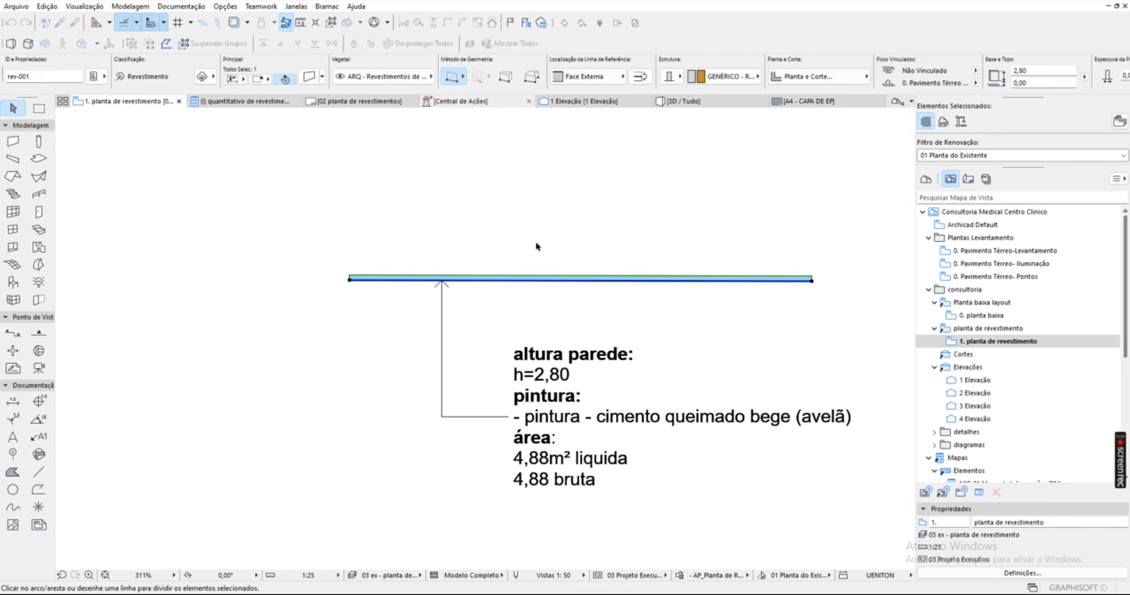
pyautogui.click(537, 251)
pyautogui.click(537, 309)
pyautogui.click(703, 252)
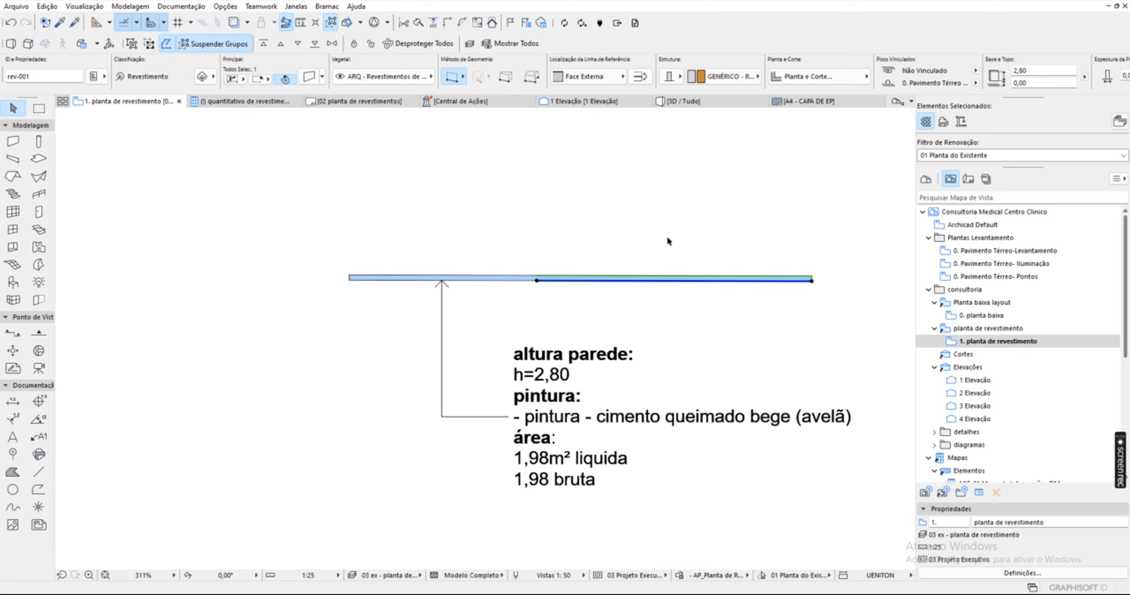
pyautogui.click(538, 281)
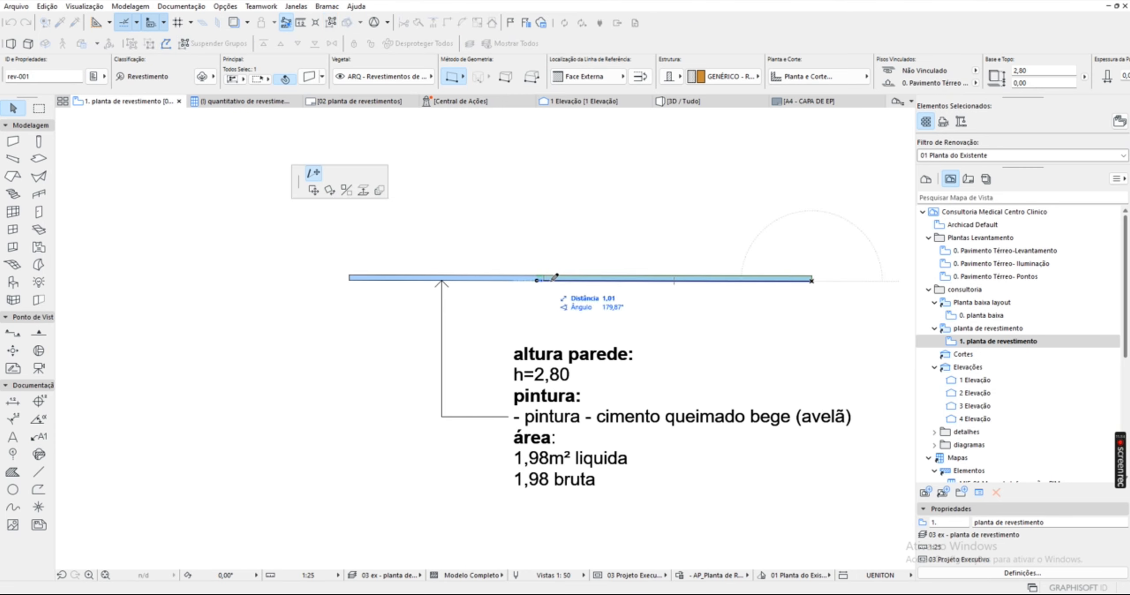
pyautogui.click(705, 281)
# Copy the right wall segment into the gap and stretch it to meet the left segment.
pyautogui.scroll(2, 714, 249)
pyautogui.hotkey('ctrl', 'd')
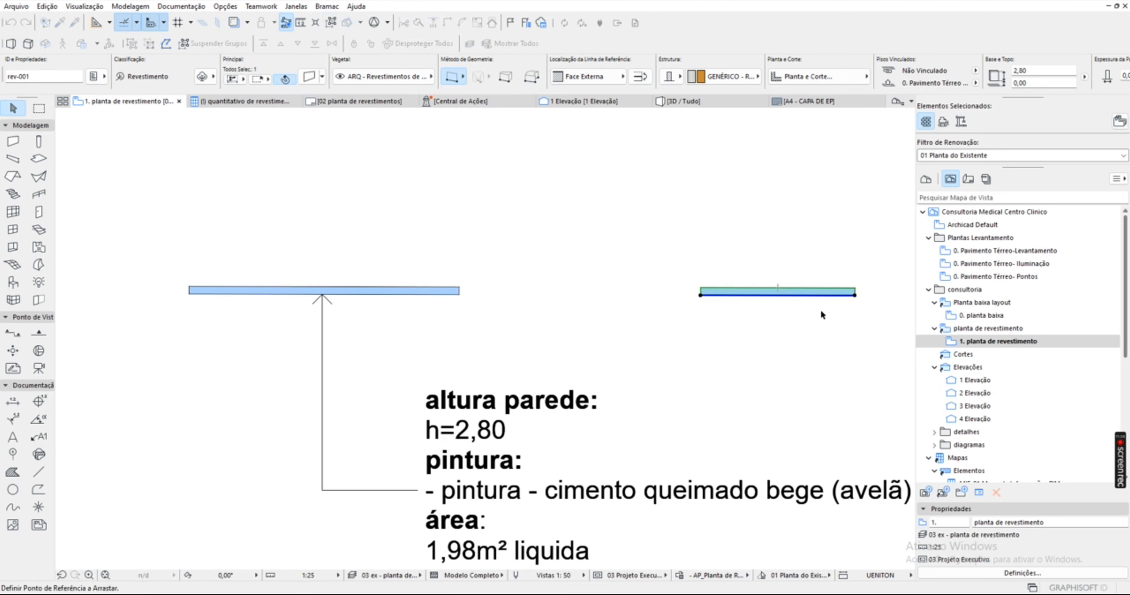
pyautogui.click(855, 295)
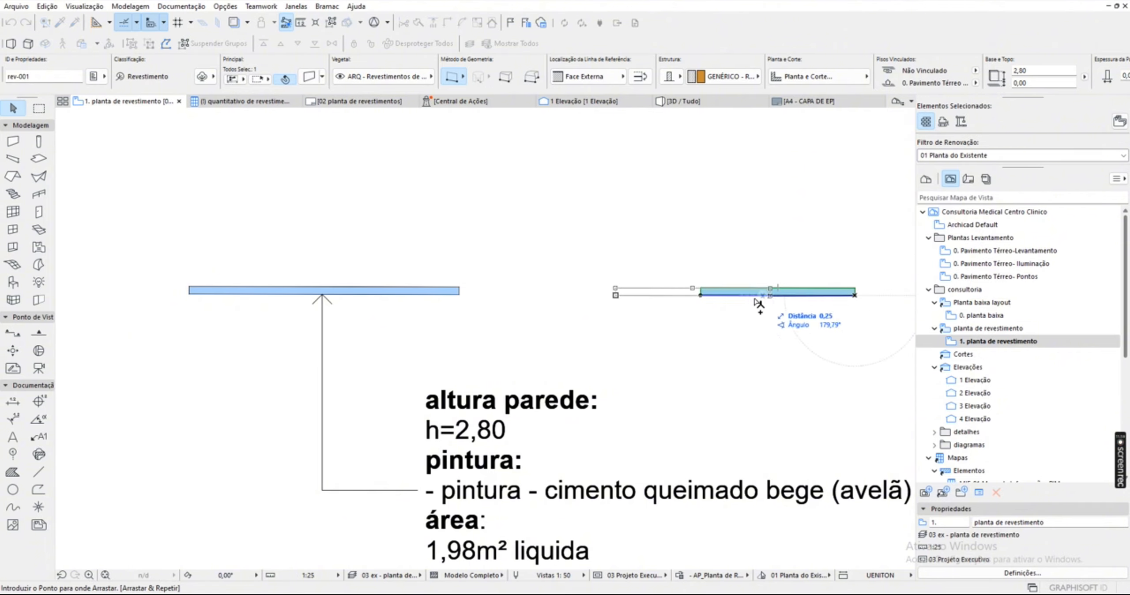
pyautogui.click(700, 295)
pyautogui.click(546, 295)
pyautogui.click(459, 295)
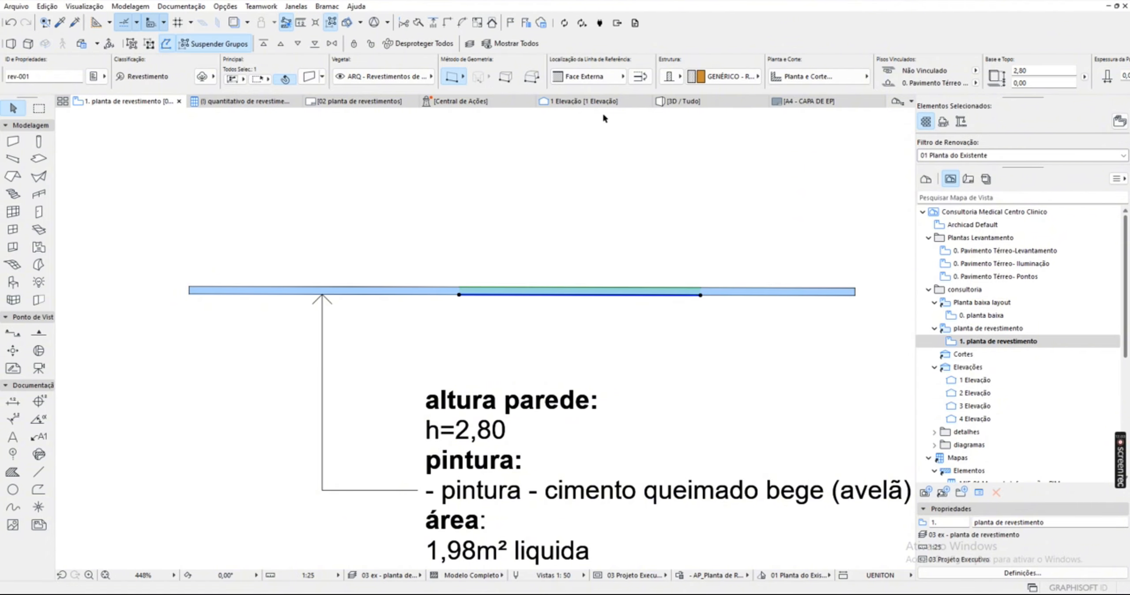
# Set the middle wall segment's base elevation to 2,10 and its height to 0,70.
pyautogui.scroll(-3, 687, 81)
pyautogui.click(661, 82)
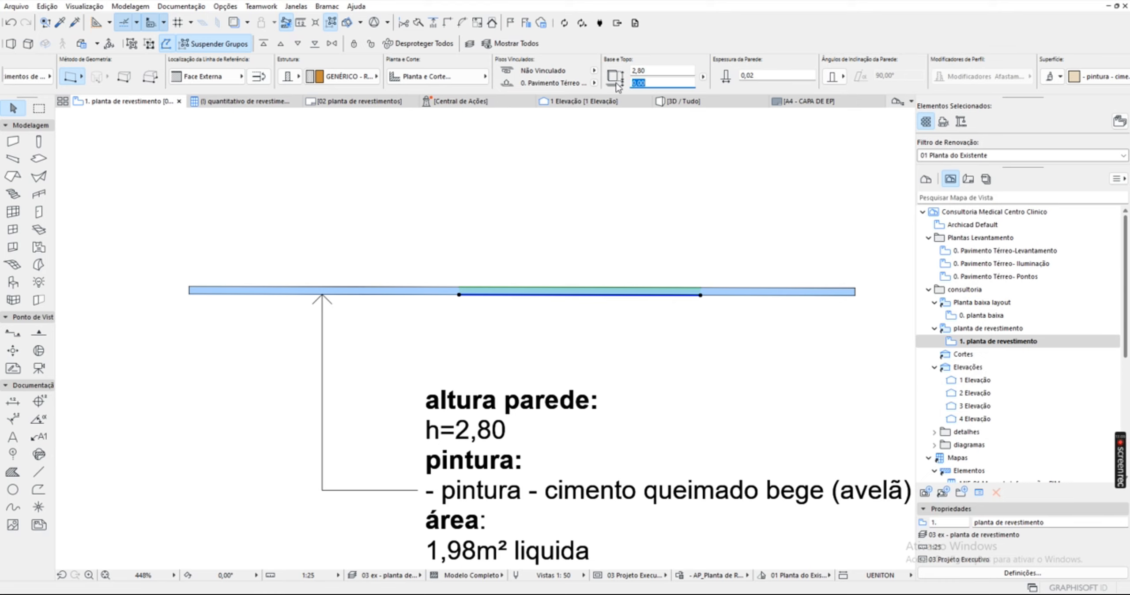
pyautogui.write('2,10')
pyautogui.press('Return')
pyautogui.click(645, 72)
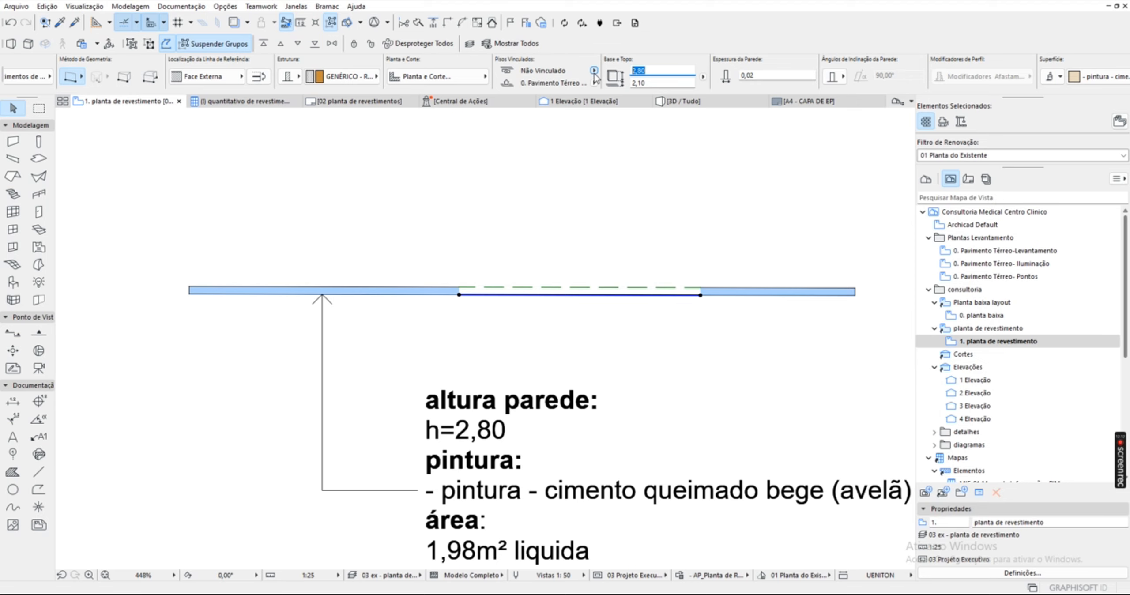
pyautogui.press('BackSpace')
pyautogui.write('0,70')
pyautogui.press('Return')
pyautogui.click(795, 229)
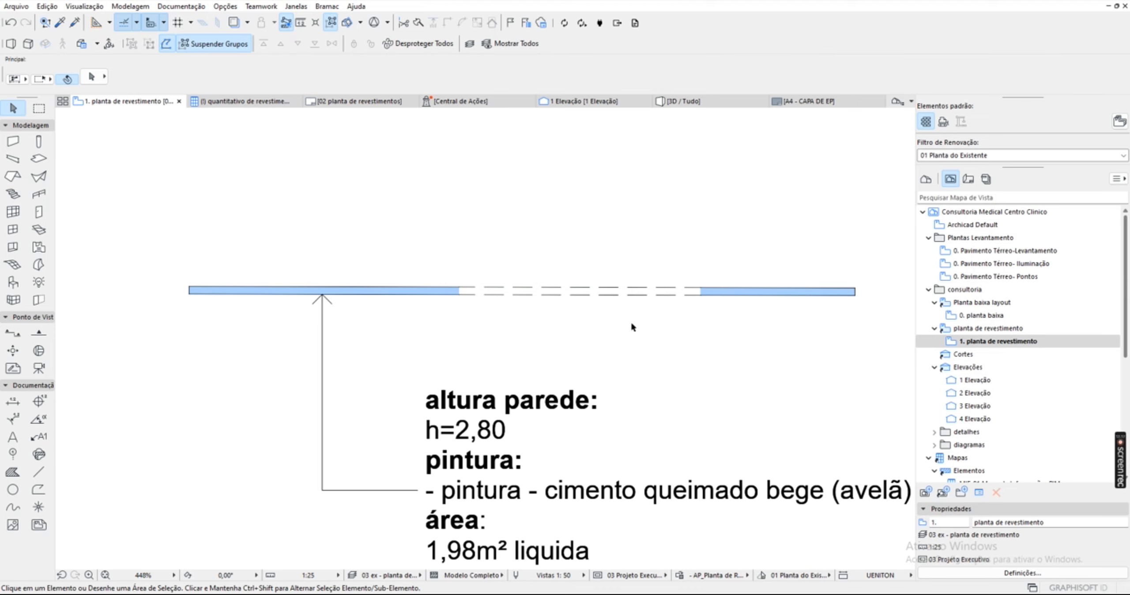
# Place a copy of the three sample wall segments directly below the label.
pyautogui.scroll(-1, 793, 329)
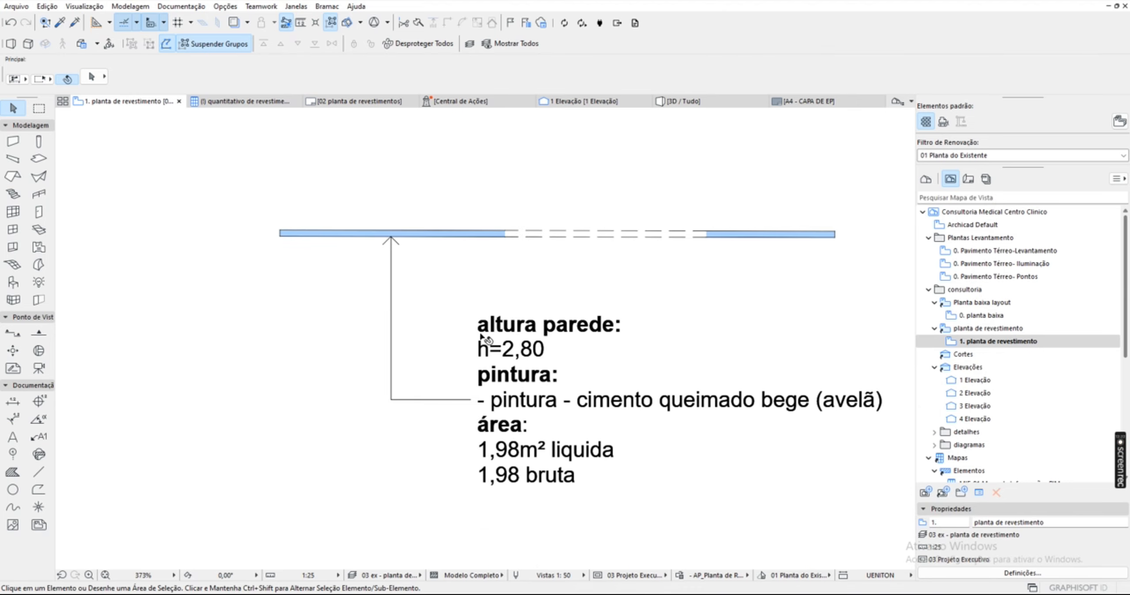
pyautogui.click(494, 243)
pyautogui.click(516, 446)
pyautogui.click(426, 236)
pyautogui.click(471, 265)
pyautogui.moveTo(268, 205); pyautogui.dragTo(861, 253)
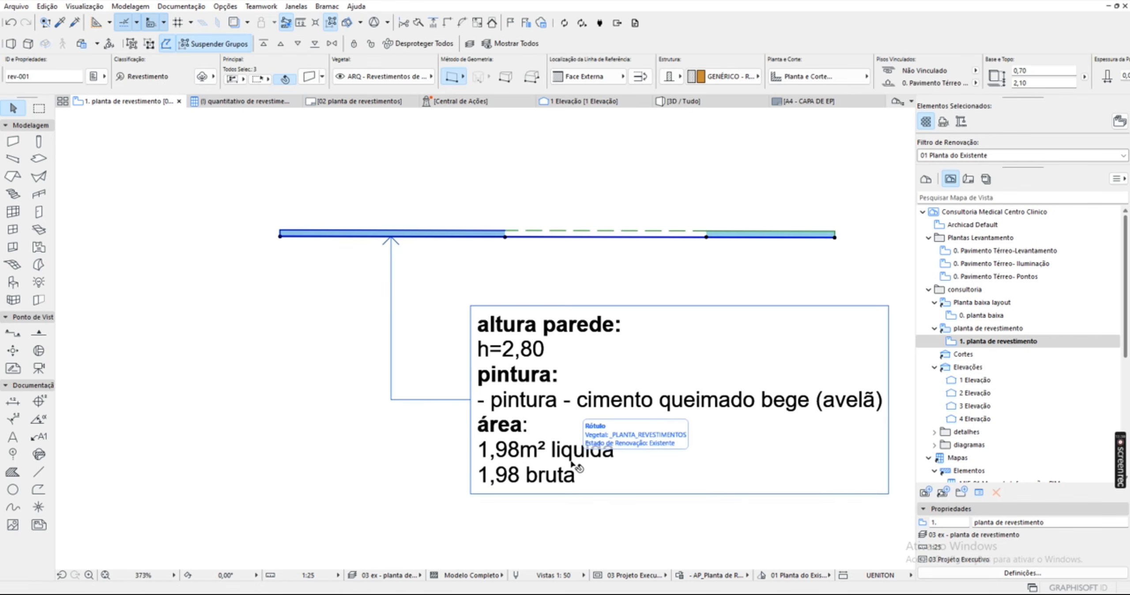
pyautogui.hotkey('ctrl', 'shift', 'd')
pyautogui.click(604, 286)
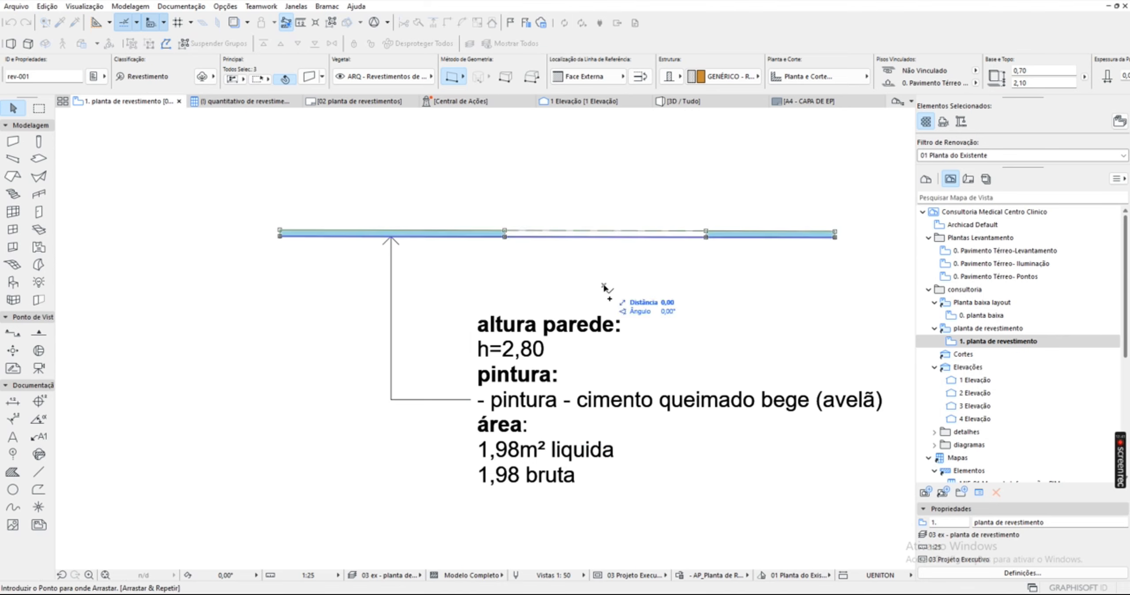
pyautogui.scroll(-4, 605, 288)
pyautogui.moveTo(604, 370); pyautogui.dragTo(602, 275, button='middle')
pyautogui.click(603, 349)
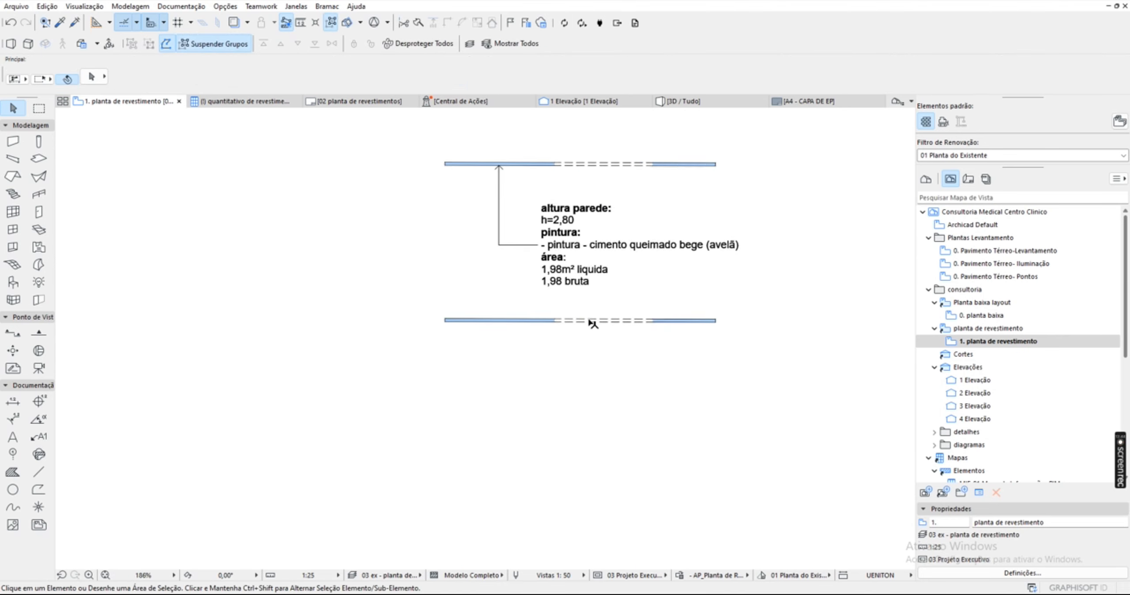
# Delete the copy's middle and right segments and stretch the remaining segment to the full length of the wall above.
pyautogui.scroll(5, 569, 349)
pyautogui.press('Delete')
pyautogui.click(747, 326)
pyautogui.press('Delete')
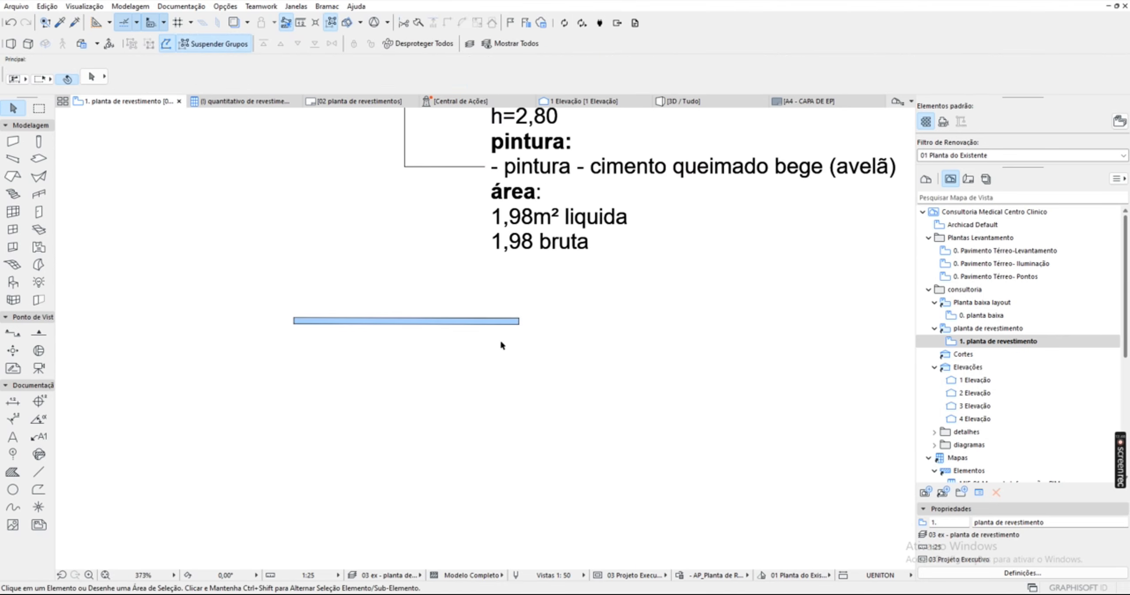
pyautogui.click(518, 325)
pyautogui.click(520, 324)
pyautogui.scroll(-3, 523, 321)
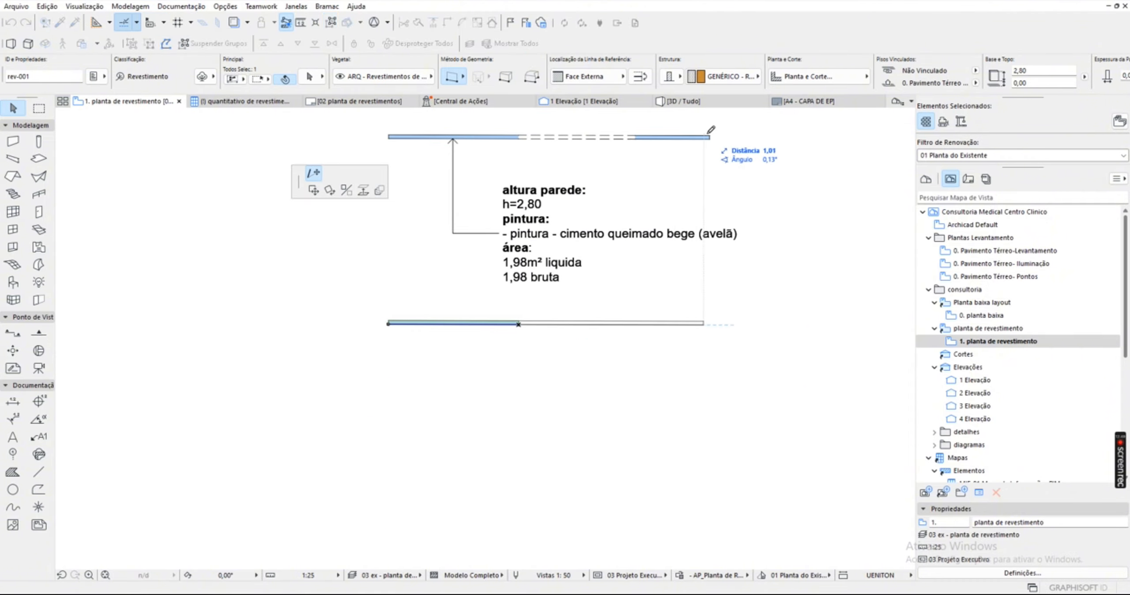
pyautogui.click(709, 155)
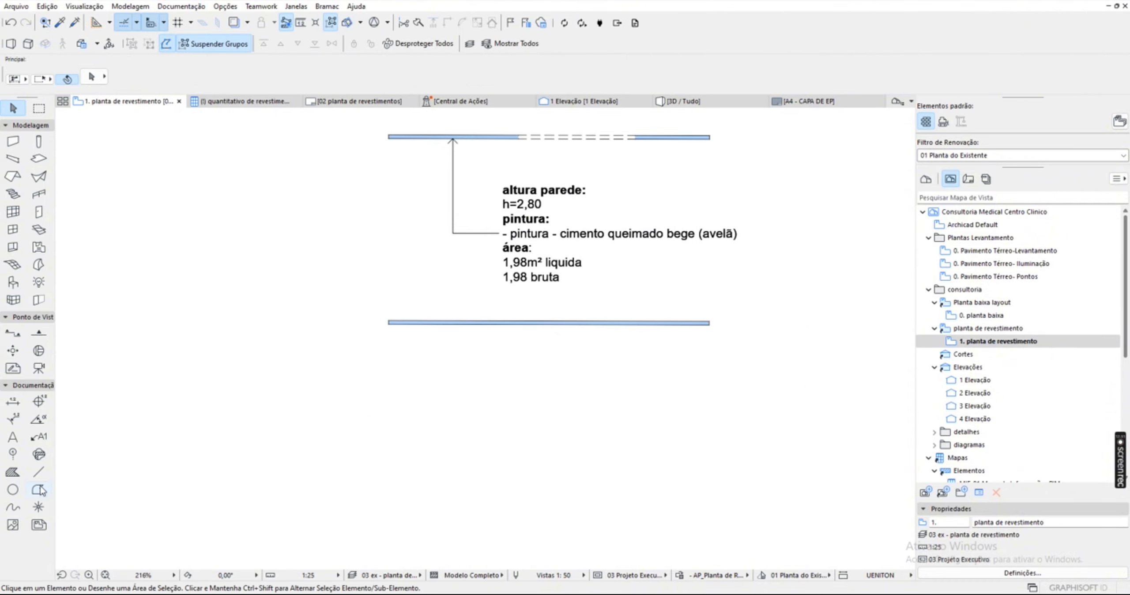
# Place a rectangular opening 0,70 wide and 2,10 high near the middle of the lower covering wall.
pyautogui.click(12, 251)
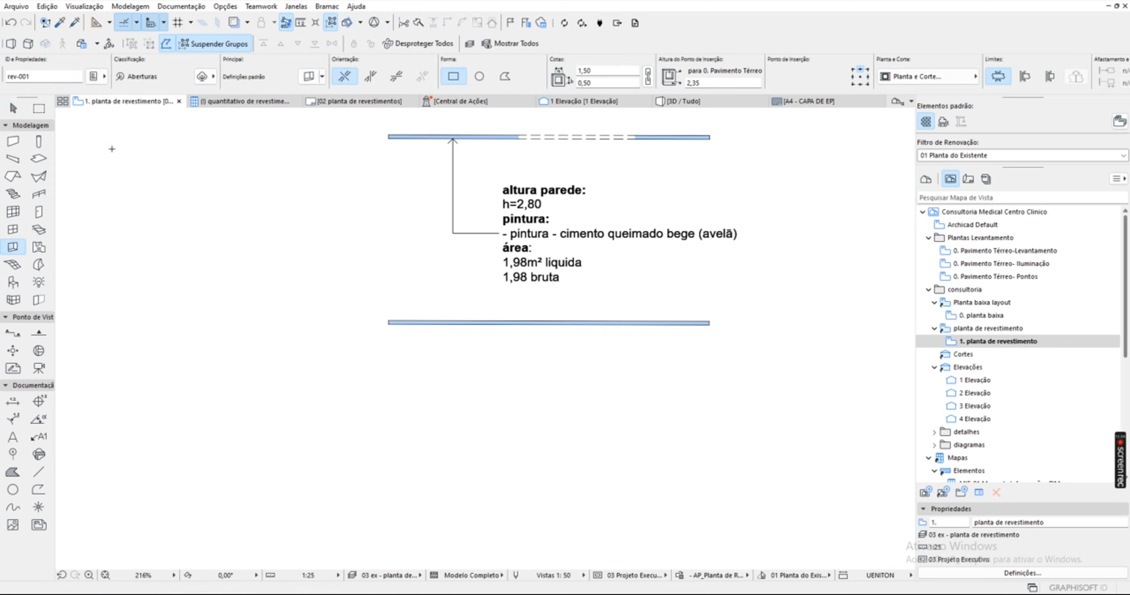
pyautogui.click(602, 83)
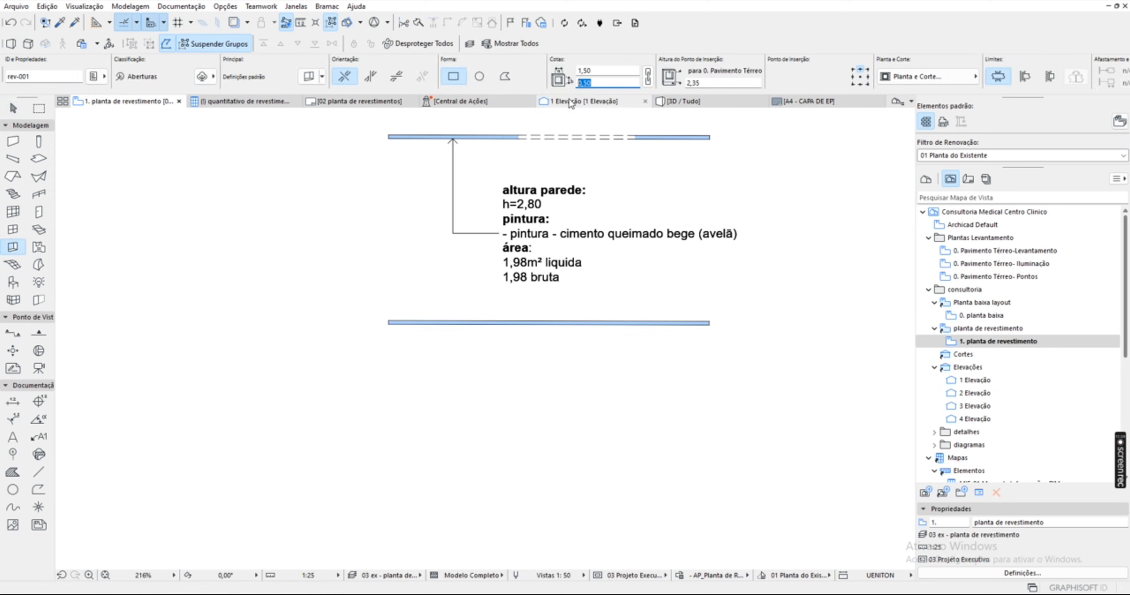
pyautogui.write('2,1')
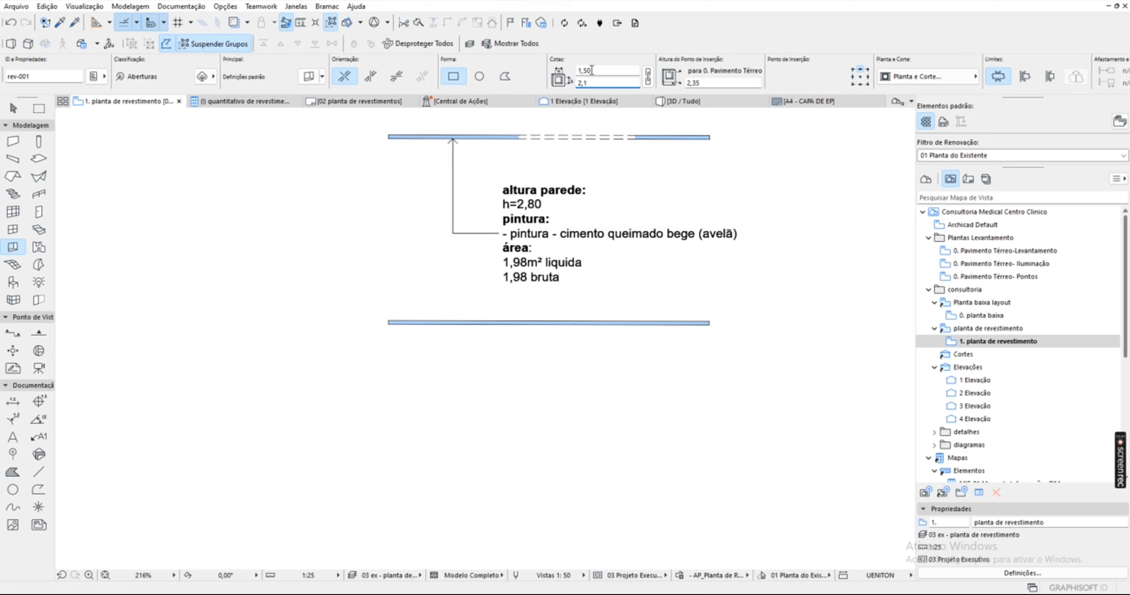
pyautogui.click(574, 71)
pyautogui.press('Return')
pyautogui.scroll(4, 585, 328)
pyautogui.click(571, 318)
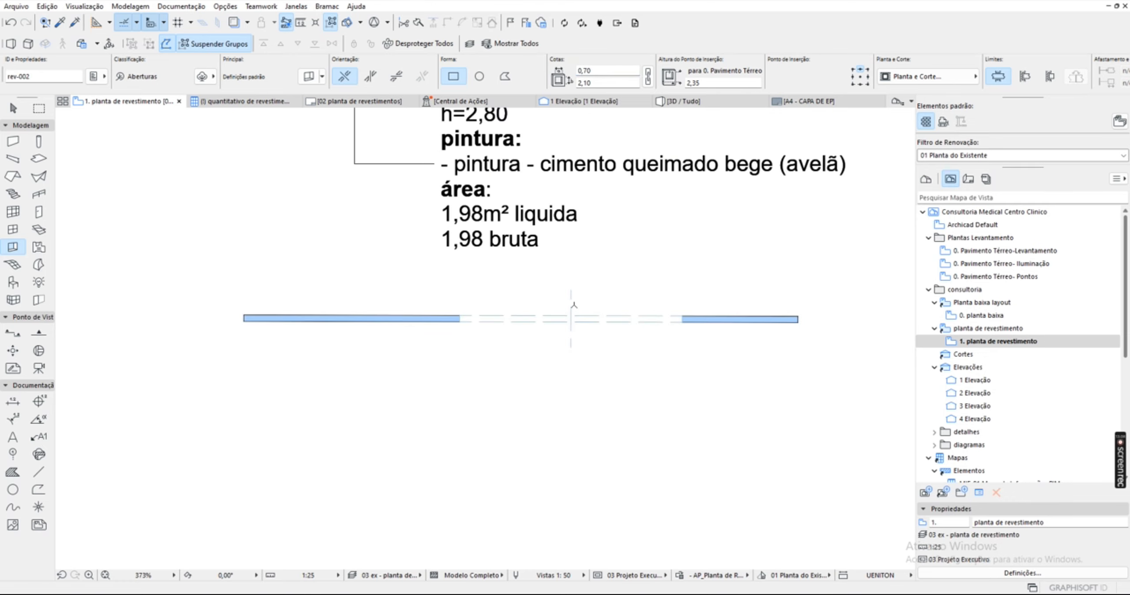
pyautogui.press('Escape')
# Inspect the opening's outline and centre line in the lower covering wall.
pyautogui.scroll(-3, 589, 334)
pyautogui.scroll(5, 665, 352)
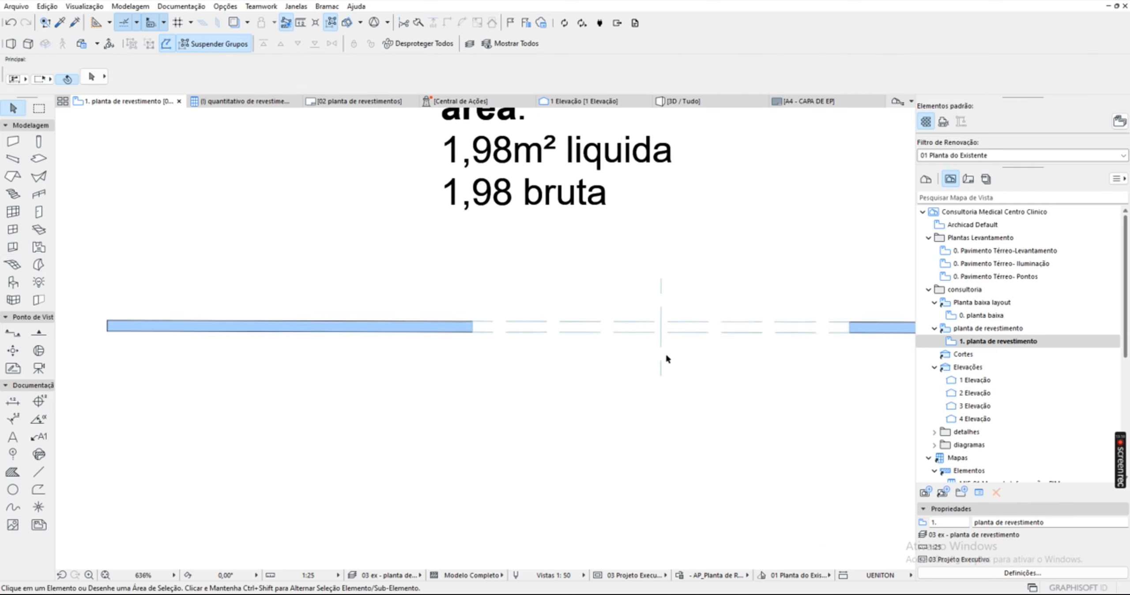
pyautogui.click(662, 332)
pyautogui.scroll(3, 679, 386)
pyautogui.press('Escape')
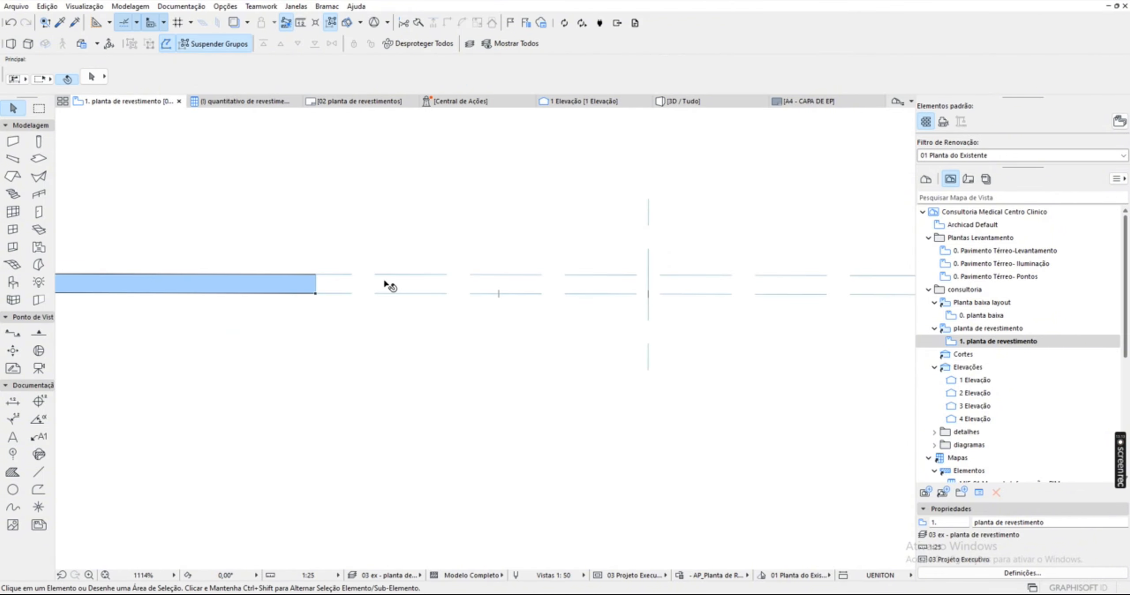
# Review the rule list of the "- AP_Planta de Revestimentos" graphic override combination, down to the two projection rules.
pyautogui.click(680, 576)
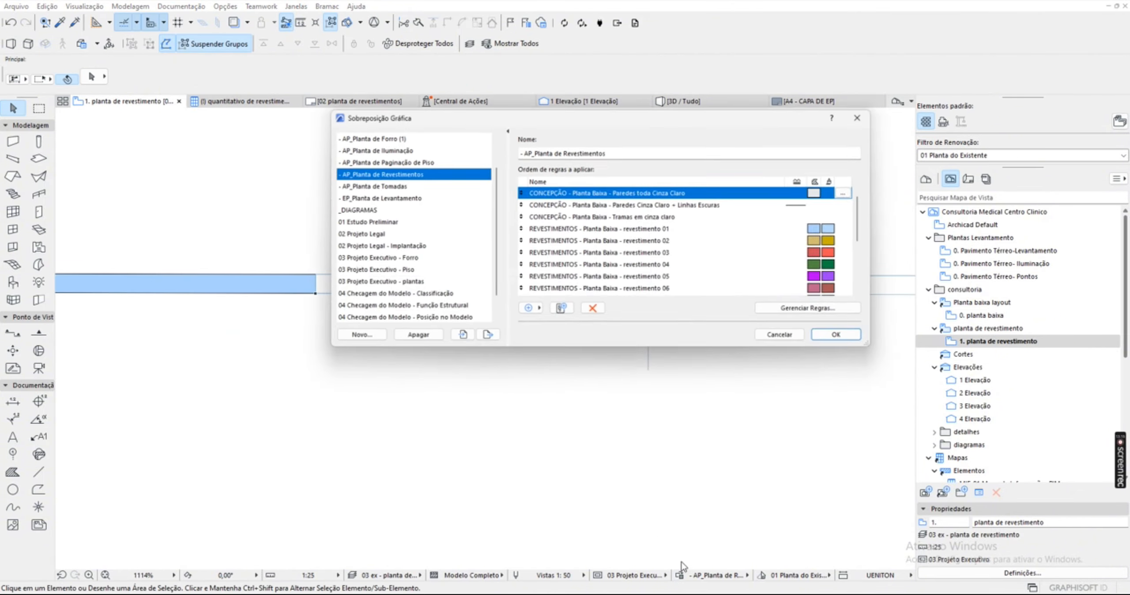
pyautogui.scroll(-3, 699, 239)
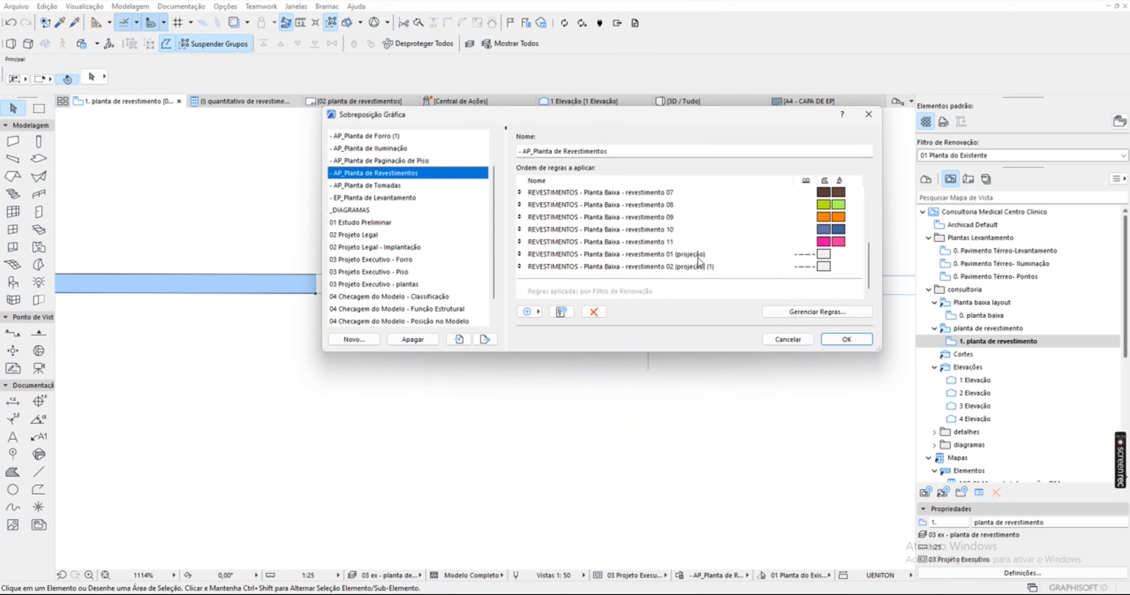
pyautogui.click(847, 340)
pyautogui.click(517, 410)
# Label the lower covering wall using the upper label's autotext settings, with the leader running straight down to text below the wall.
pyautogui.scroll(-6, 517, 411)
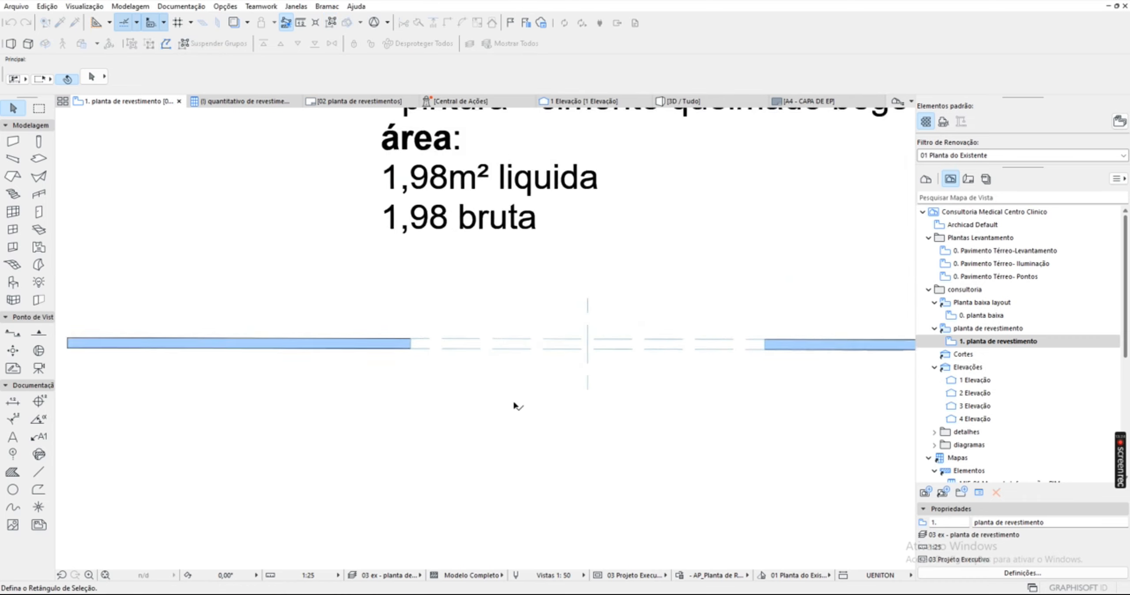
pyautogui.click(446, 416)
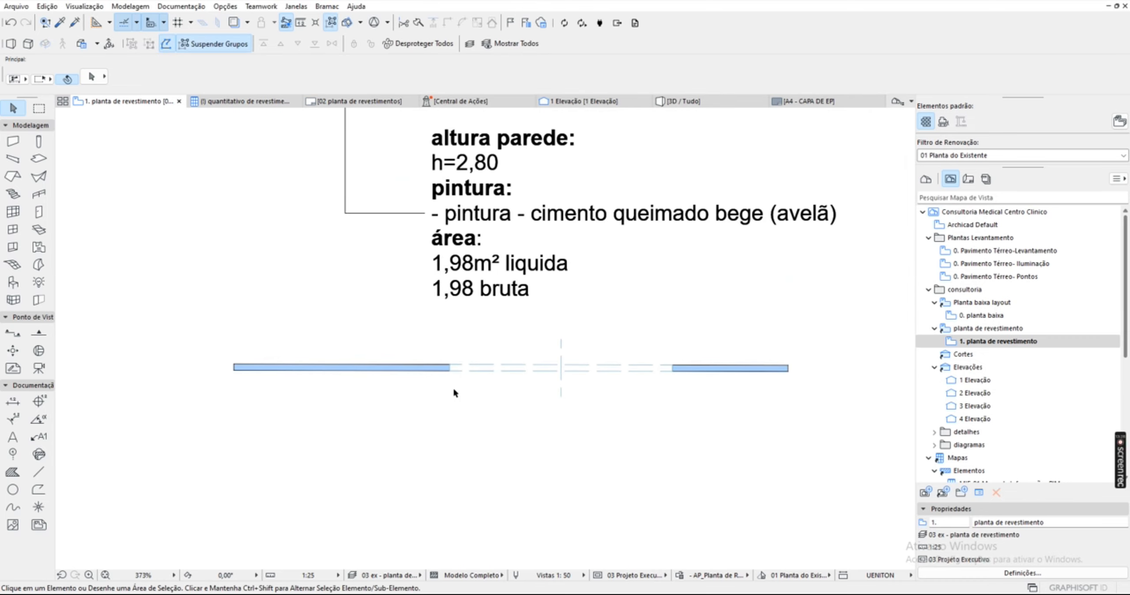
pyautogui.keyDown('alt'); pyautogui.click(390, 215); pyautogui.keyUp('alt')
pyautogui.moveTo(442, 413); pyautogui.dragTo(517, 278, button='middle')
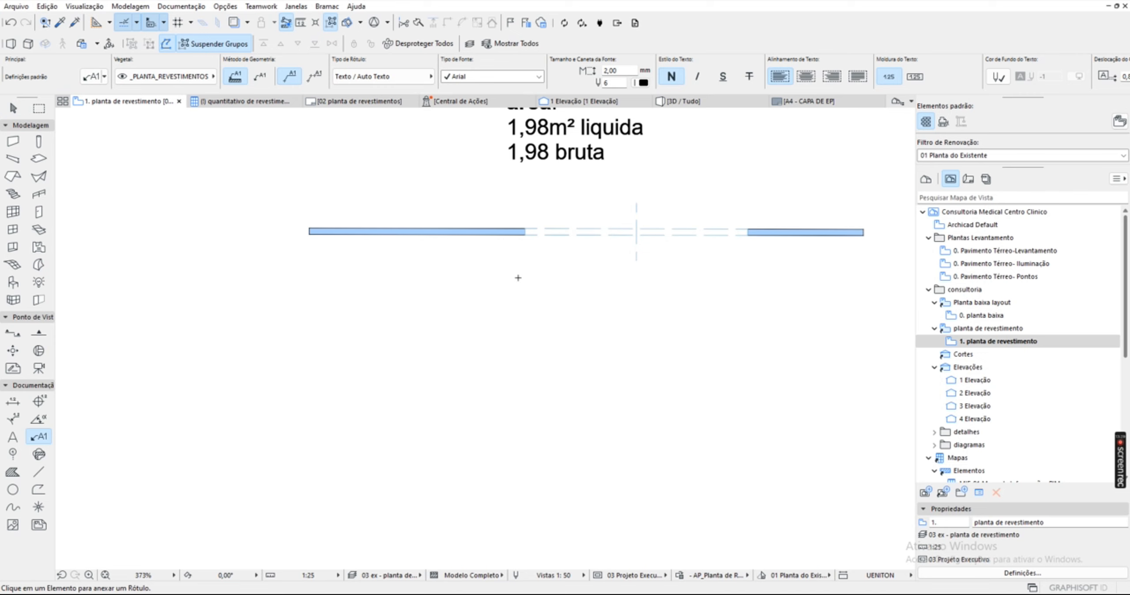
pyautogui.click(459, 234)
pyautogui.press('Escape')
pyautogui.click(460, 194)
pyautogui.click(459, 122)
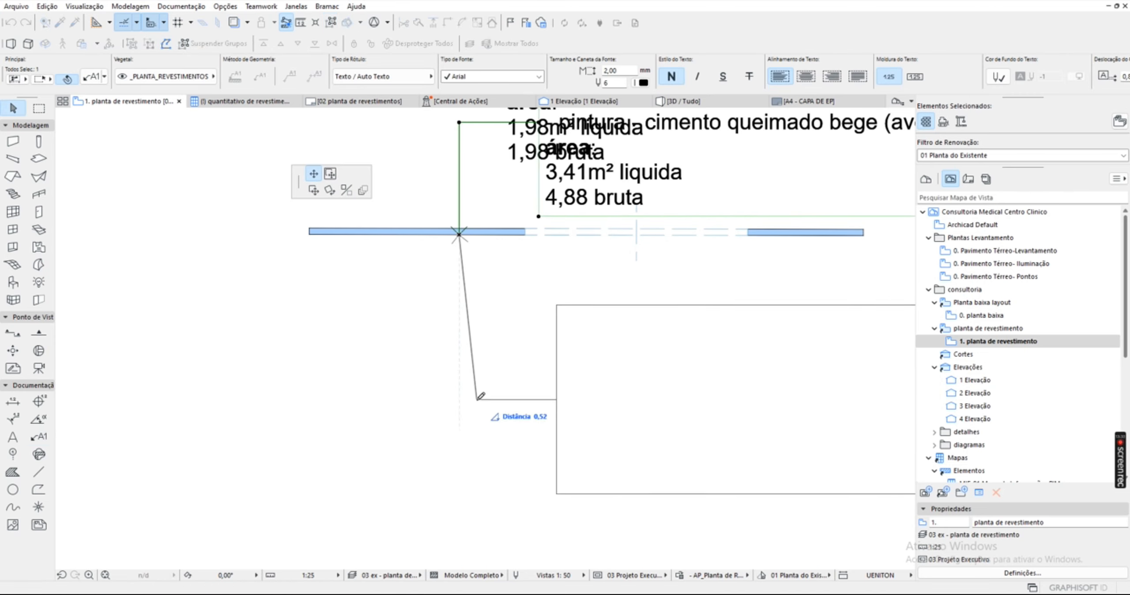
pyautogui.click(459, 364)
pyautogui.scroll(-2, 539, 380)
pyautogui.moveTo(594, 379); pyautogui.dragTo(497, 382, button='middle')
pyautogui.press('Escape')
# Examine the gross area autotext in the lower wall's label against the full length of that wall and its opening.
pyautogui.moveTo(468, 252); pyautogui.dragTo(554, 221, button='middle')
pyautogui.scroll(4, 549, 365)
pyautogui.scroll(-2, 550, 364)
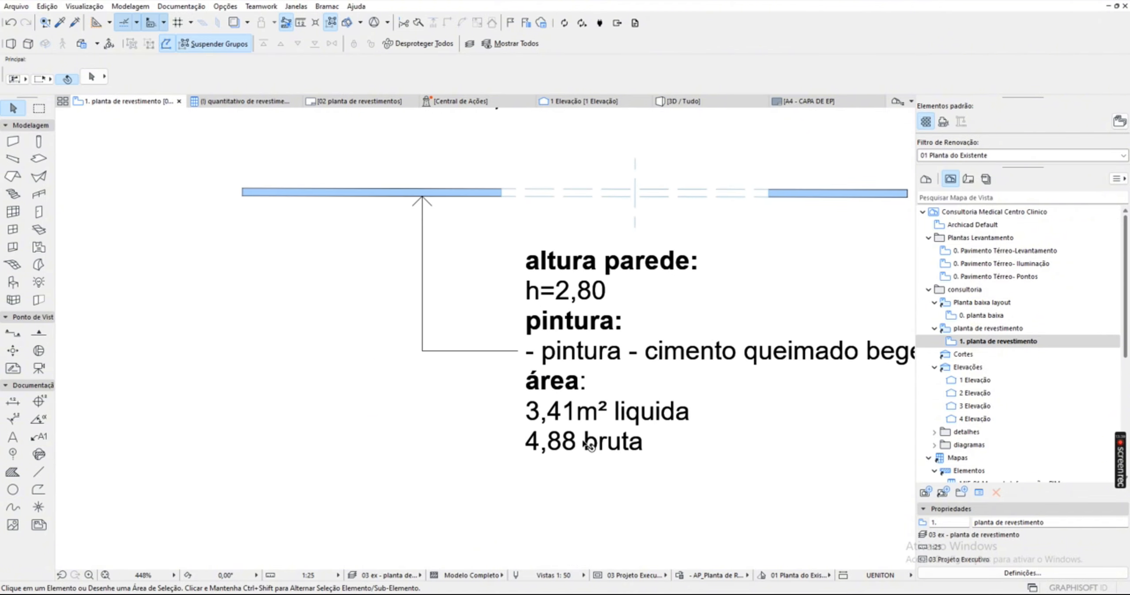
pyautogui.doubleClick(530, 448)
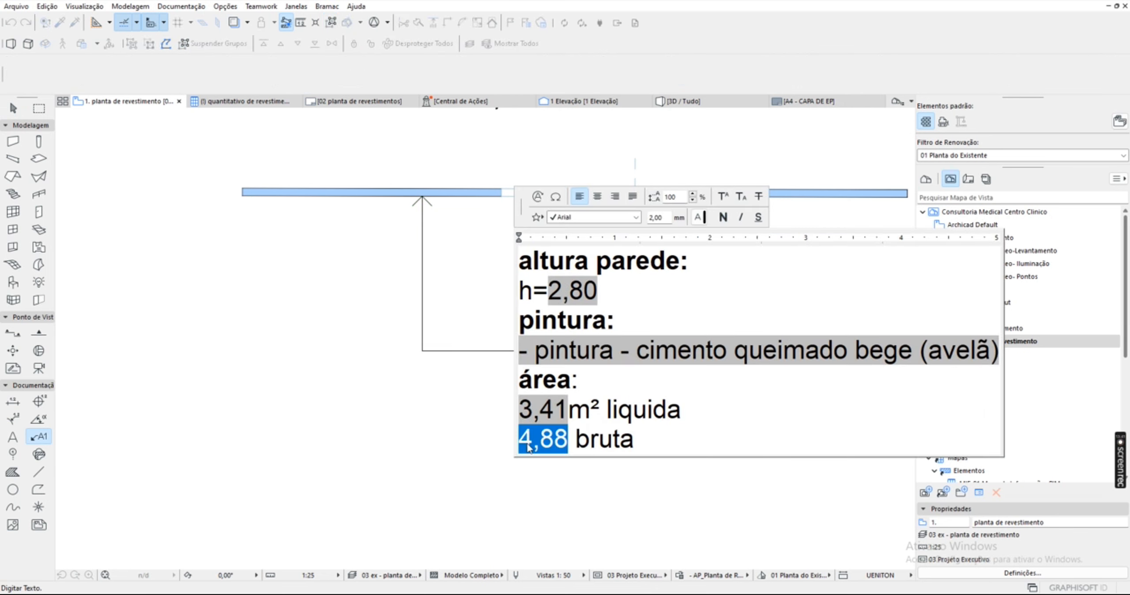
pyautogui.click(463, 388)
pyautogui.click(352, 200)
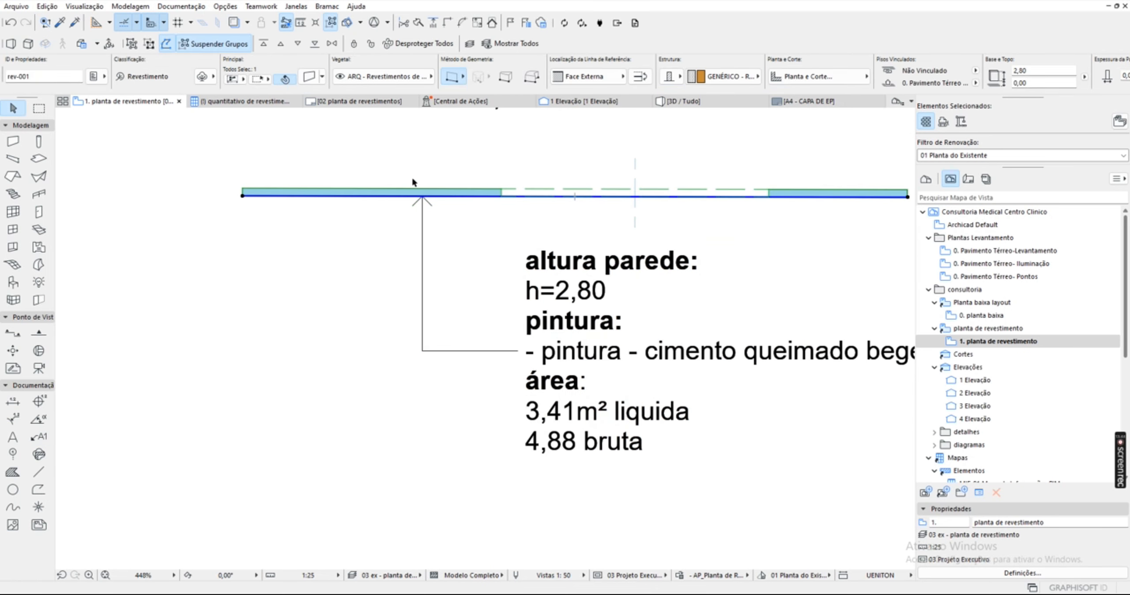
pyautogui.scroll(-1, 413, 177)
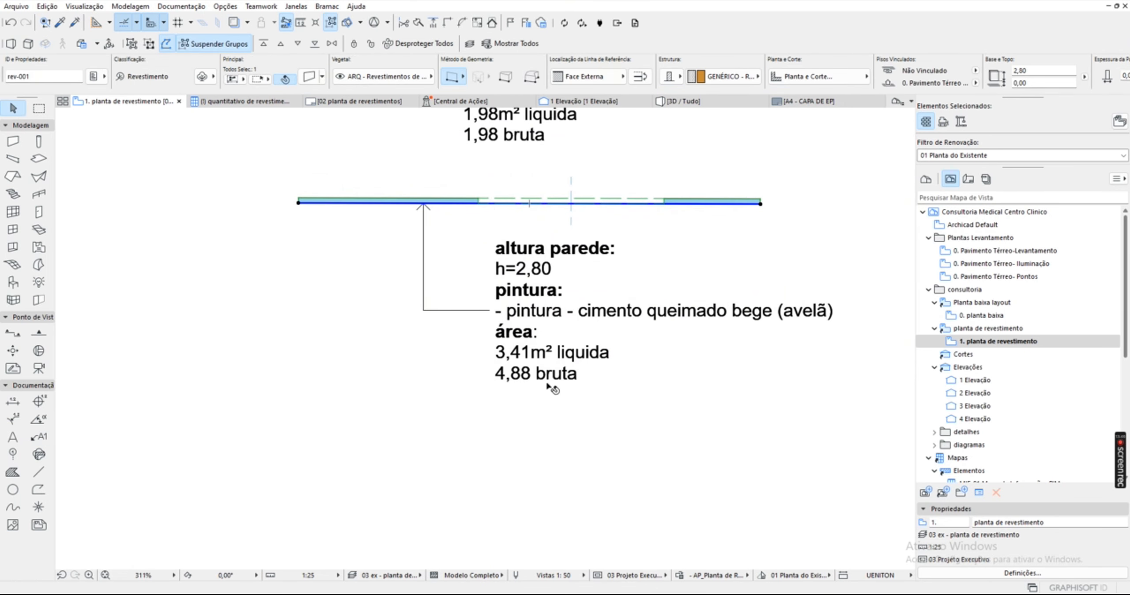
# Compare the net area line with the gross area line in the lower wall's label.
pyautogui.scroll(1, 512, 391)
pyautogui.doubleClick(517, 347)
pyautogui.click(348, 409)
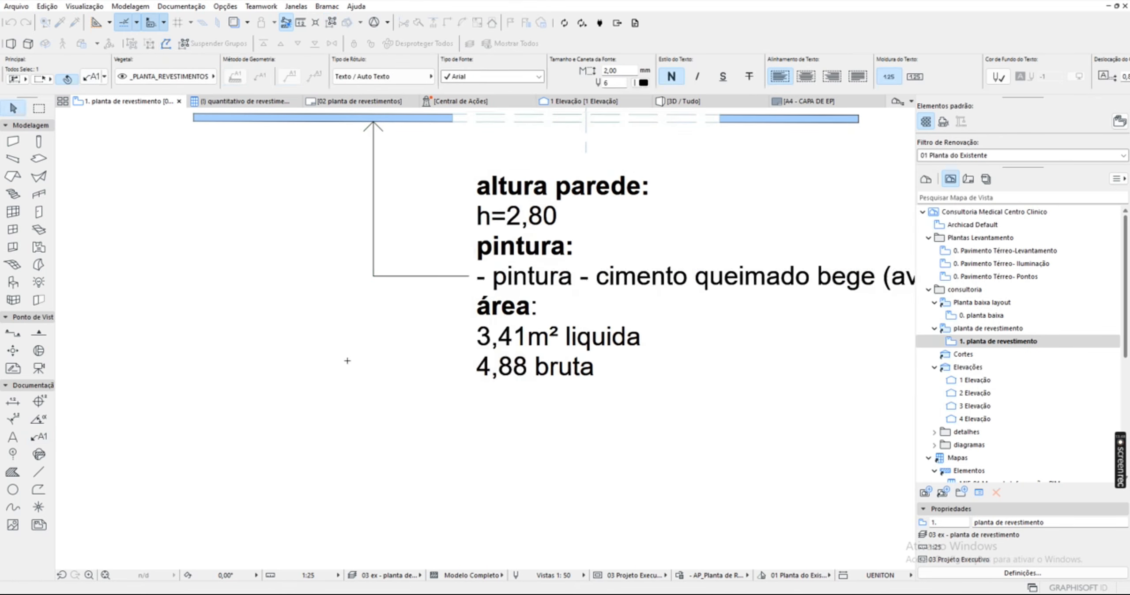
pyautogui.scroll(-1, 365, 274)
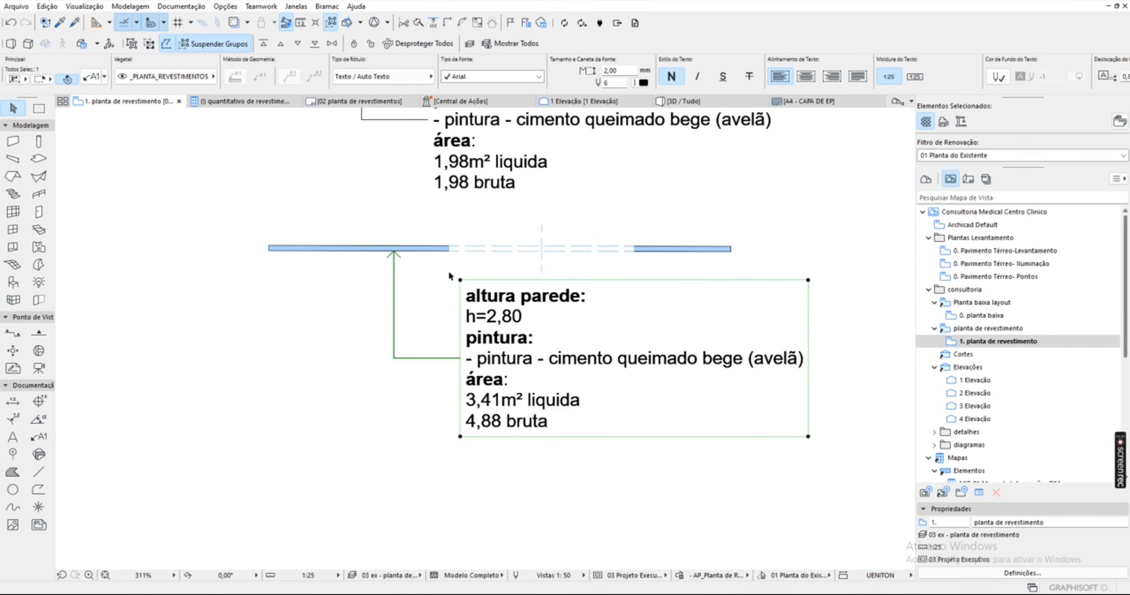
pyautogui.click(345, 393)
pyautogui.scroll(2, 503, 408)
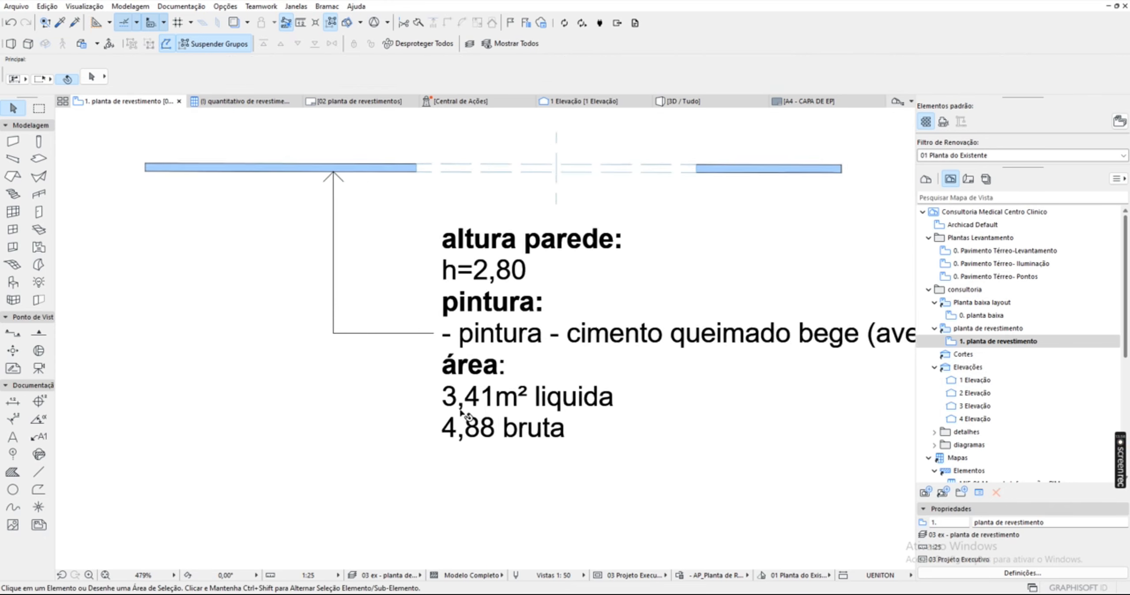
pyautogui.scroll(-2, 455, 404)
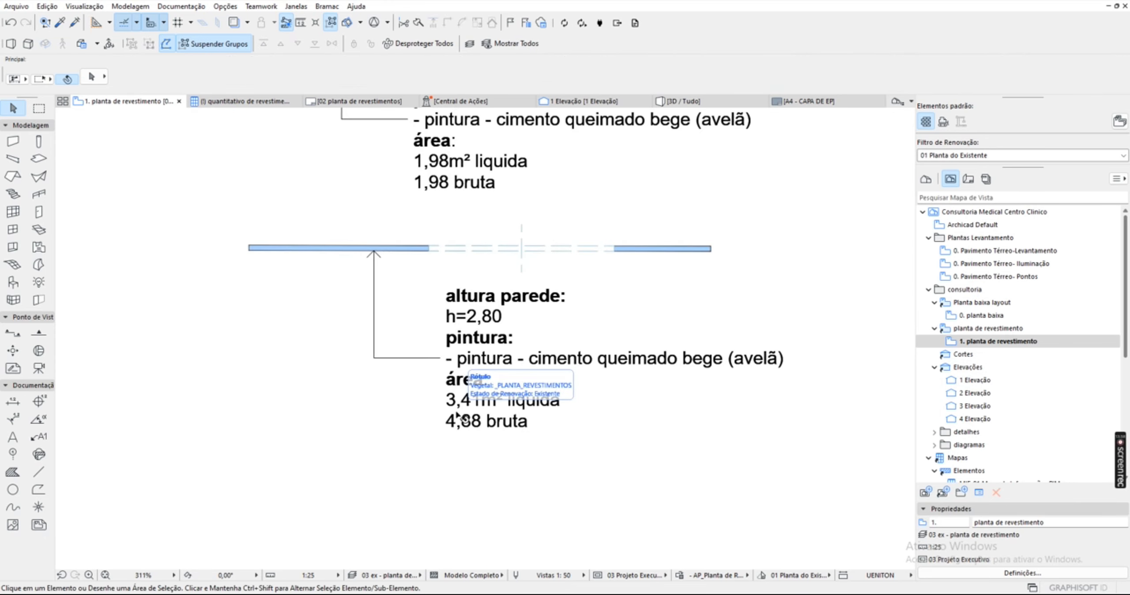
pyautogui.click(408, 447)
pyautogui.click(407, 448)
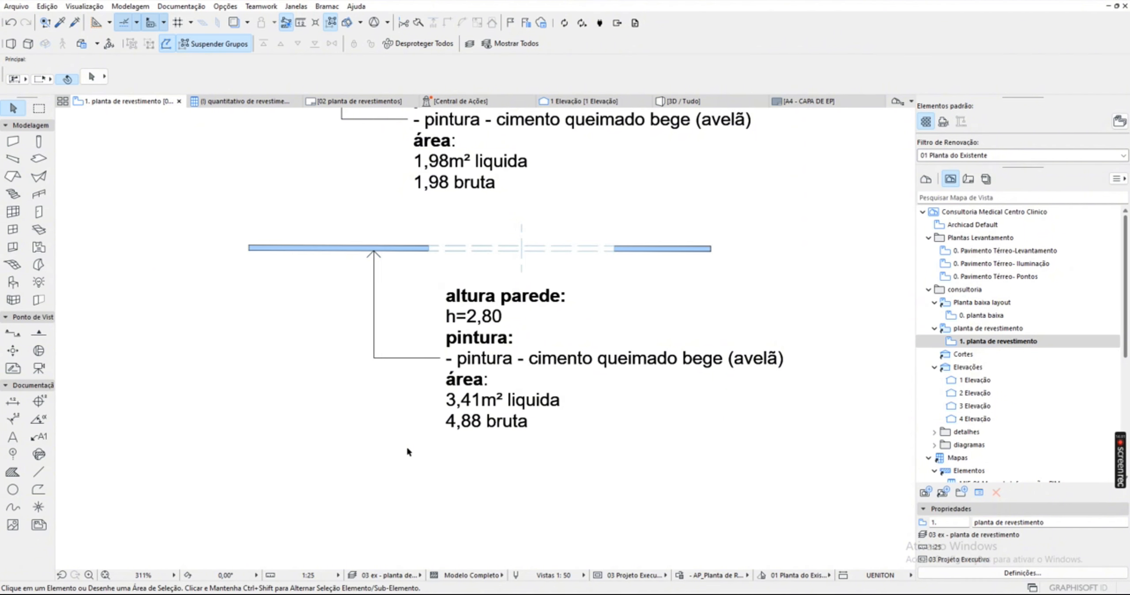
# Inspect the net and gross area autotext in the label of the room's covering wall beside the window.
pyautogui.scroll(-4, 471, 424)
pyautogui.moveTo(768, 317)
pyautogui.mouseDown(button='middle')
pyautogui.moveTo(553, 321)
pyautogui.moveTo(467, 376)
pyautogui.moveTo(425, 426)
pyautogui.mouseUp(button='middle')
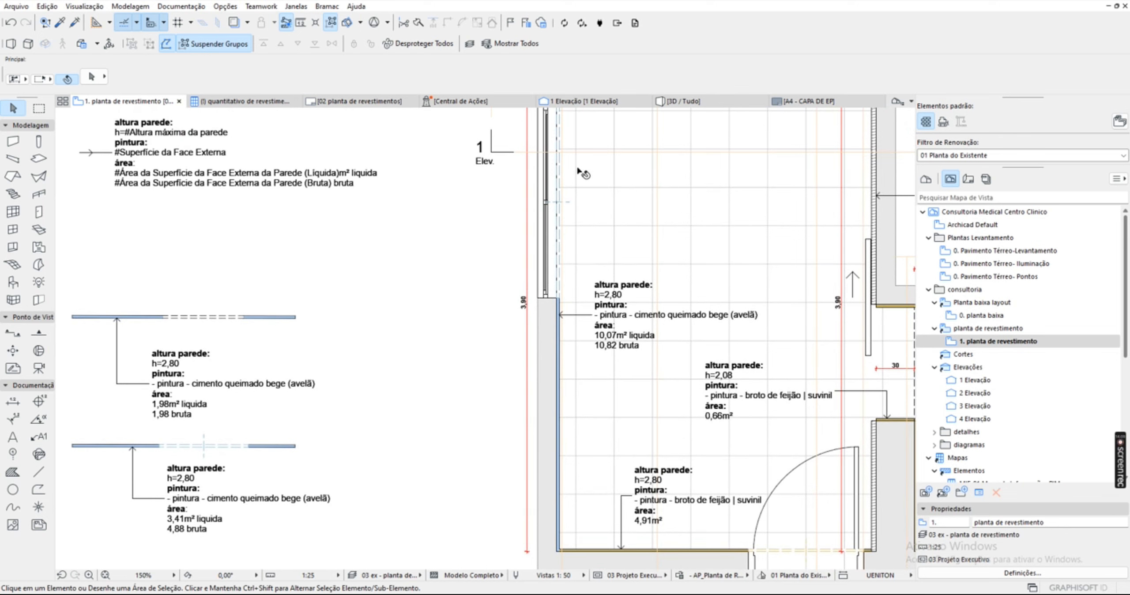
pyautogui.moveTo(546, 342); pyautogui.dragTo(534, 402, button='middle')
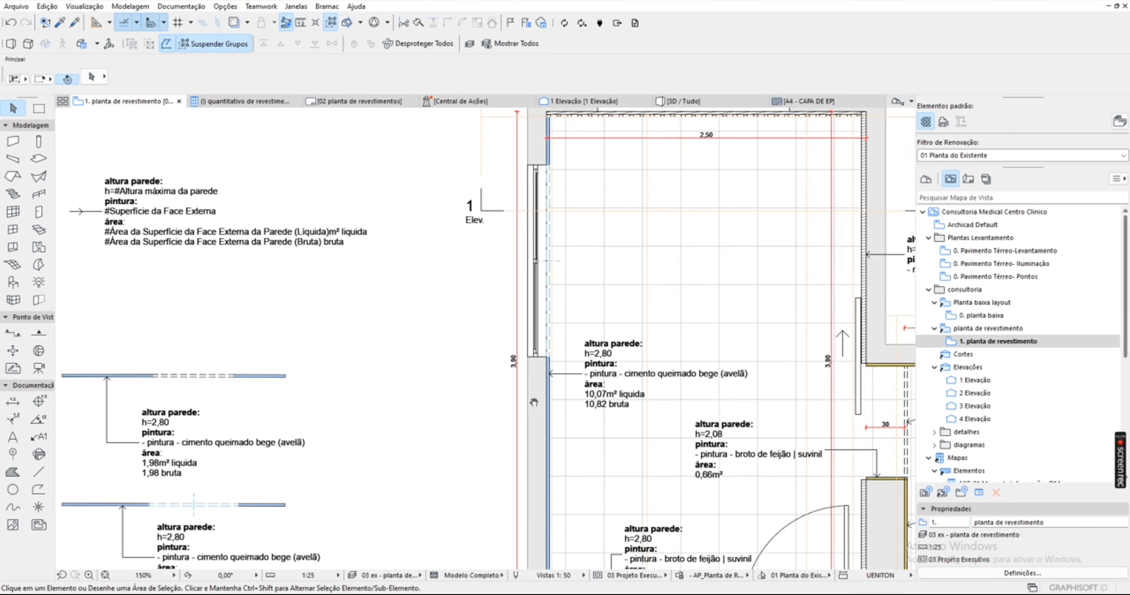
pyautogui.scroll(-2, 594, 247)
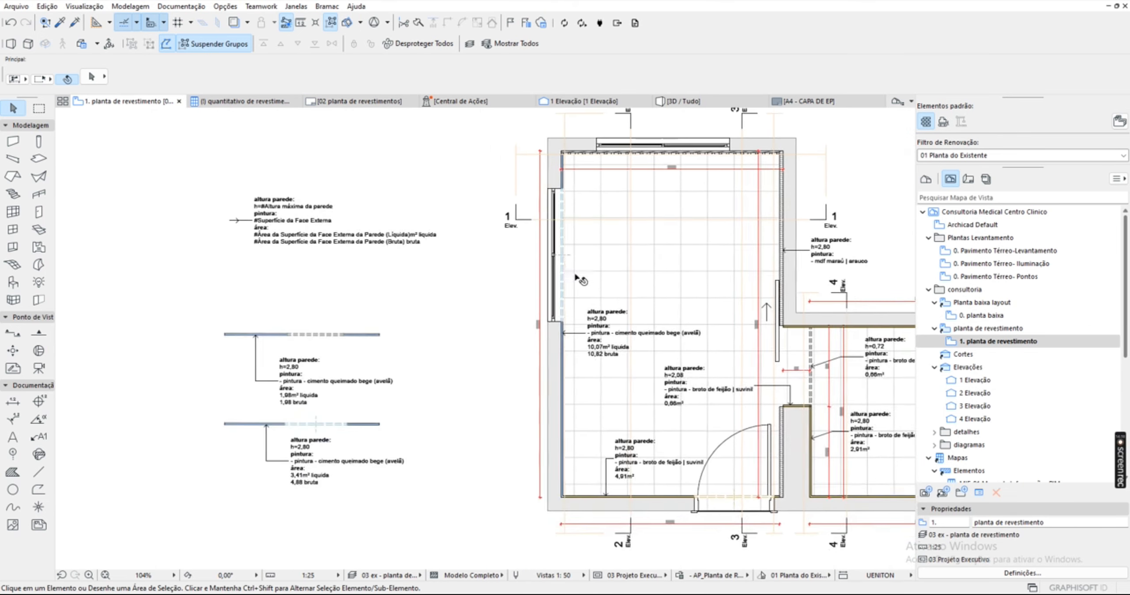
pyautogui.scroll(6, 583, 389)
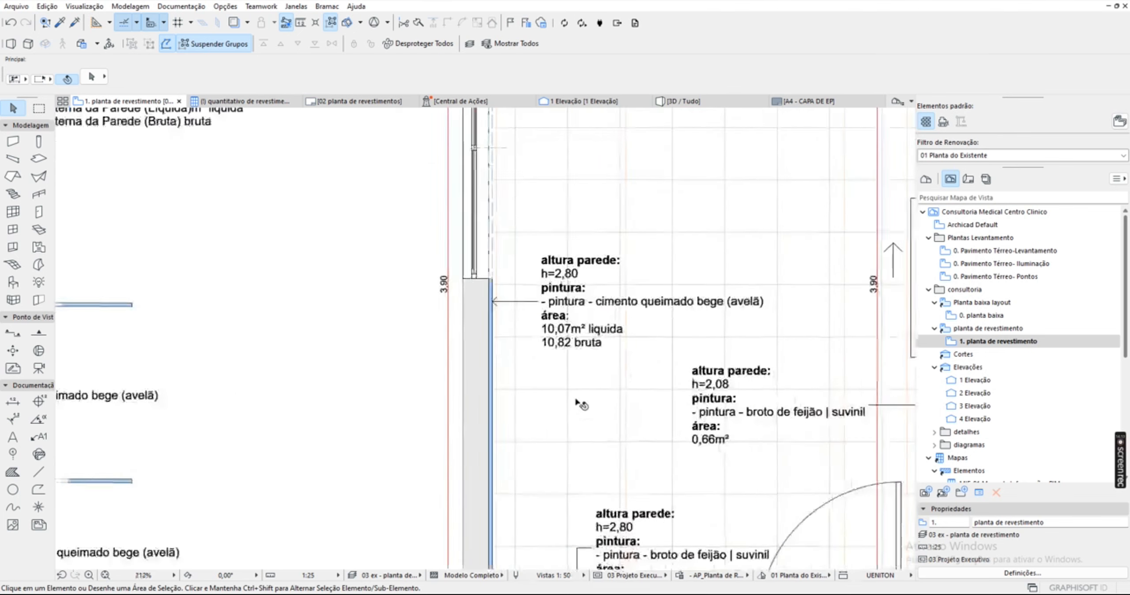
pyautogui.doubleClick(546, 286)
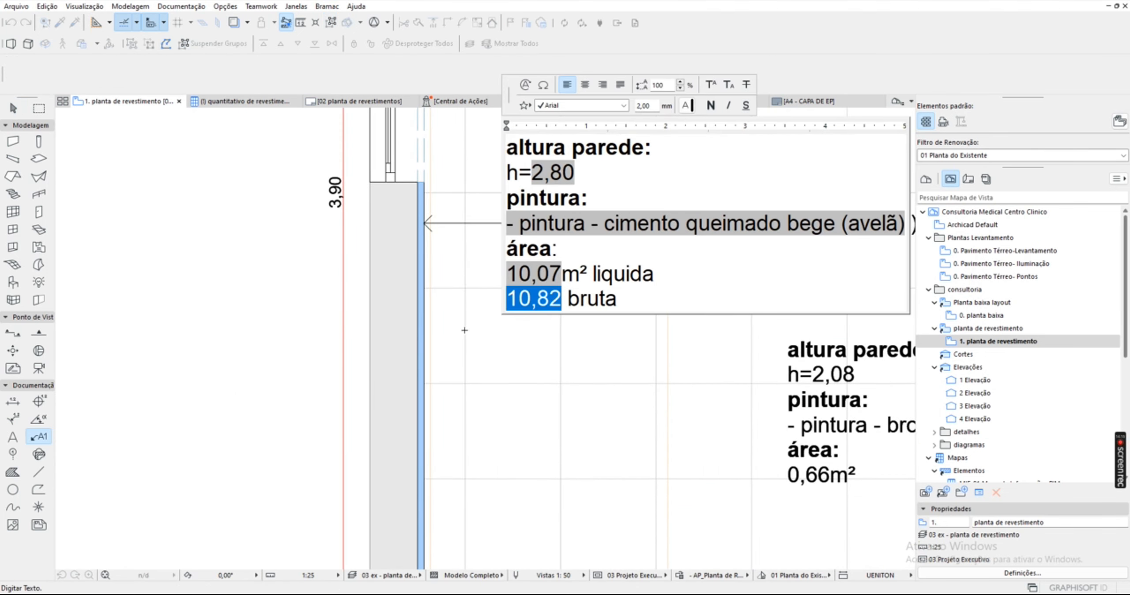
pyautogui.click(507, 329)
pyautogui.scroll(-4, 518, 331)
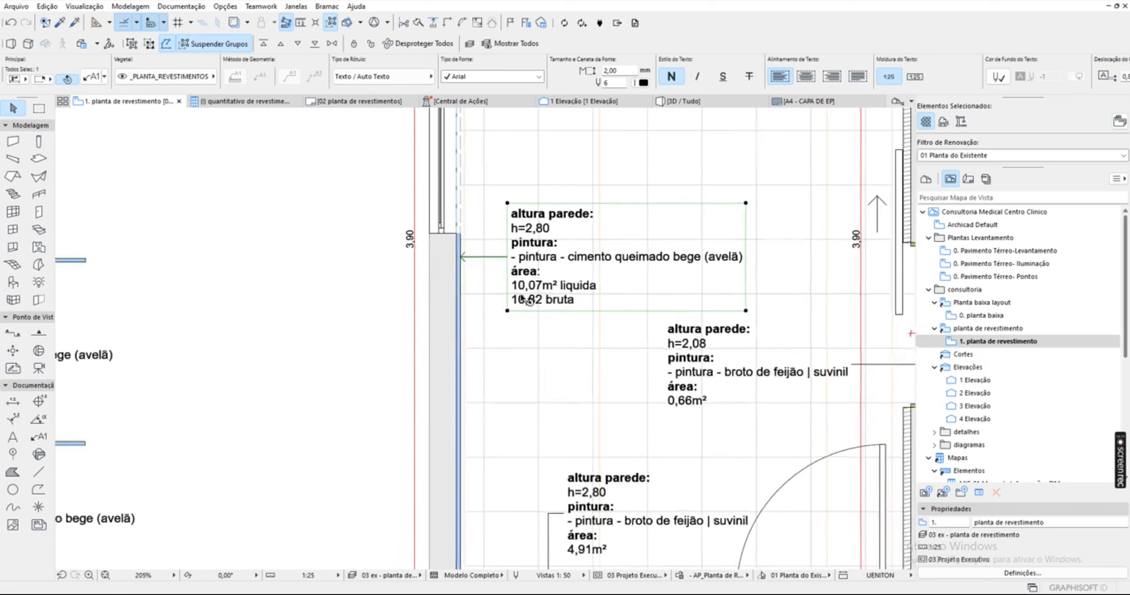
pyautogui.scroll(3, 528, 311)
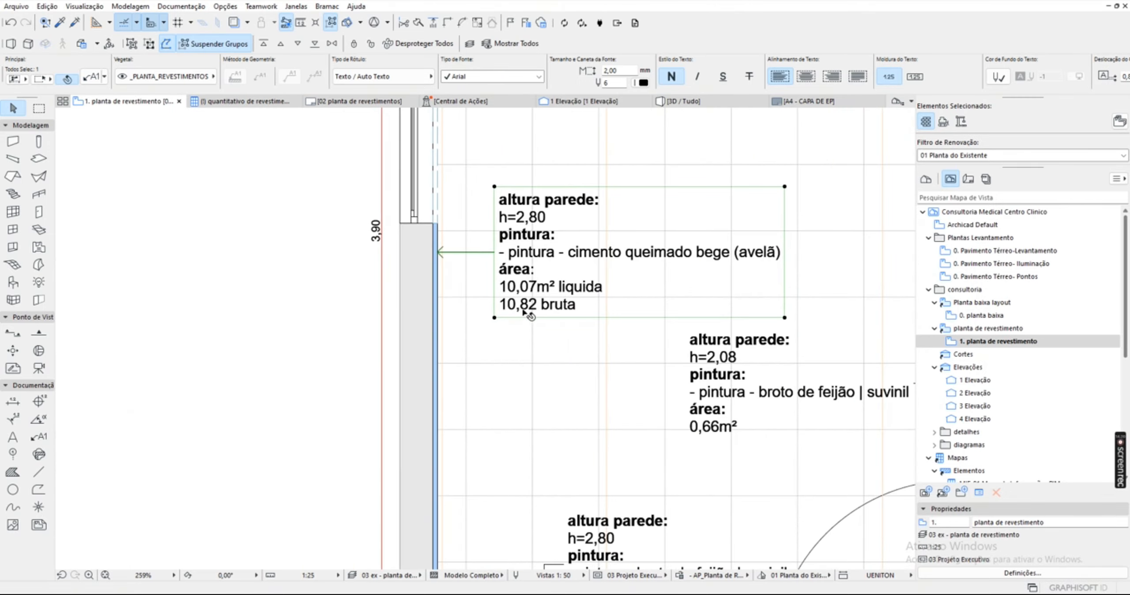
pyautogui.scroll(2, 516, 311)
pyautogui.scroll(1, 530, 300)
pyautogui.scroll(-1, 537, 294)
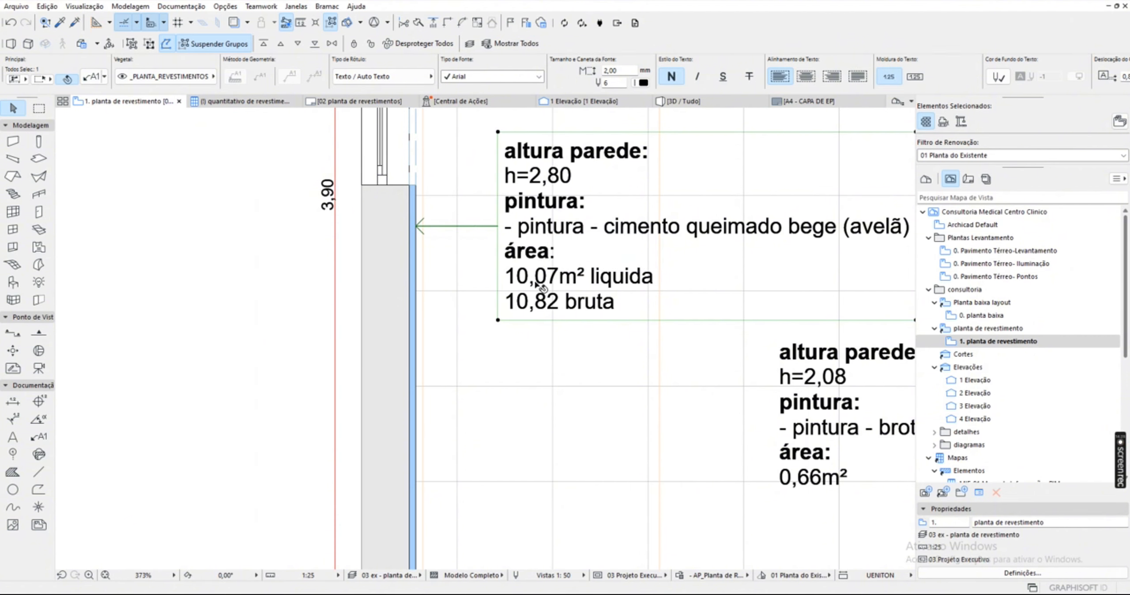
# Remove the gross area line from the label of the room's covering wall beside the window, keeping only the net area.
pyautogui.doubleClick(555, 281)
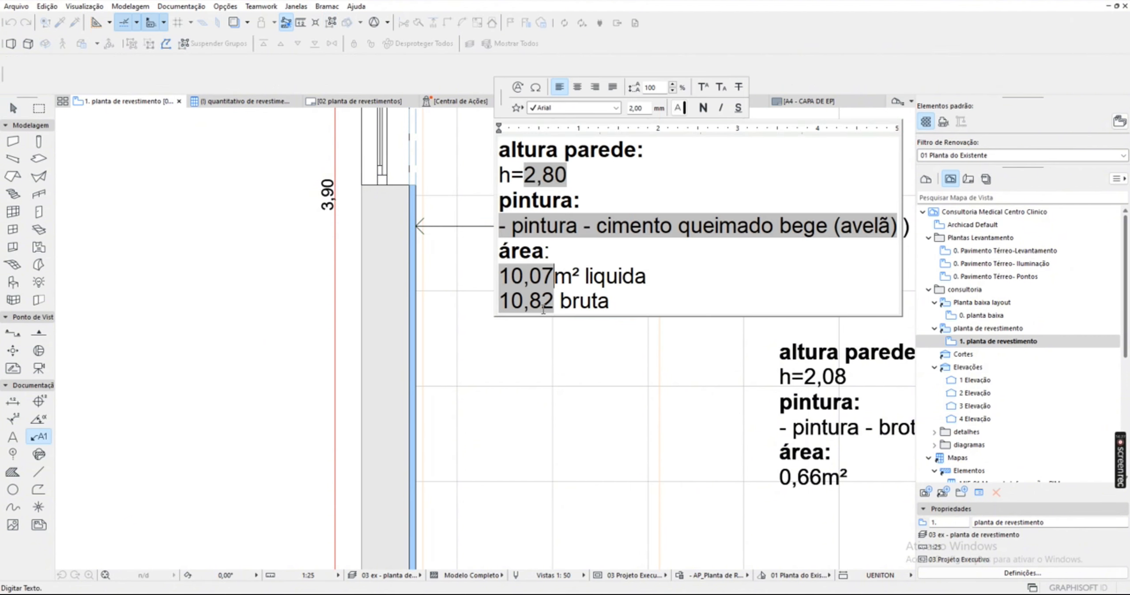
pyautogui.press('Escape')
pyautogui.doubleClick(536, 302)
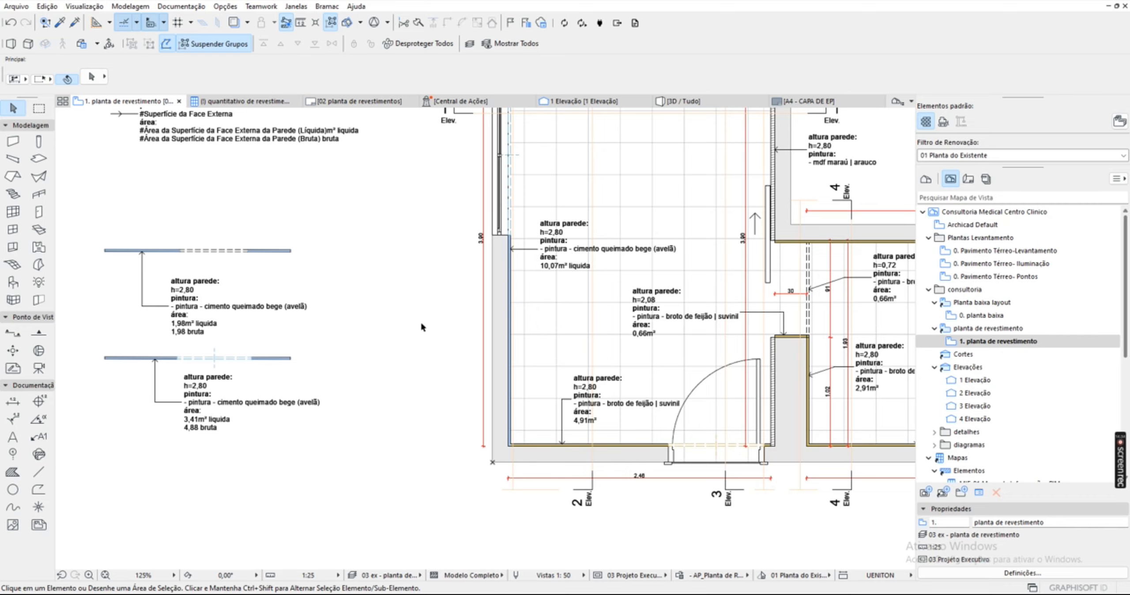
# Examine the room's covering walls around the window and door, with their dimensions and area labels.
pyautogui.moveTo(435, 329); pyautogui.dragTo(394, 366, button='middle')
pyautogui.scroll(-3, 403, 353)
pyautogui.scroll(6, 439, 170)
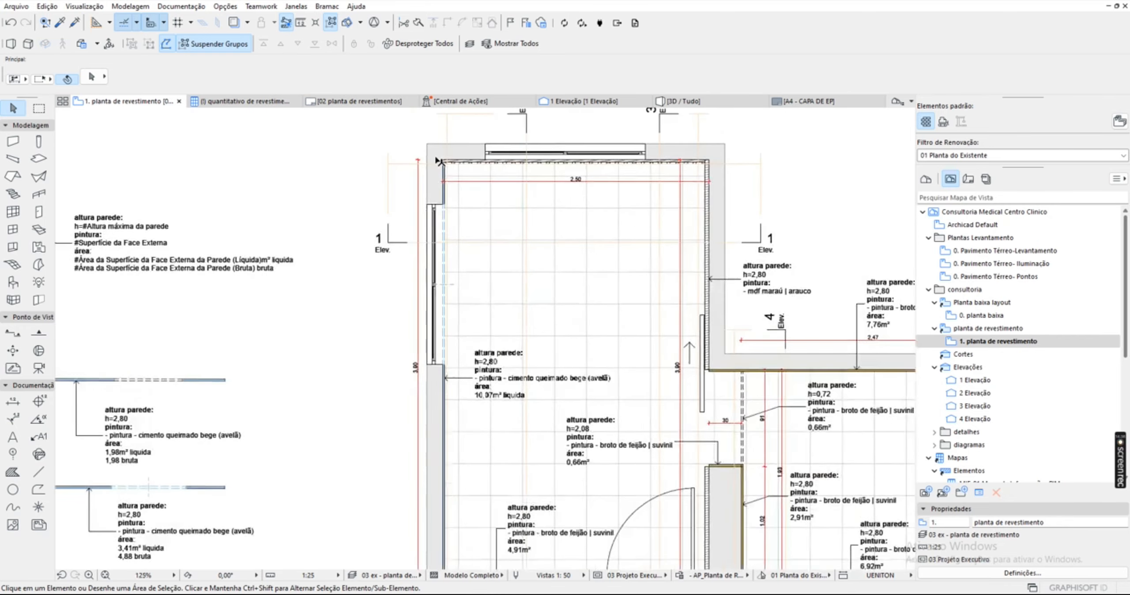
pyautogui.click(400, 213)
pyautogui.scroll(-3, 411, 208)
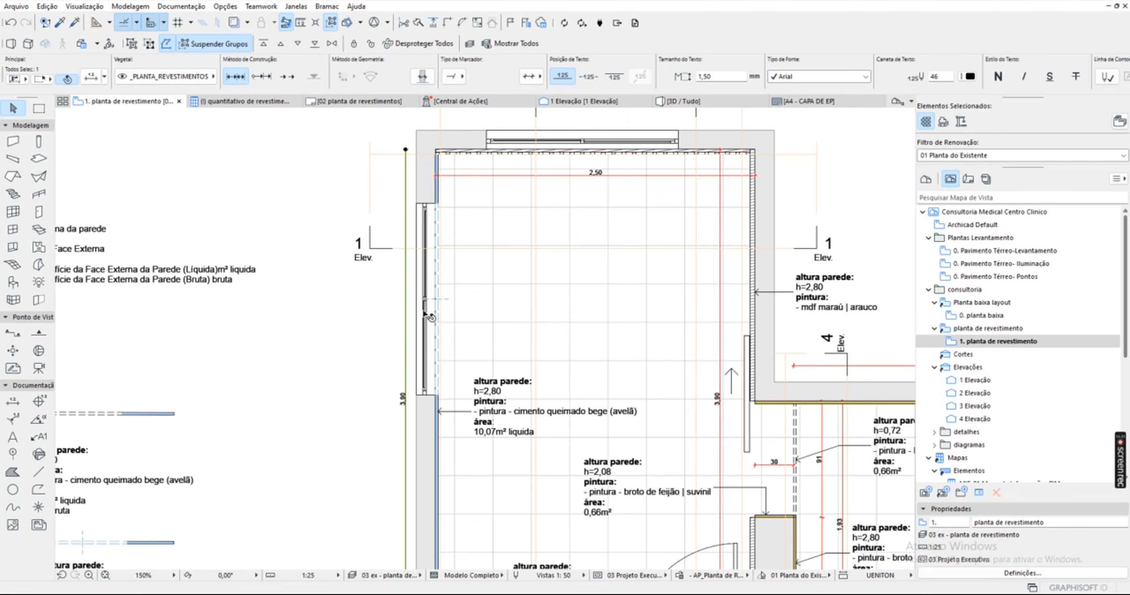
pyautogui.moveTo(443, 518); pyautogui.dragTo(453, 268, button='middle')
pyautogui.click(459, 487)
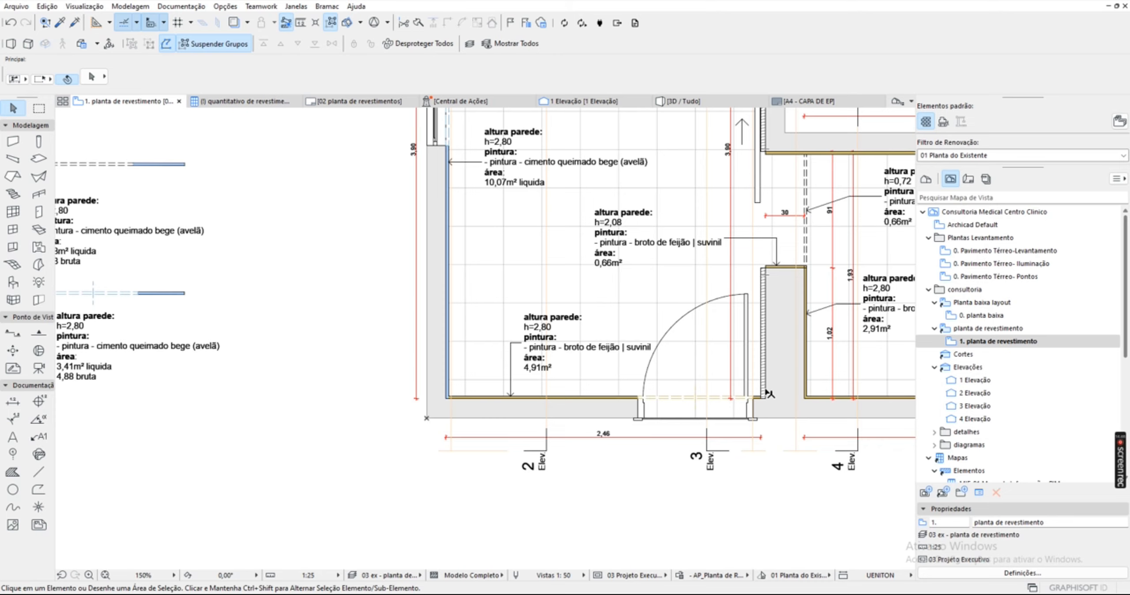
pyautogui.scroll(-3, 768, 393)
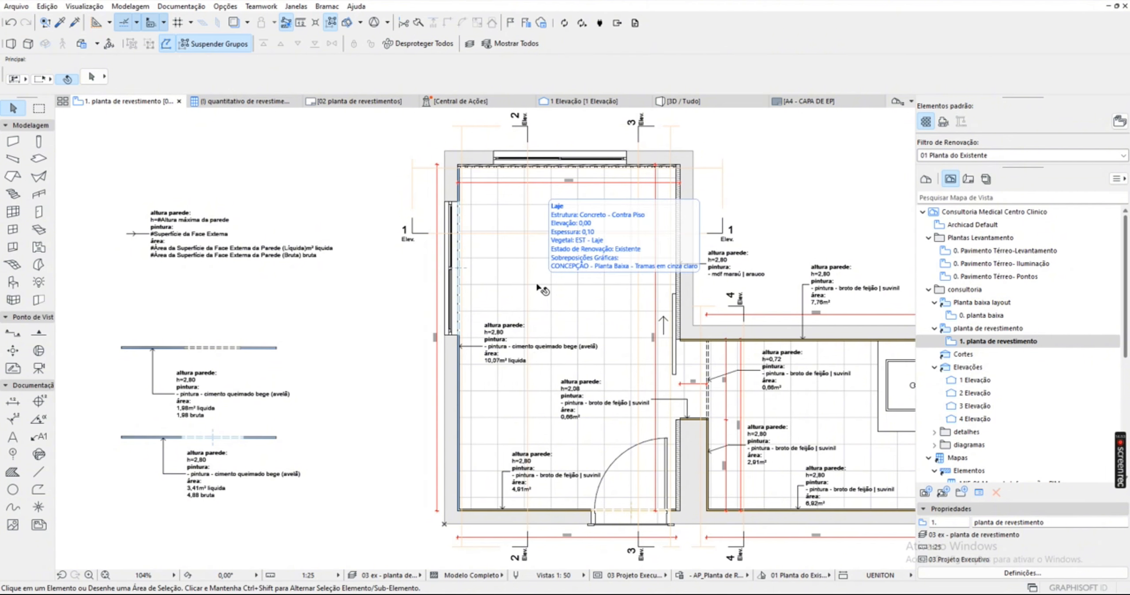
pyautogui.scroll(-2, 539, 288)
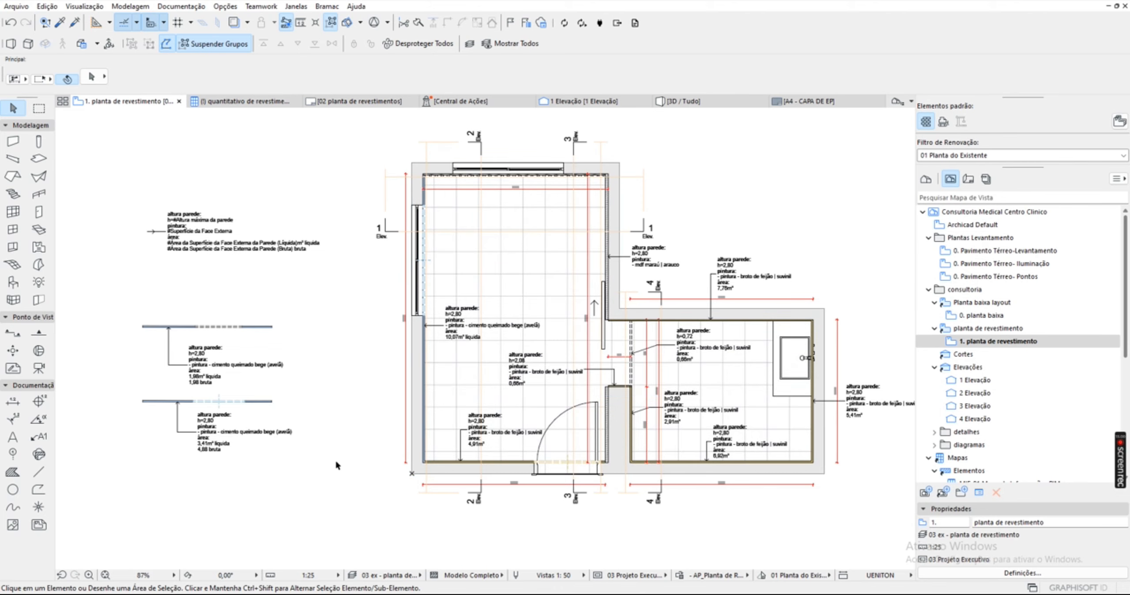
# Check which layer the lower sample covering wall is assigned to.
pyautogui.scroll(7, 199, 405)
pyautogui.scroll(-9, 256, 385)
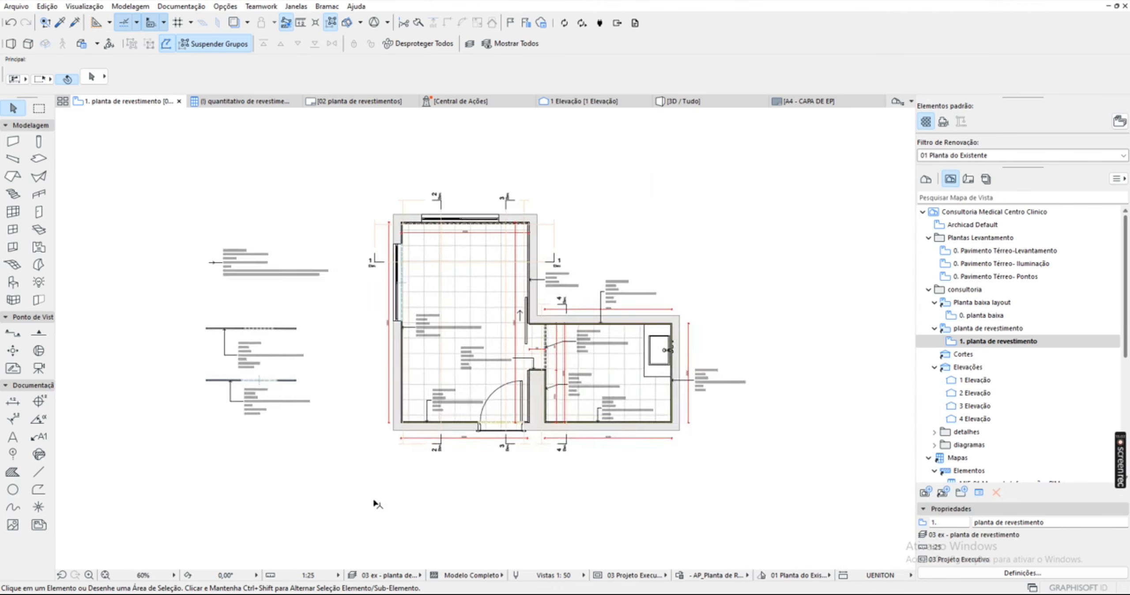
pyautogui.scroll(2, 433, 455)
pyautogui.scroll(2, 435, 456)
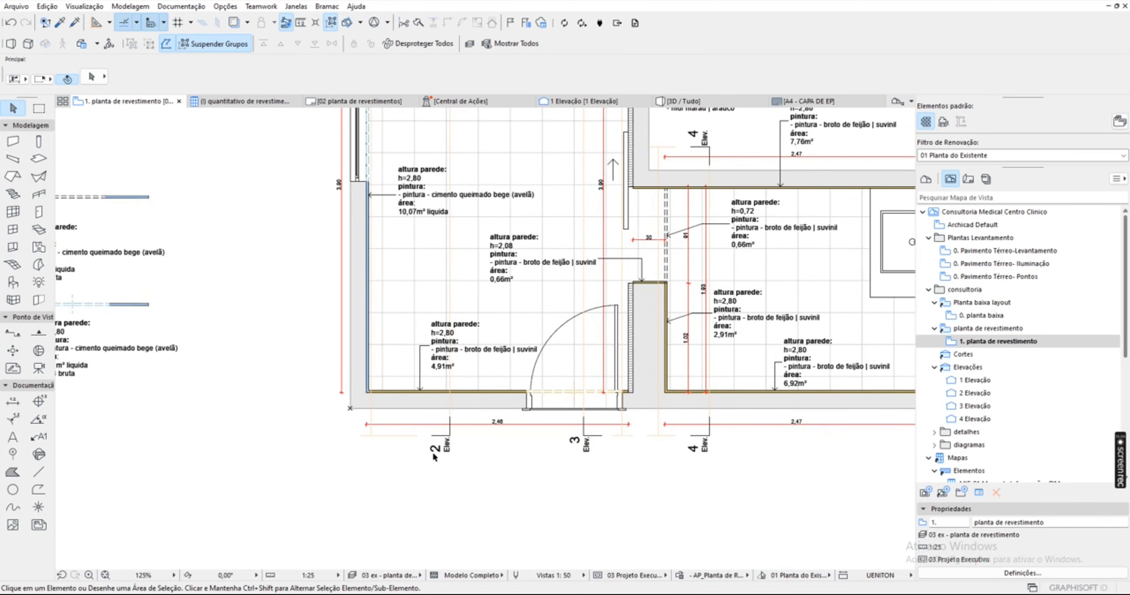
pyautogui.scroll(-2, 435, 457)
pyautogui.scroll(4, 245, 260)
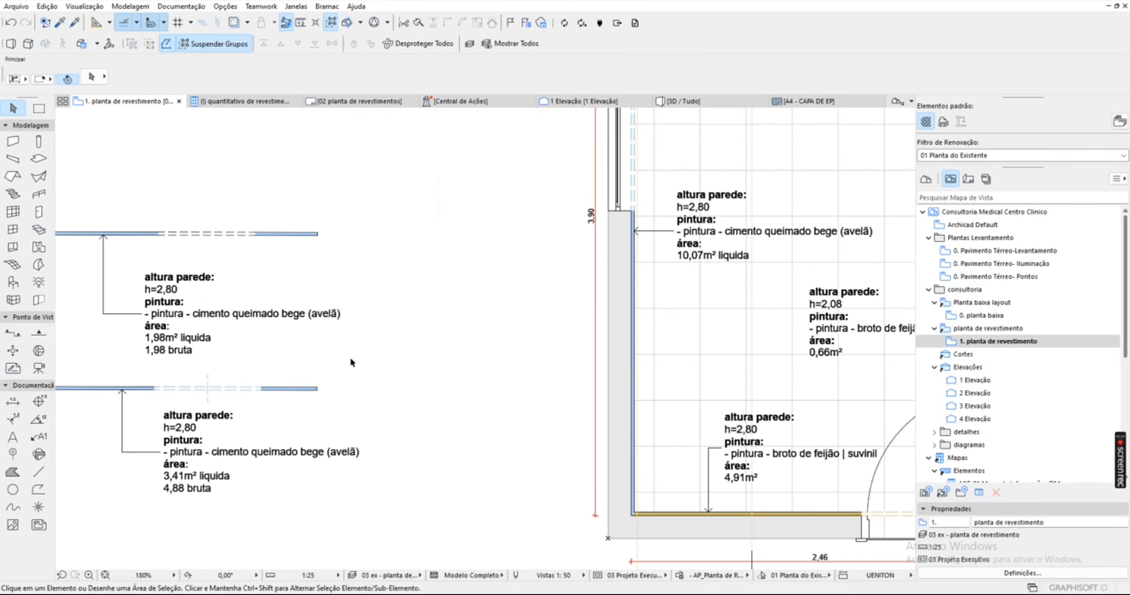
pyautogui.click(316, 390)
pyautogui.click(409, 80)
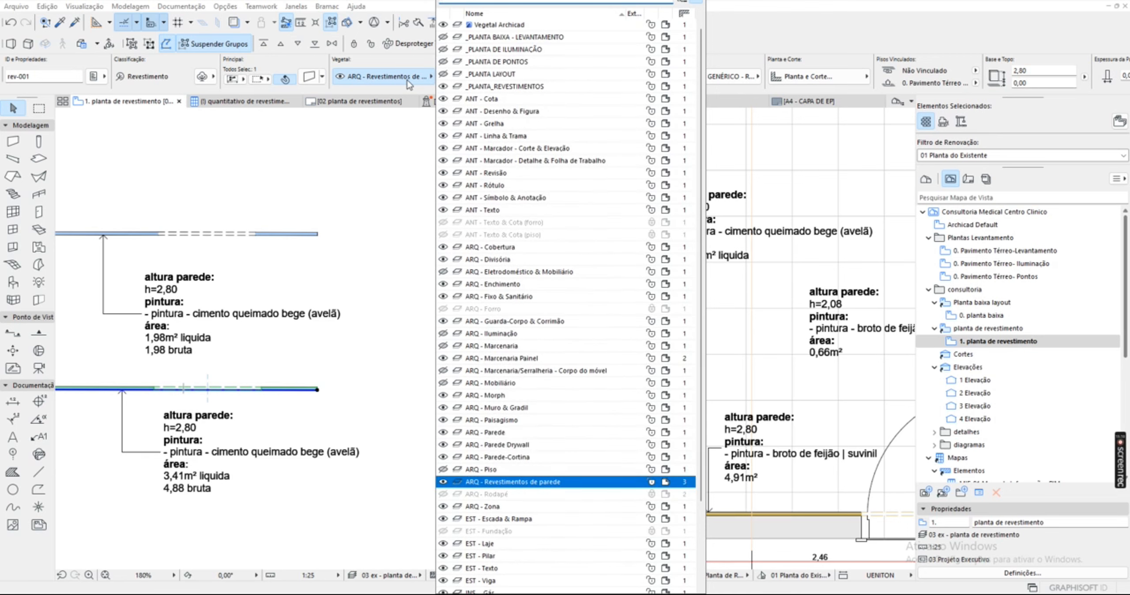
pyautogui.click(387, 60)
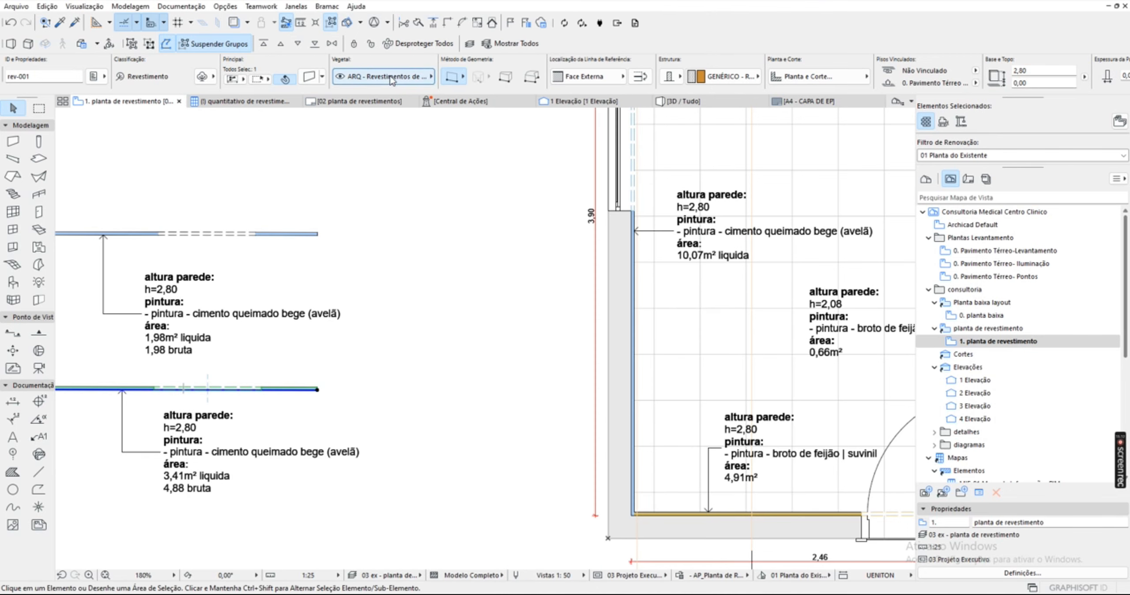
# Check which building material is assigned to the room's covering wall beside the window, leaving the material unchanged.
pyautogui.click(505, 306)
pyautogui.scroll(-4, 505, 309)
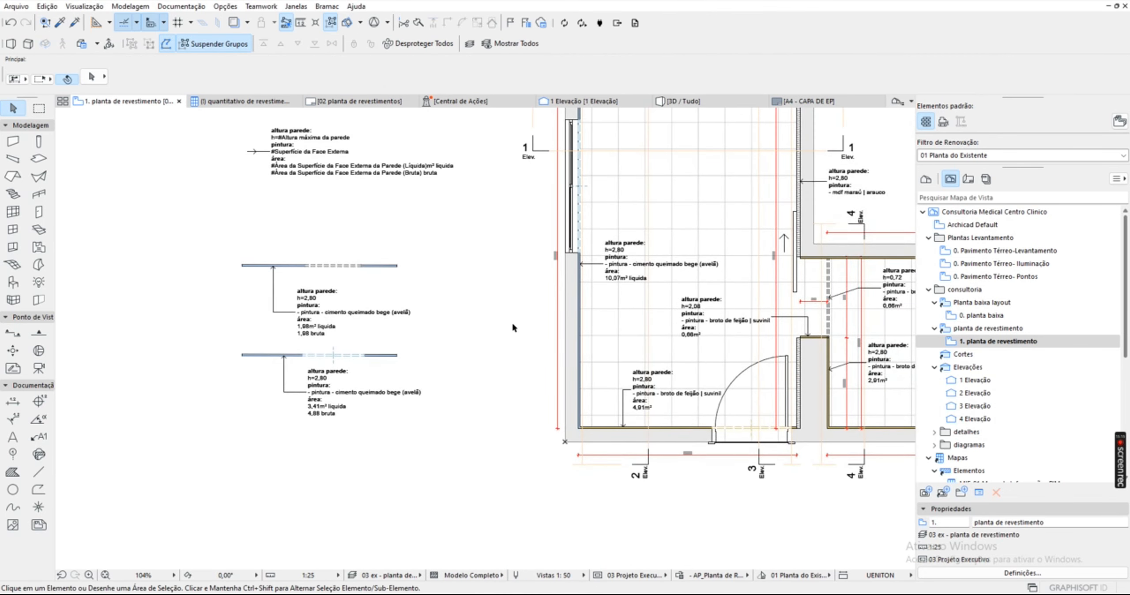
pyautogui.scroll(4, 514, 322)
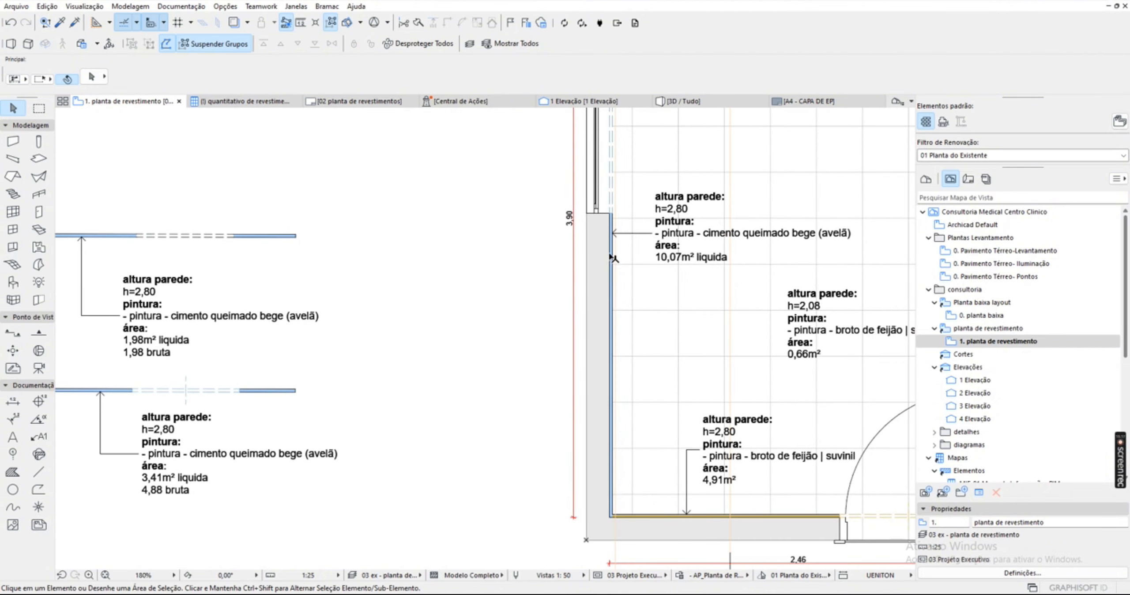
pyautogui.click(612, 258)
pyautogui.click(729, 76)
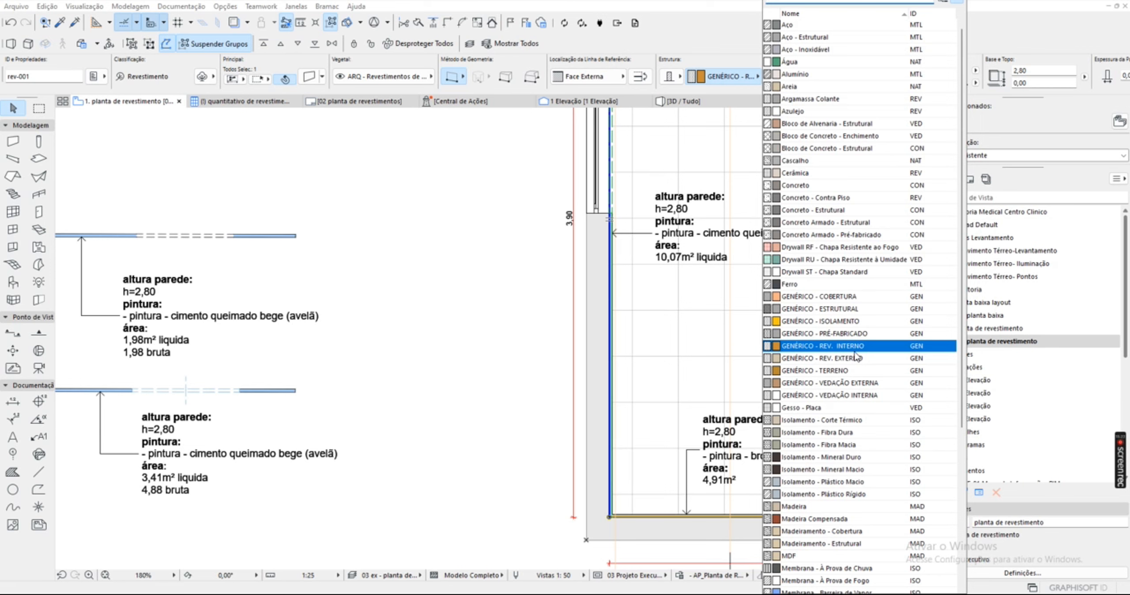
pyautogui.click(455, 302)
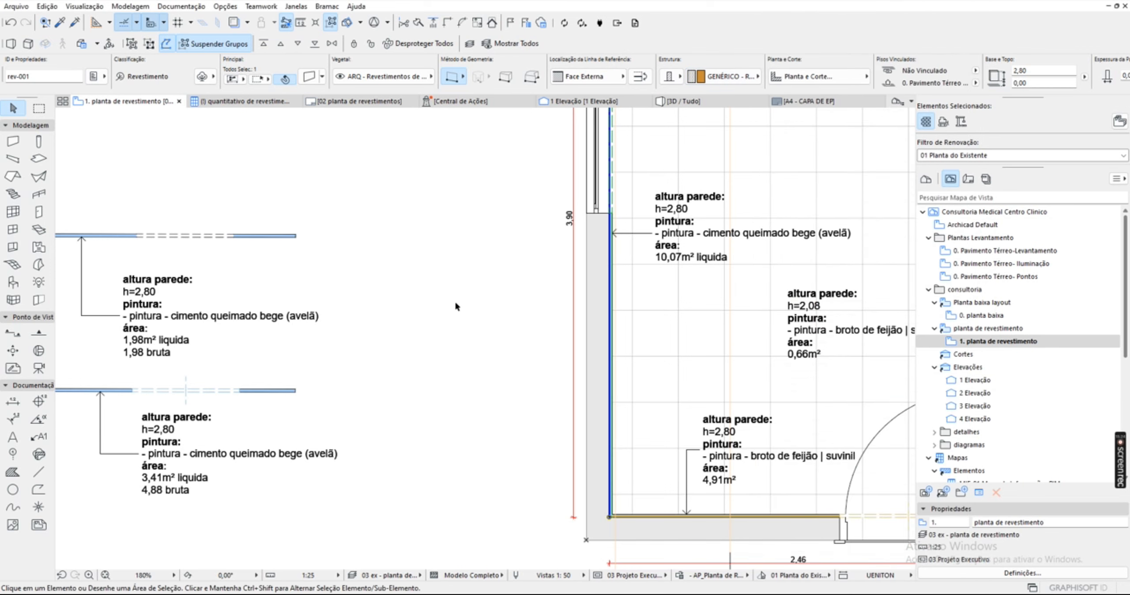
pyautogui.click(454, 300)
# Show the plan with the 02 ex - layout layer combination and inspect the wall beside the window and the adjoining cabinet.
pyautogui.scroll(-1, 455, 307)
pyautogui.click(389, 575)
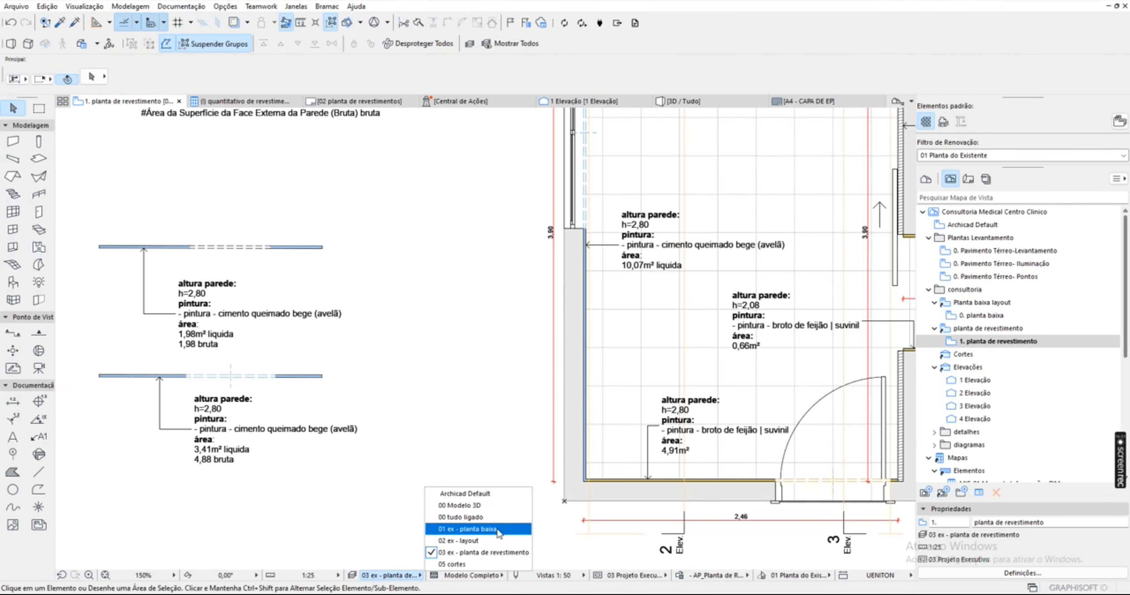
pyautogui.click(491, 546)
pyautogui.scroll(4, 580, 252)
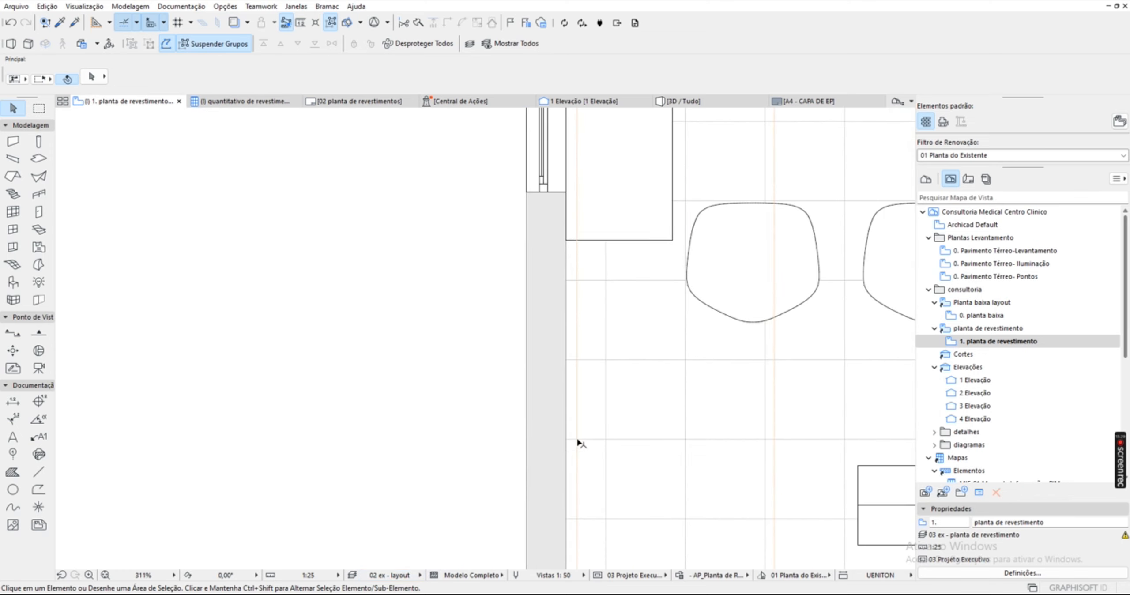
pyautogui.moveTo(586, 273); pyautogui.dragTo(553, 532, button='middle')
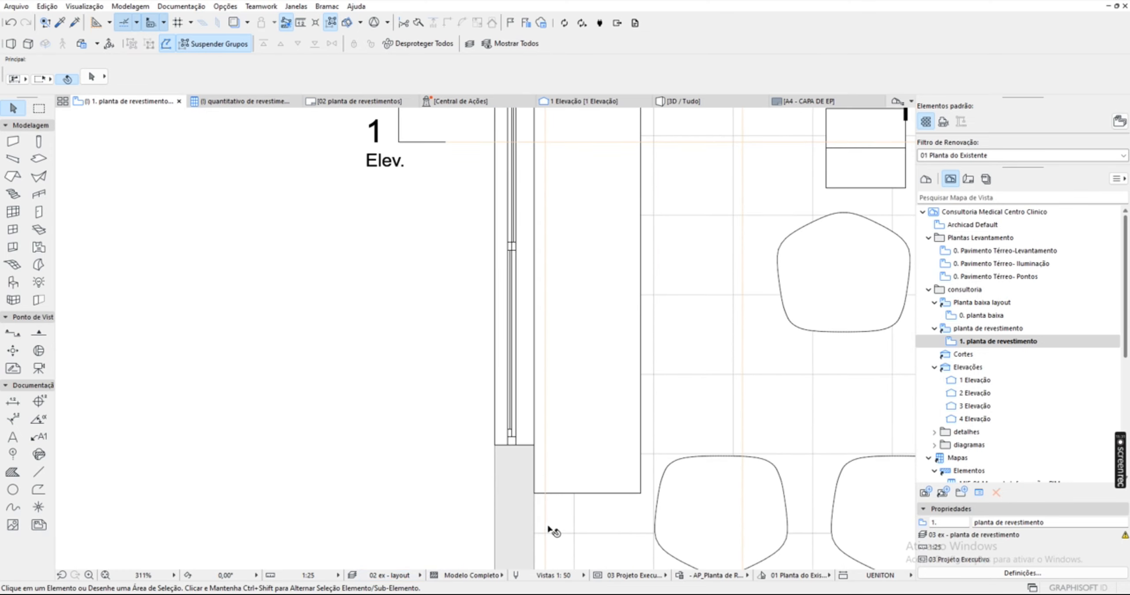
pyautogui.click(545, 488)
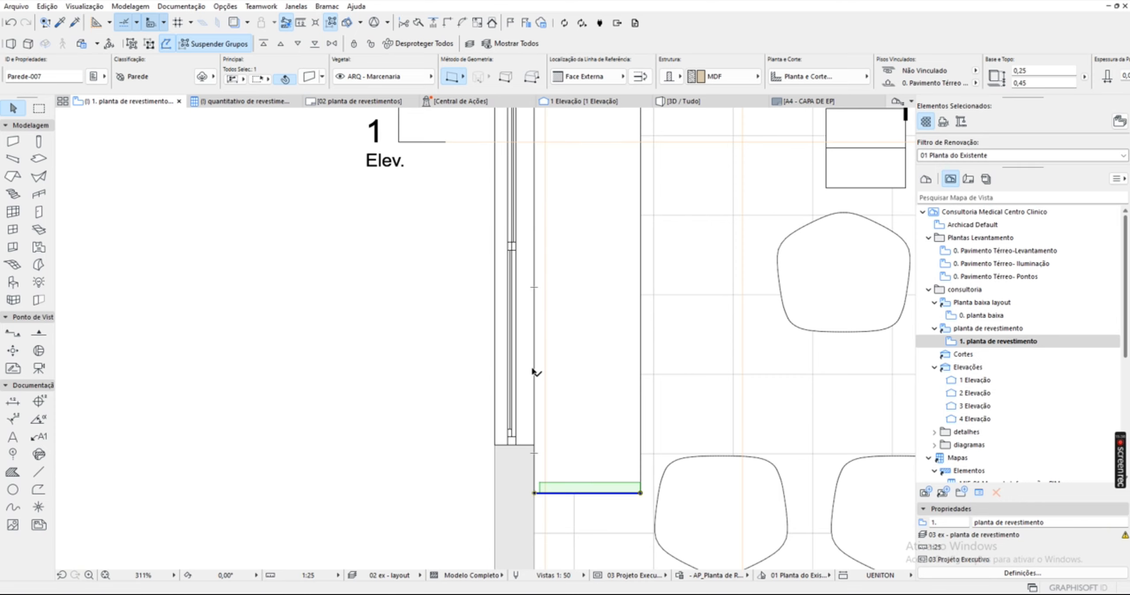
pyautogui.click(358, 417)
# Restore the 03 ex - planta de revestimento layer combination and review the whole covering plan with its labels and sample walls.
pyautogui.click(399, 577)
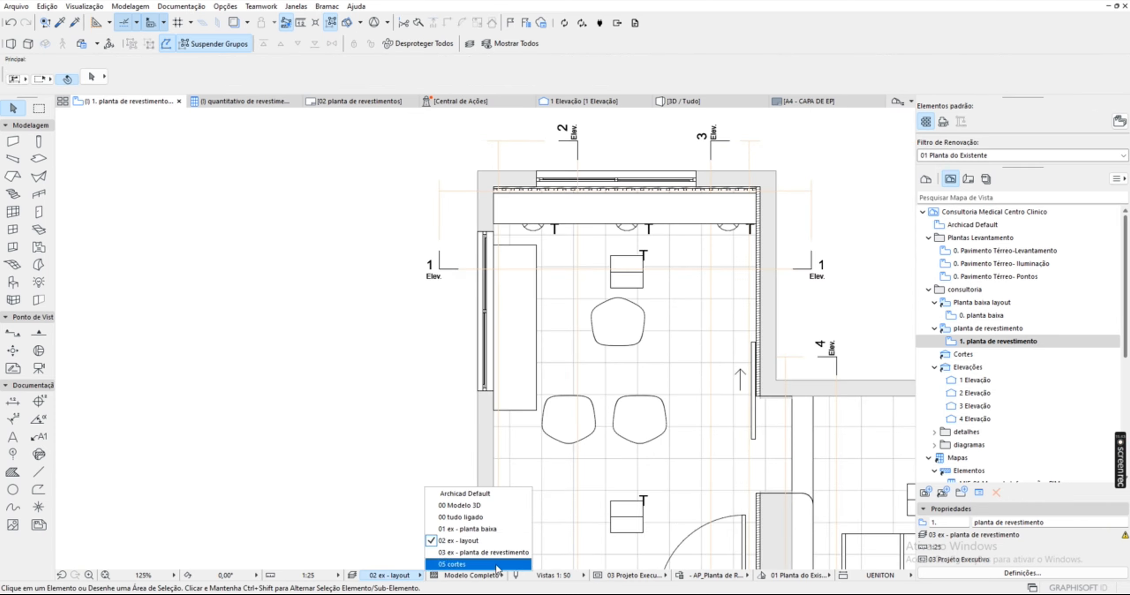
pyautogui.click(497, 555)
pyautogui.scroll(-3, 455, 492)
pyautogui.moveTo(418, 490); pyautogui.dragTo(315, 368, button='middle')
pyautogui.scroll(3, 553, 372)
pyautogui.scroll(-1, 319, 373)
pyautogui.moveTo(209, 383); pyautogui.dragTo(223, 409, button='middle')
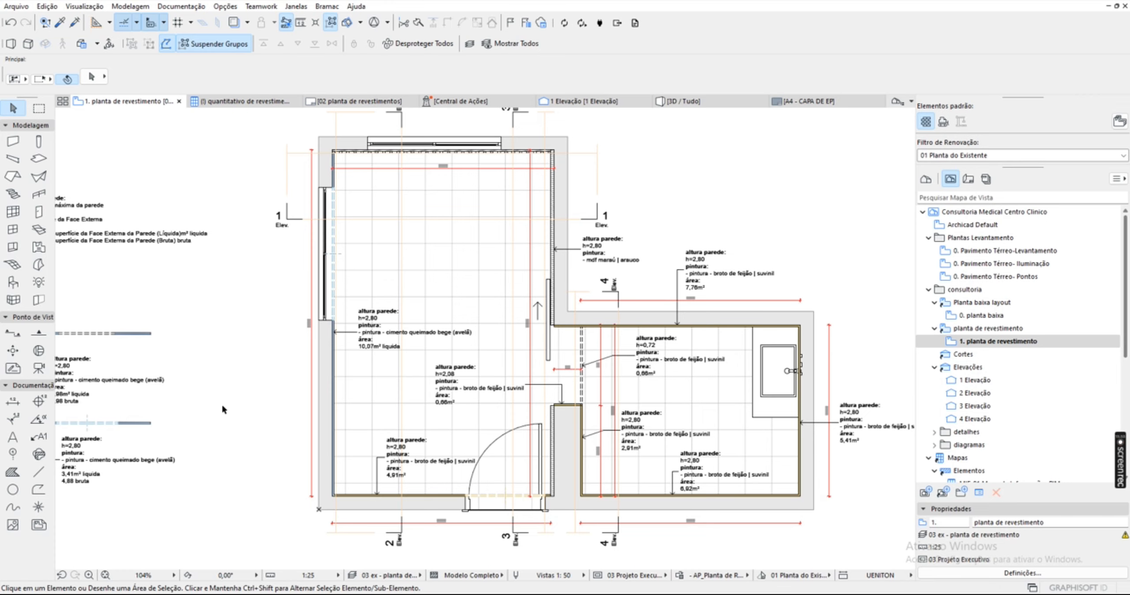
pyautogui.moveTo(222, 406); pyautogui.dragTo(296, 424, button='middle')
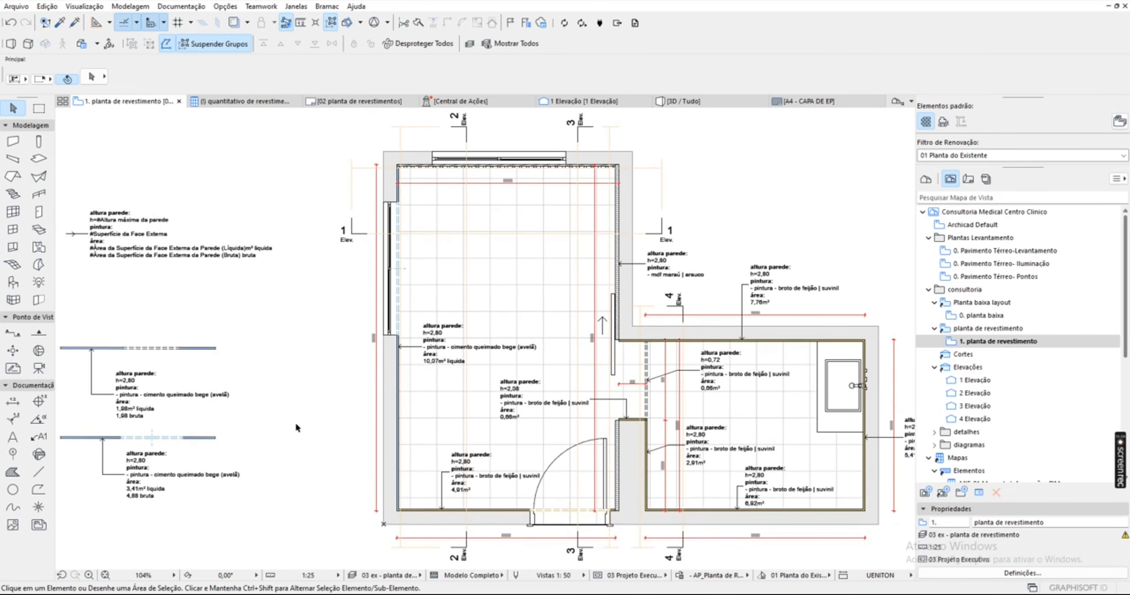
pyautogui.scroll(-3, 305, 420)
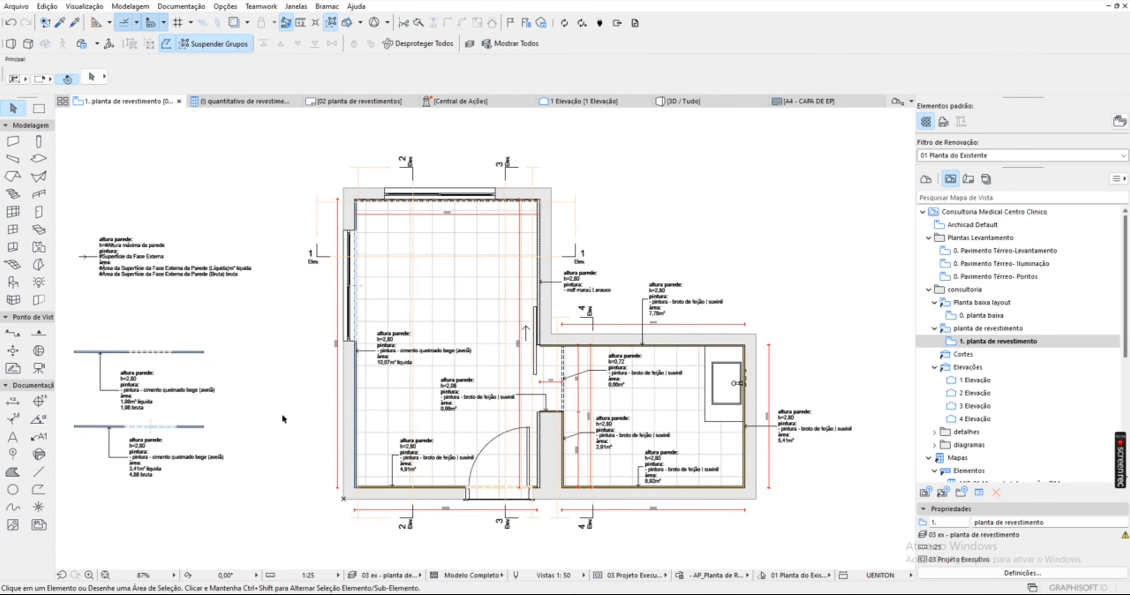